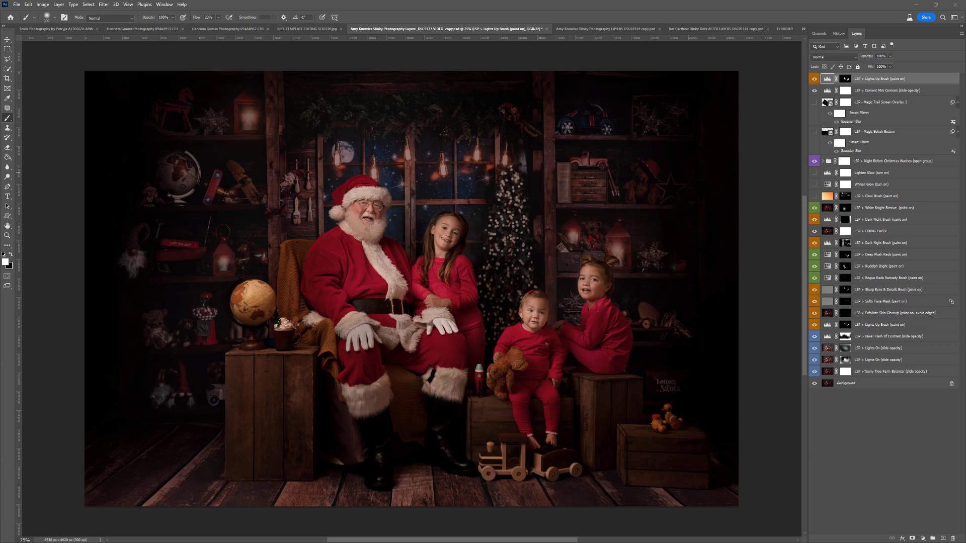
- Extract LSP - String Light Overlays.zip from the DOWNLOADS folder, keep only the extracted folder's window open, and clear it off the photo
drag(0, 322, 278, 134)
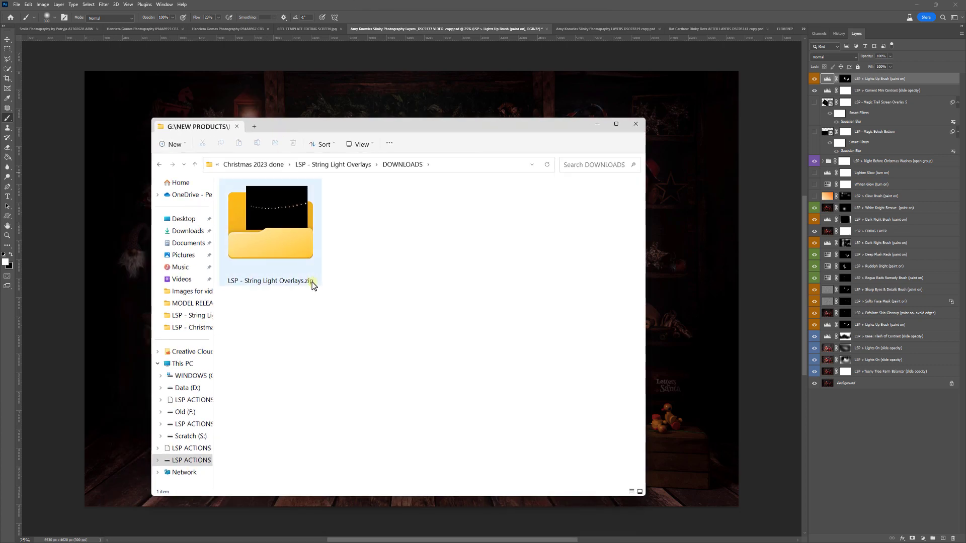
mouse_move(312, 282)
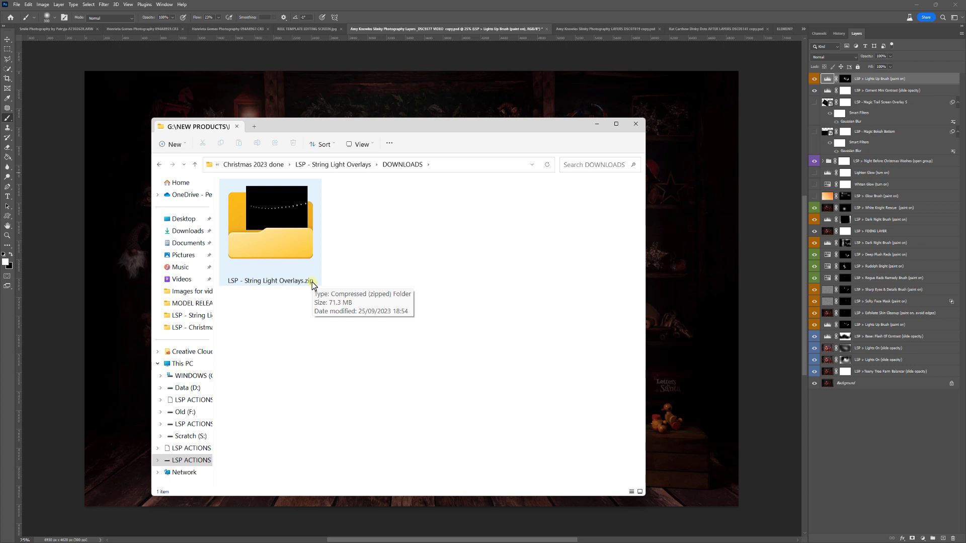
right_click(283, 231)
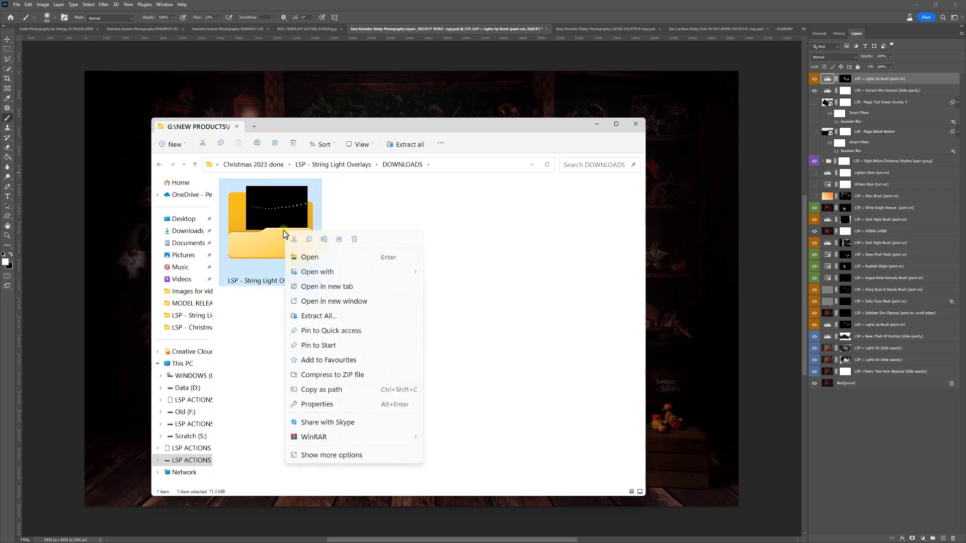
click(336, 317)
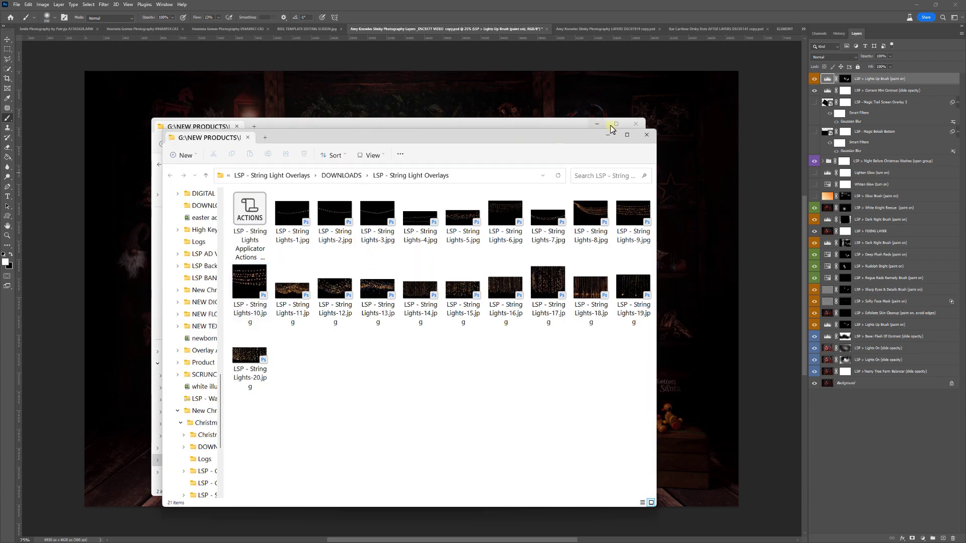
click(635, 123)
drag(448, 140, 422, 112)
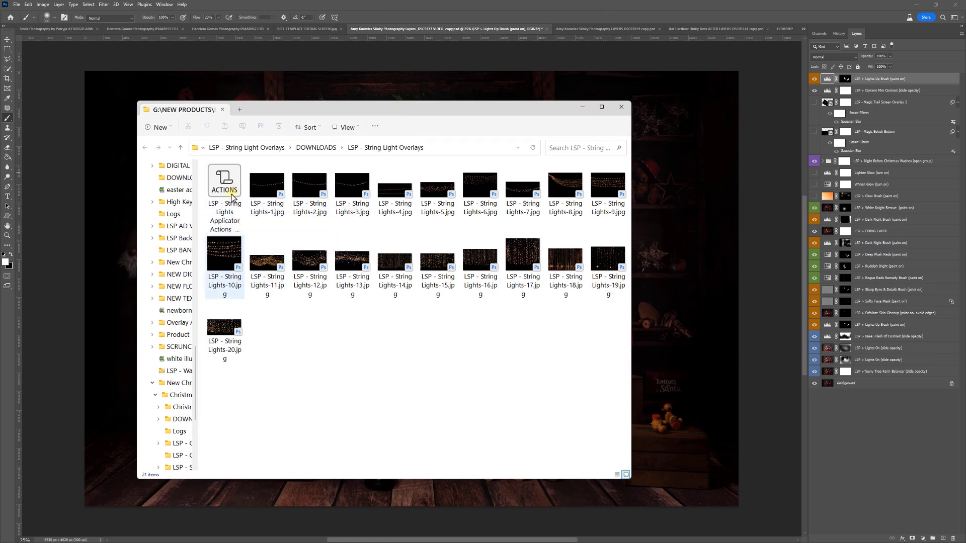
click(225, 332)
drag(370, 113, 0, 236)
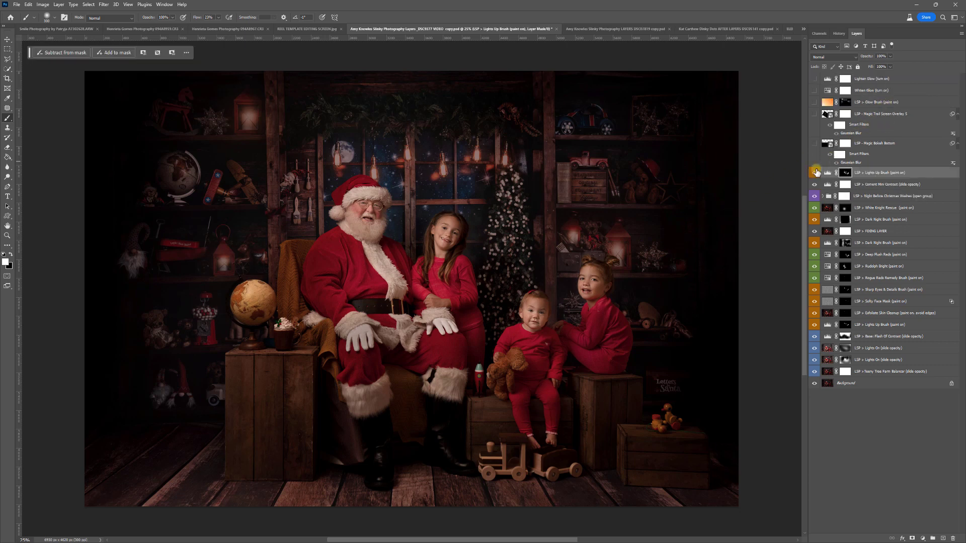
- Place LSP - String Lights-4.jpg from the extracted folder above the Lights Up Brush layer and enlarge it to the photo's full width
mouse_move(814, 172)
mouse_down()
mouse_move(814, 370)
mouse_move(815, 173)
mouse_up()
drag(0, 236, 276, 100)
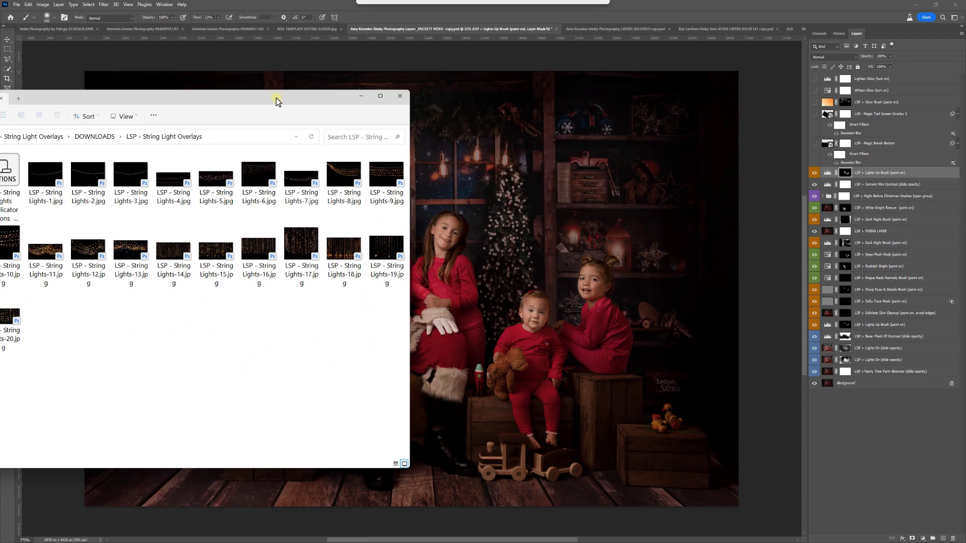
drag(189, 99, 254, 93)
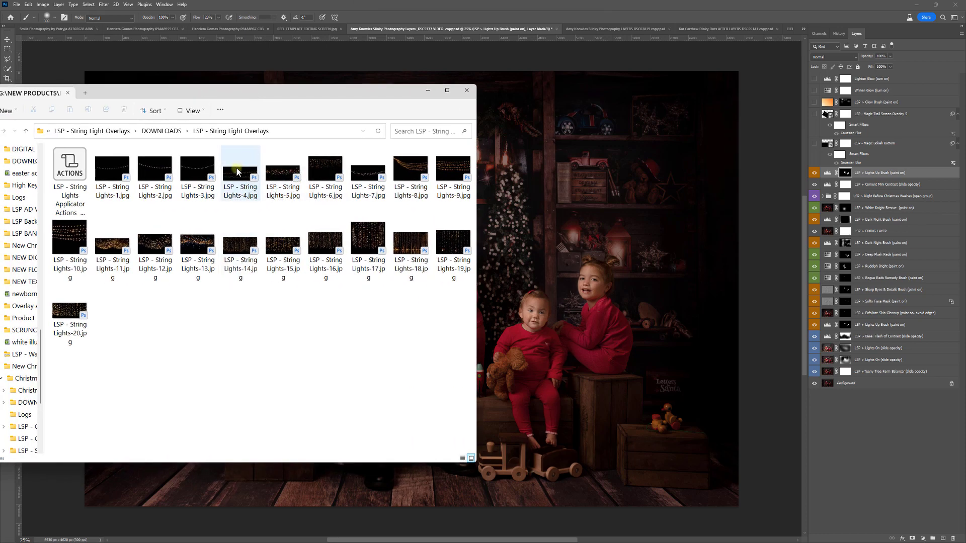
drag(248, 158, 528, 197)
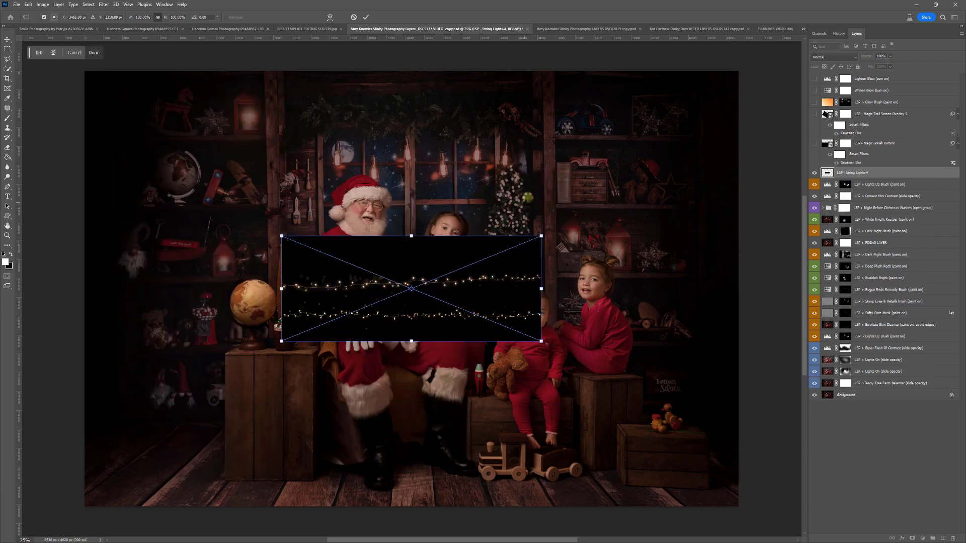
drag(466, 305, 271, 171)
drag(345, 159, 739, 186)
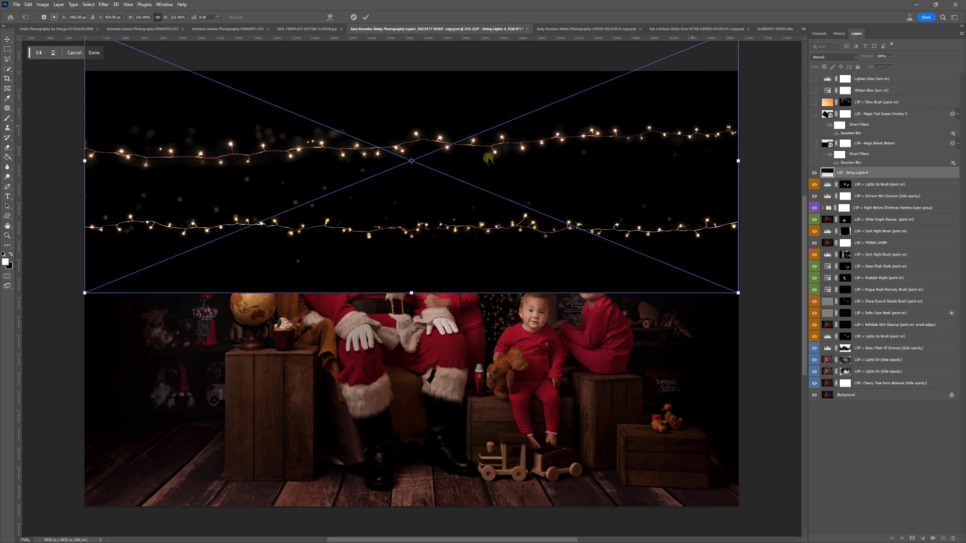
- Set the string lights overlay's blend mode to Screen and raise it so only its lower strand crosses the photo above Santa's hat
click(825, 59)
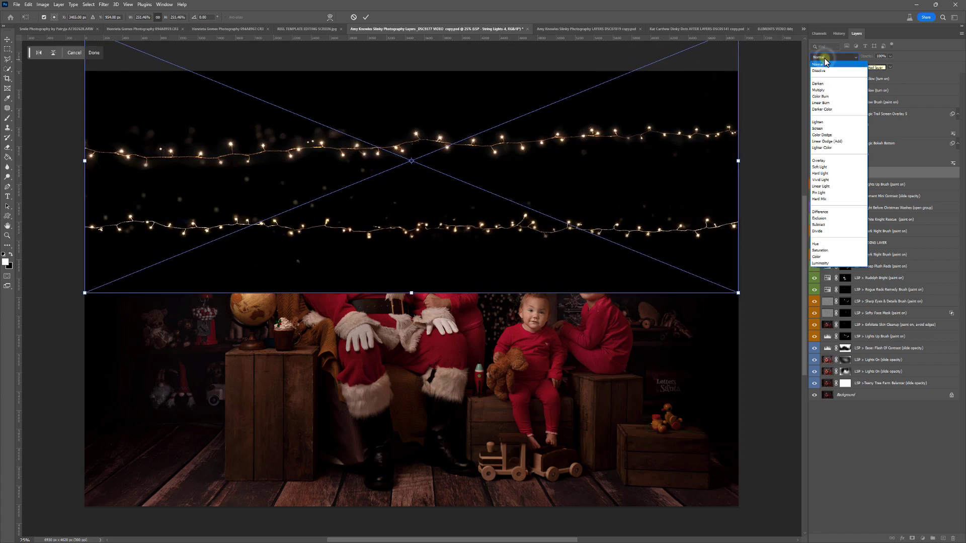
click(819, 129)
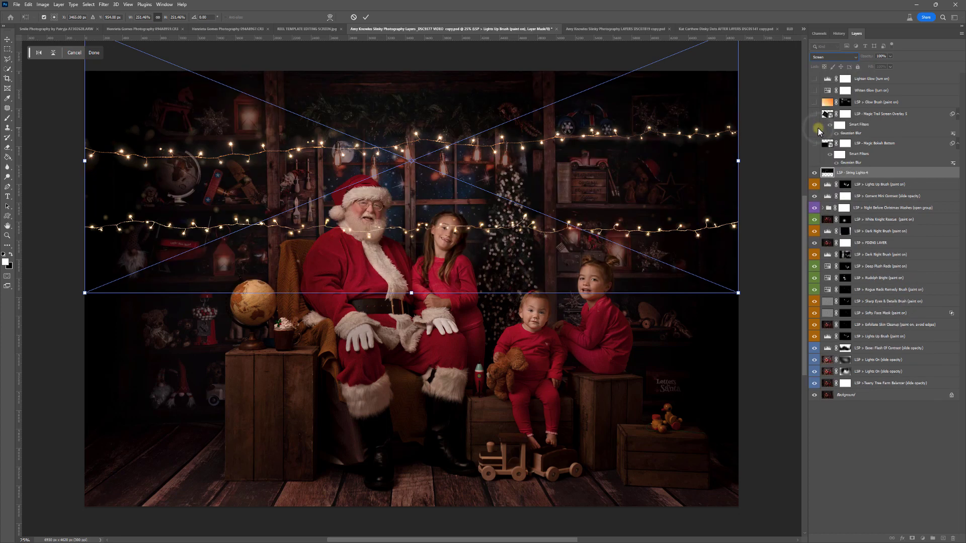
drag(427, 253, 424, 154)
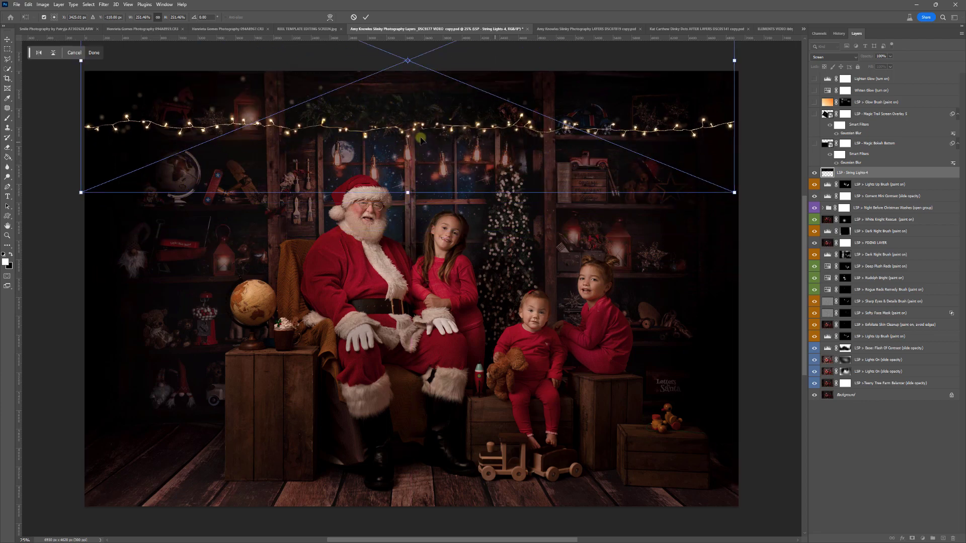
key(Return)
key(b)
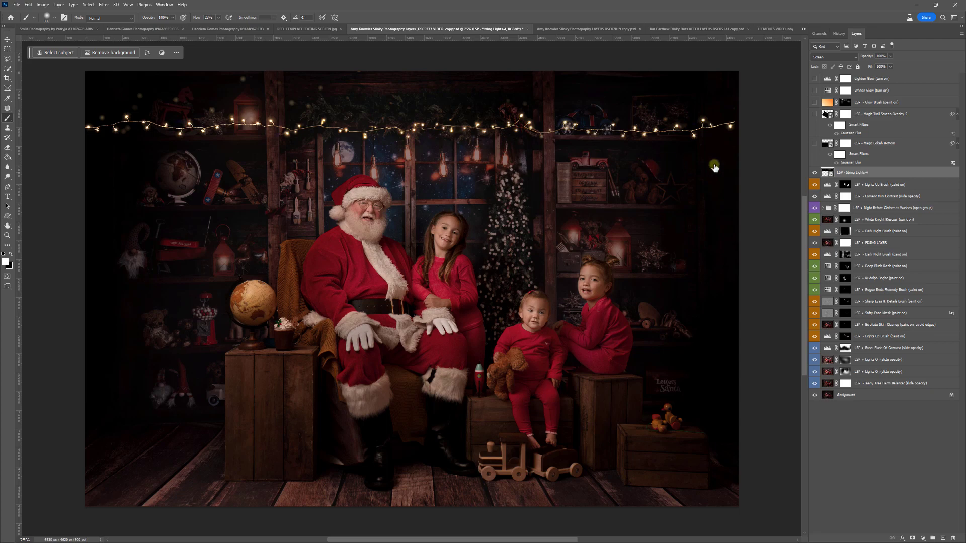
- Compare the photo with and without the string lights, and lower the overlay so its bottom strand crosses Santa's face
click(815, 174)
click(814, 173)
key(v)
drag(436, 134, 442, 218)
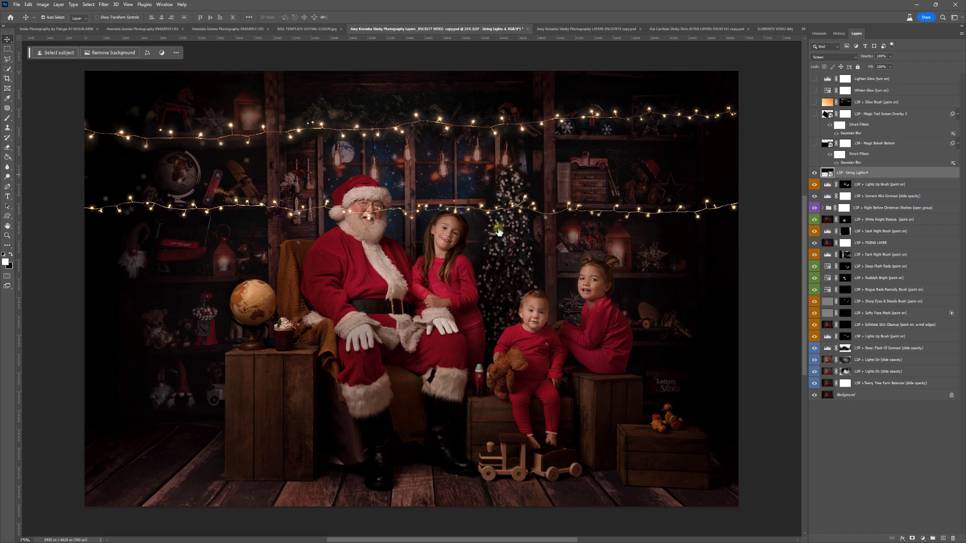
- Mask the string lights off Santa's face with a black brush, and delete the LSP - String Lights-4 layer
click(913, 539)
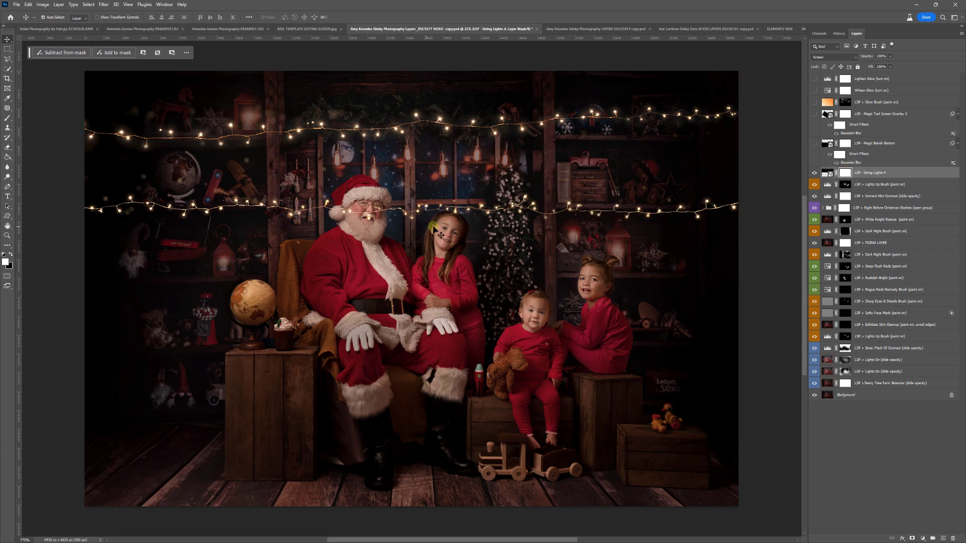
click(7, 118)
click(10, 254)
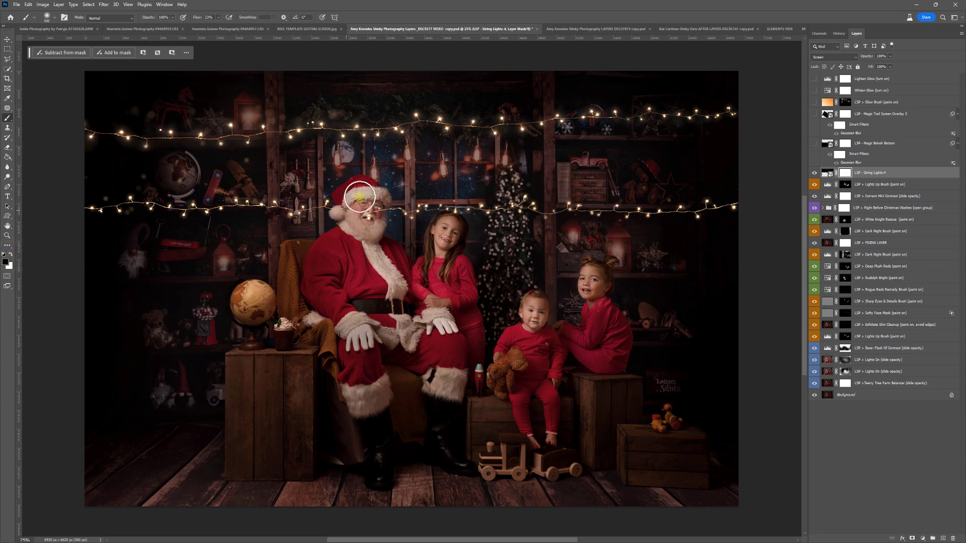
mouse_move(360, 197)
mouse_down()
mouse_move(365, 217)
mouse_move(375, 203)
mouse_up()
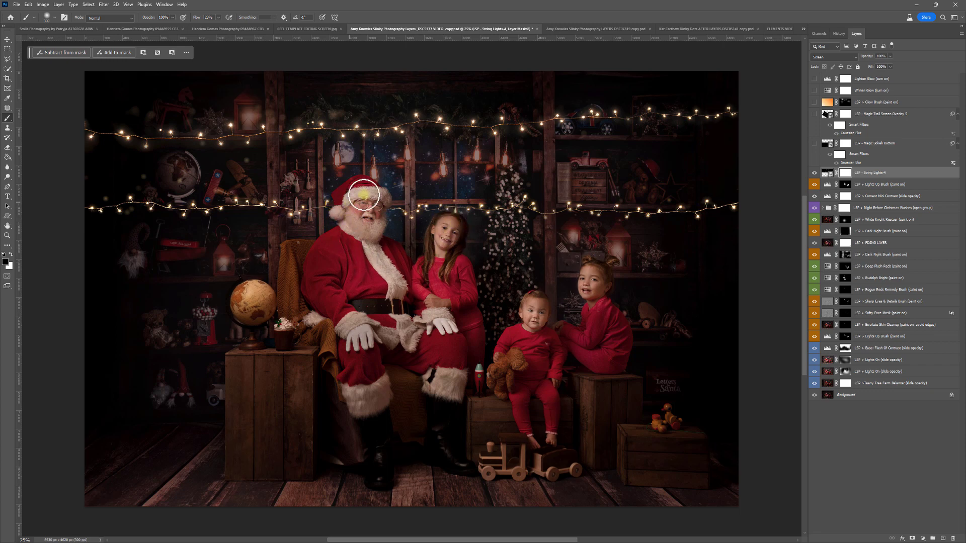
drag(364, 195, 364, 207)
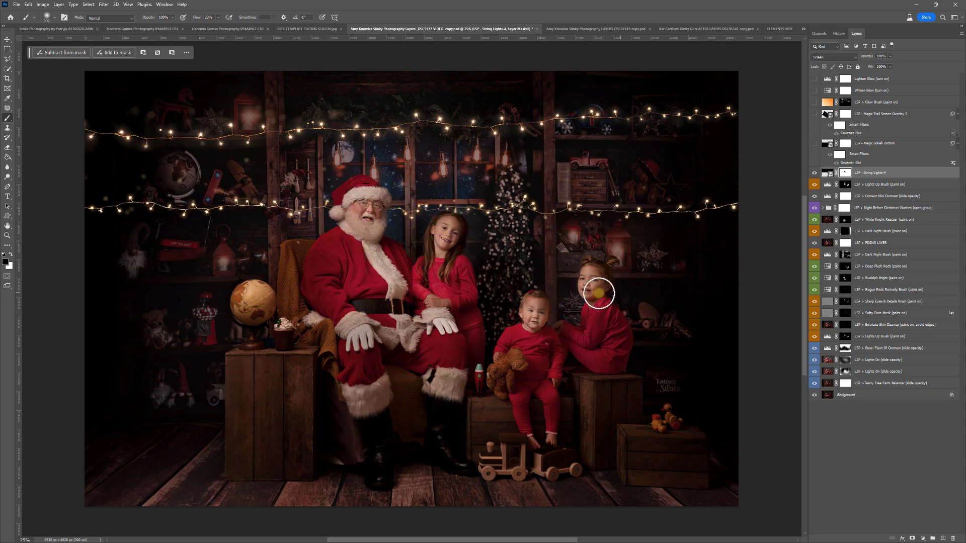
mouse_move(870, 172)
mouse_down()
mouse_move(870, 229)
mouse_move(961, 530)
mouse_move(953, 538)
mouse_up()
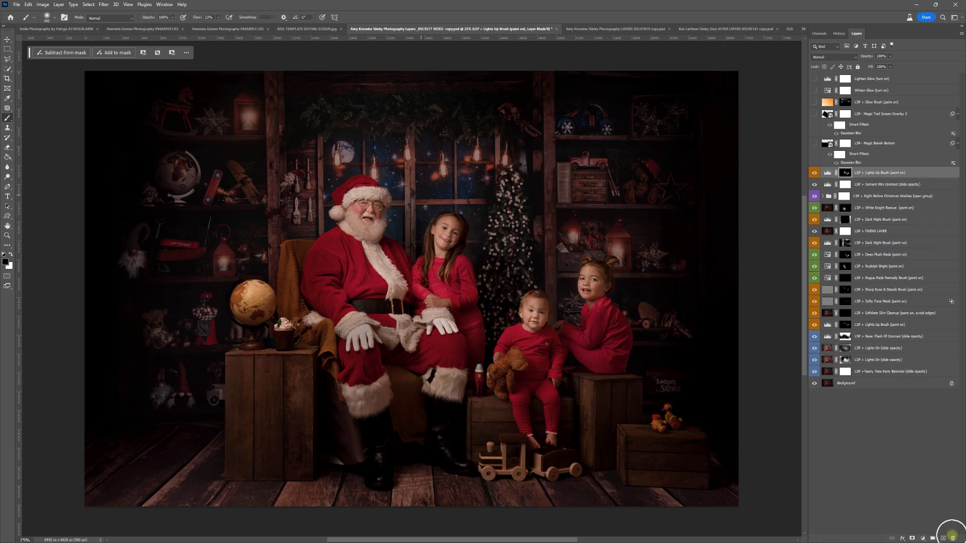
- Return to the extracted overlays folder and load the LSP - String Lights Applicator Actions file into Photoshop
key(alt+Tab)
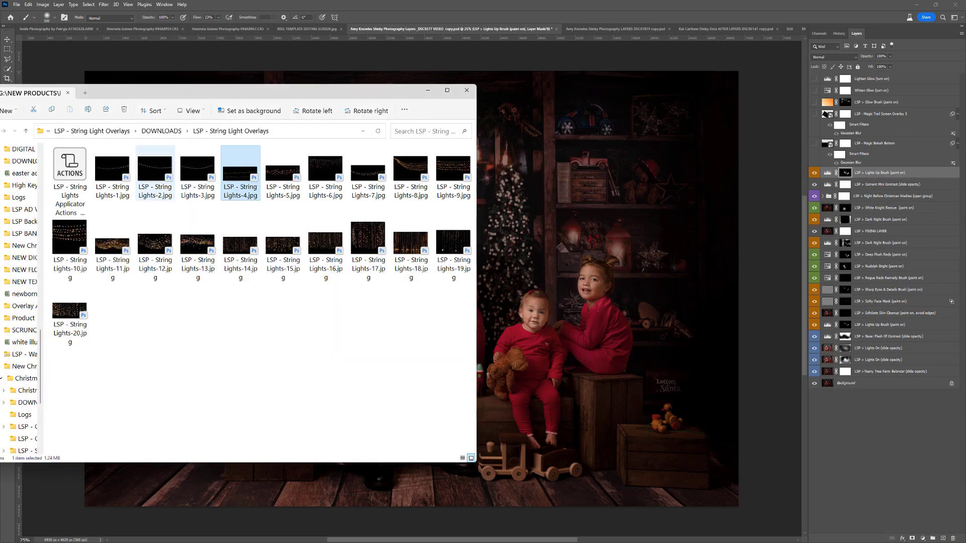
drag(145, 95, 202, 111)
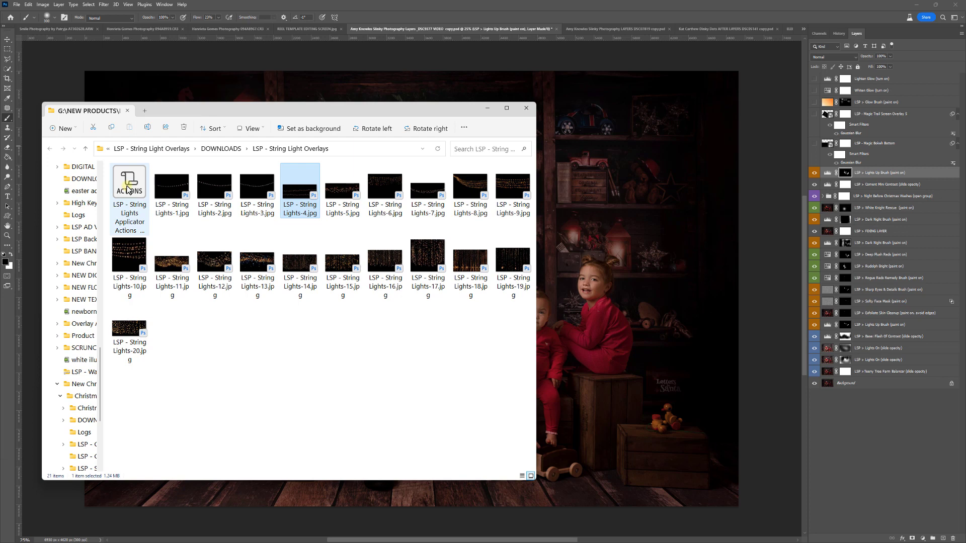
mouse_move(128, 190)
mouse_down()
mouse_move(570, 165)
mouse_move(140, 181)
mouse_move(128, 189)
mouse_up()
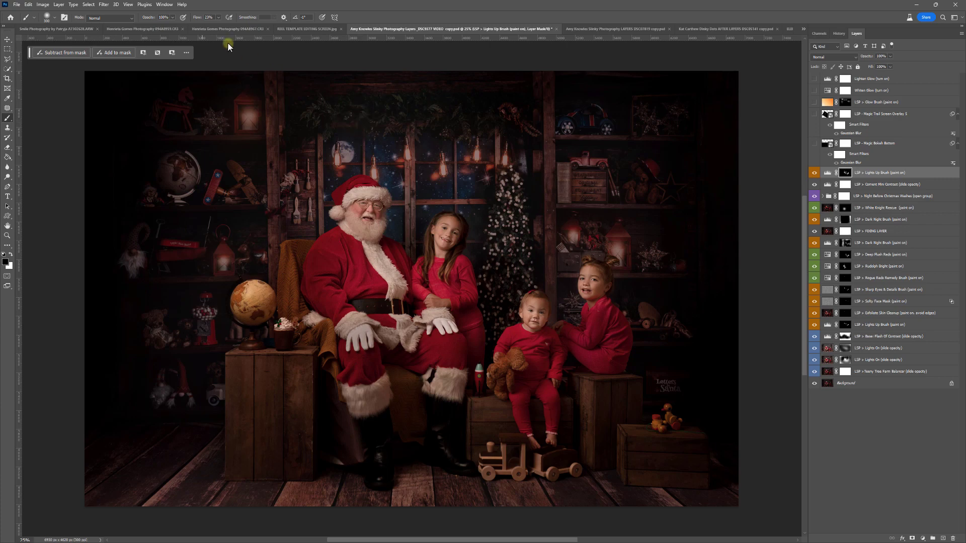
- Show the list of loaded actions, widen it to read the full names, and select (1) String Lights Setup [PLAY FIRST]
click(166, 6)
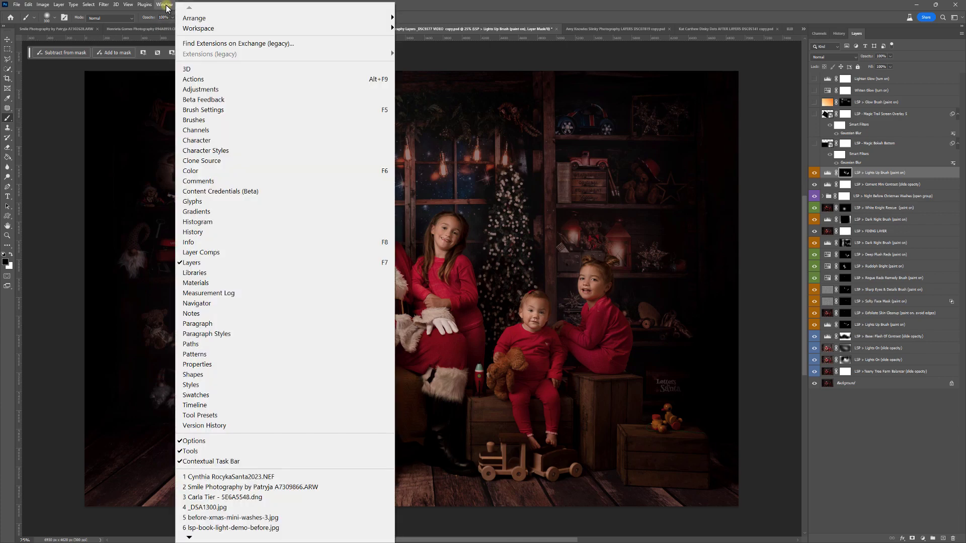
click(193, 79)
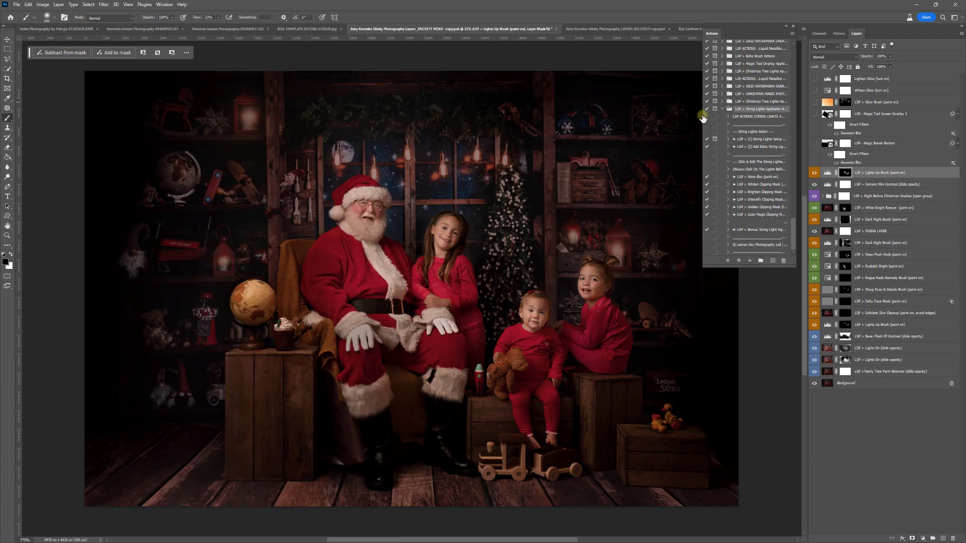
drag(703, 115, 671, 114)
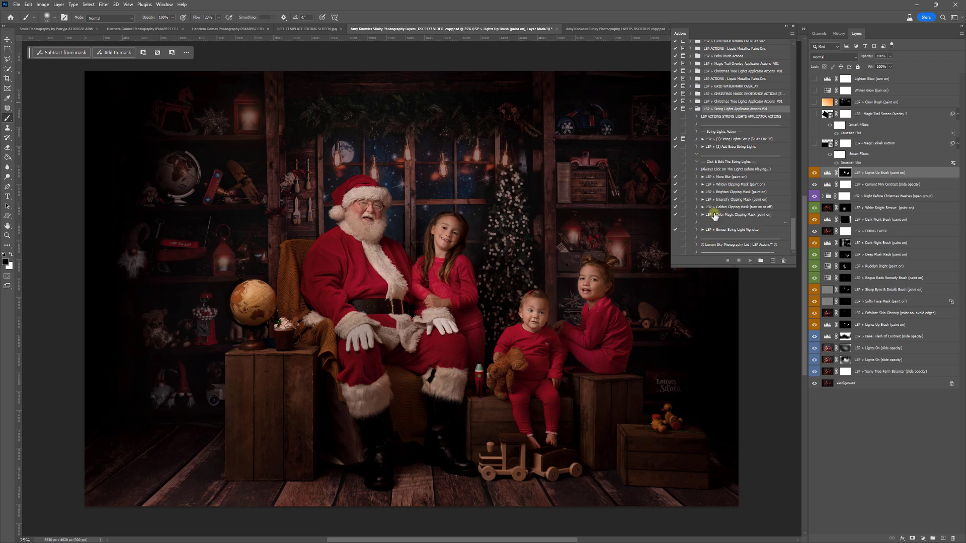
click(722, 143)
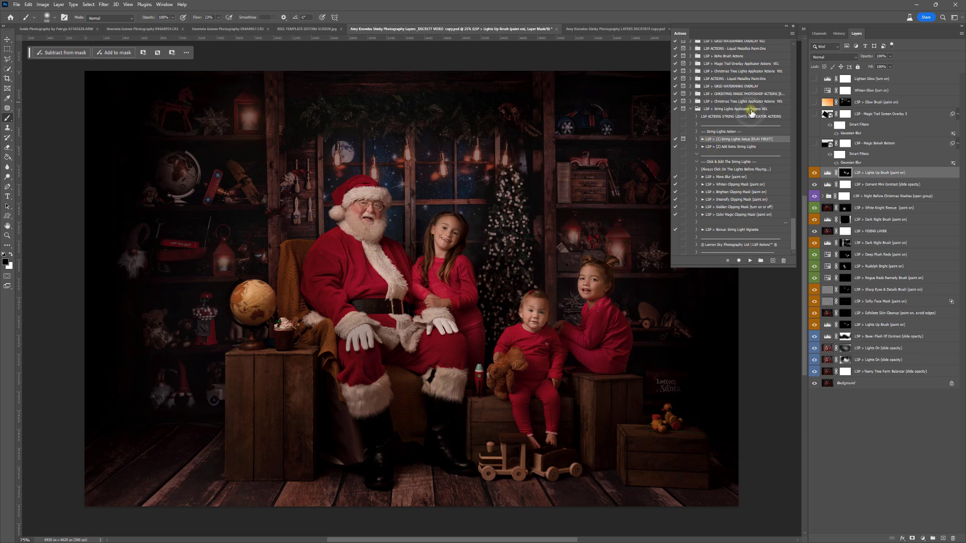
- Switch the actions list to Button Mode and make it narrower
click(793, 34)
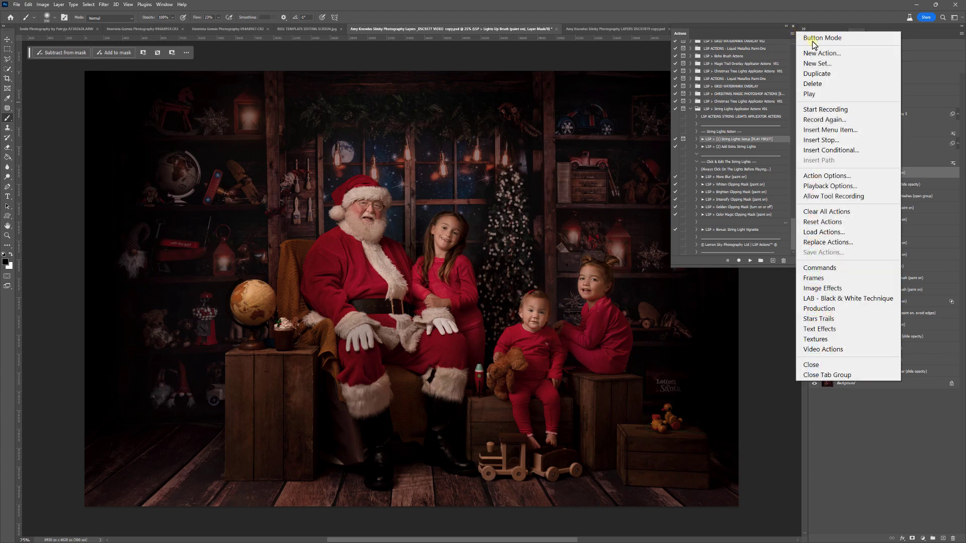
click(814, 44)
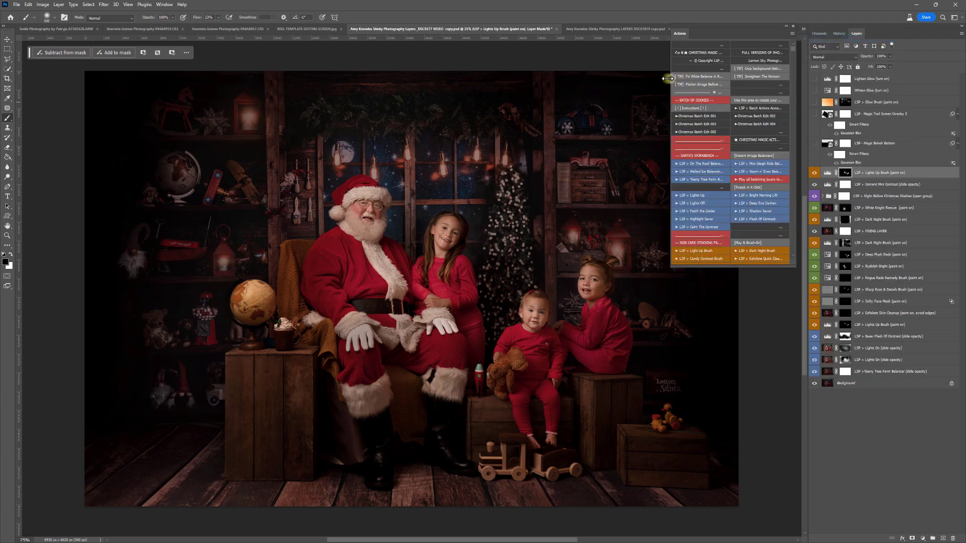
drag(671, 79, 695, 79)
- Float the actions list beside the layers as a single column and bring the String Lights Applicator section into view
drag(703, 36, 838, 29)
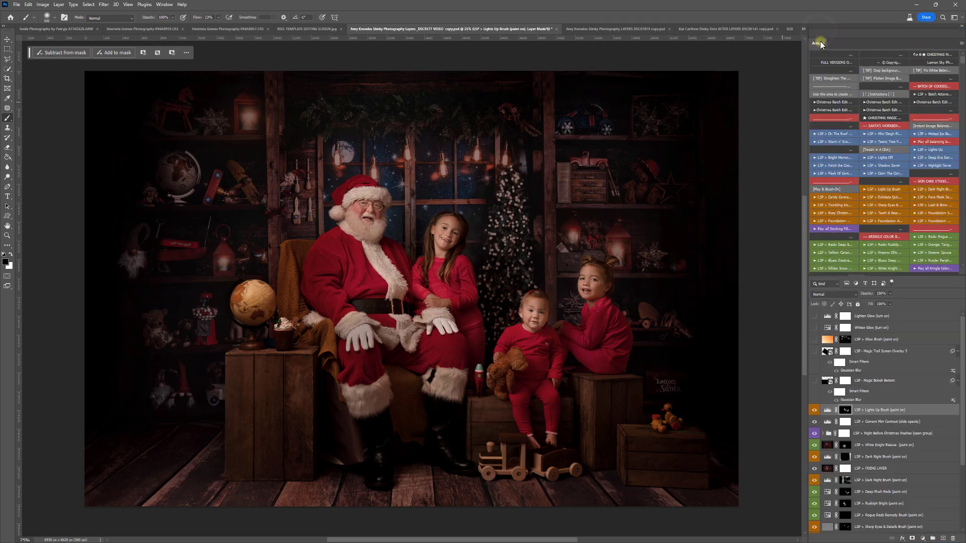
drag(818, 34, 582, 98)
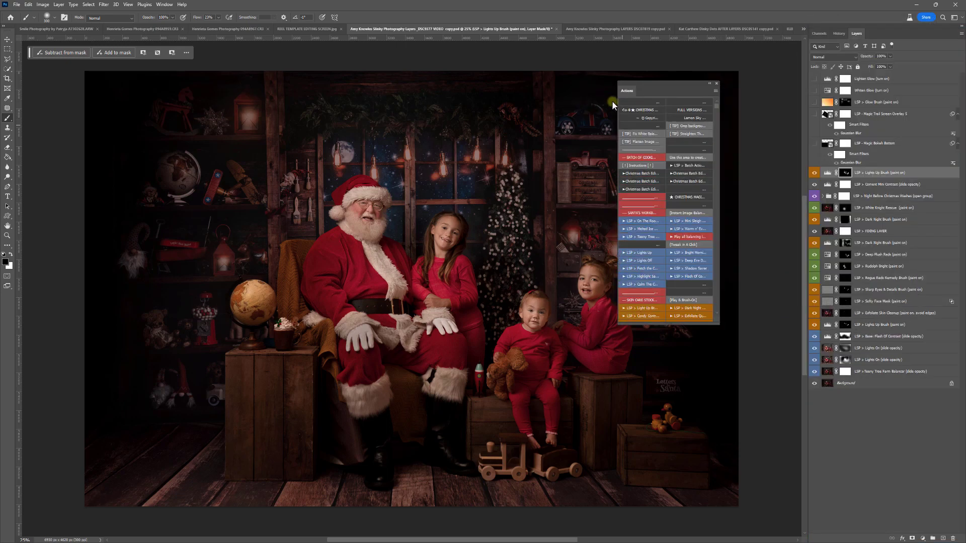
drag(617, 102, 625, 133)
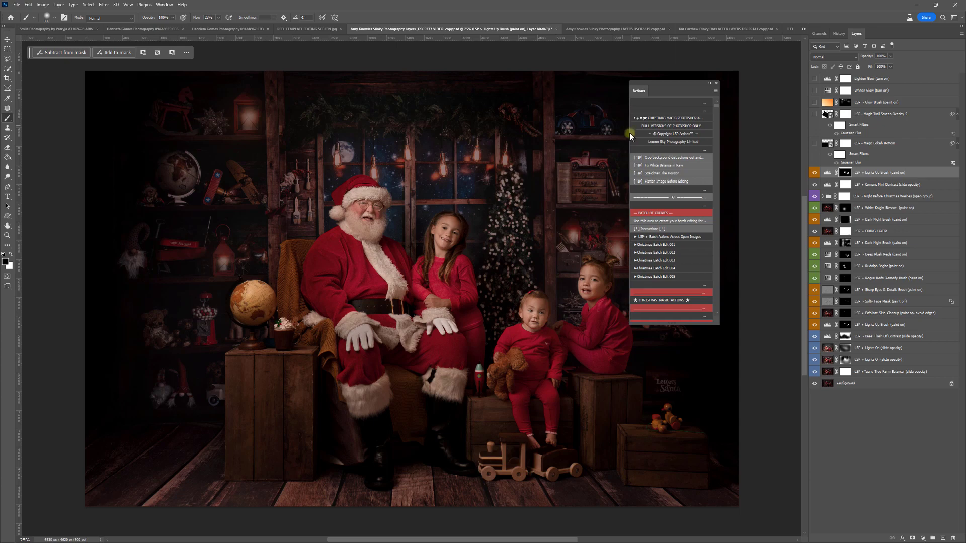
drag(646, 94, 728, 57)
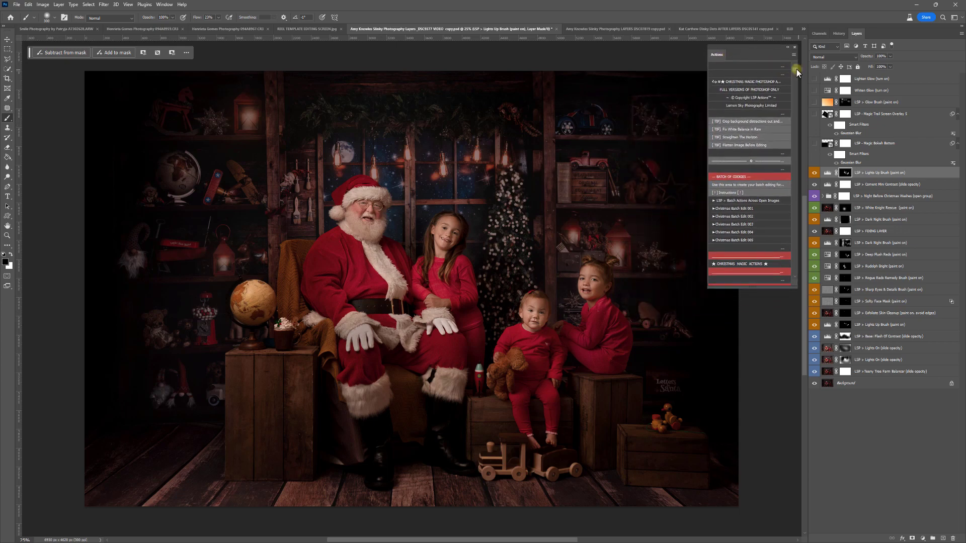
drag(796, 67, 780, 177)
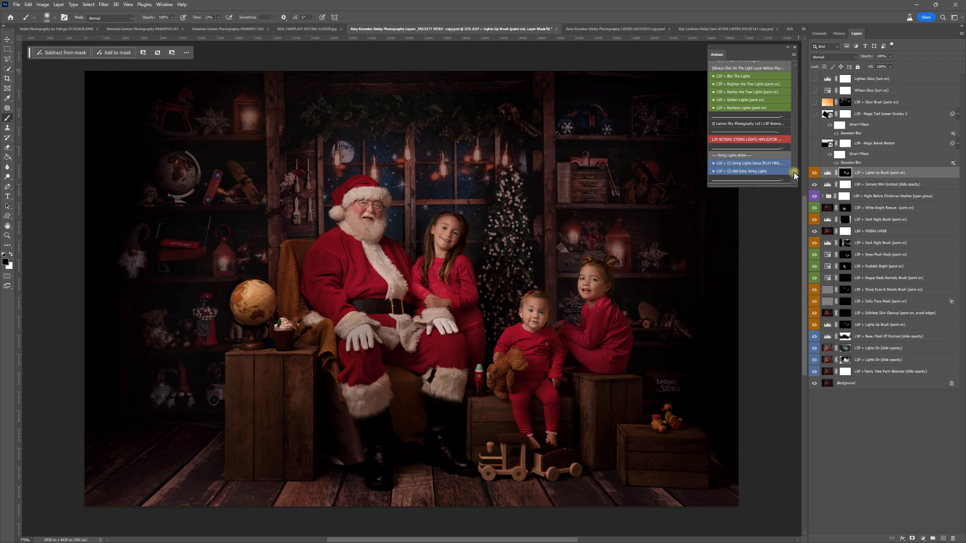
- Lengthen the floating actions list over the whole String Lights Applicator section and play (1) String Lights Setup, continuing to the overlay choice
scroll(792, 177, down, 3)
drag(776, 184, 777, 218)
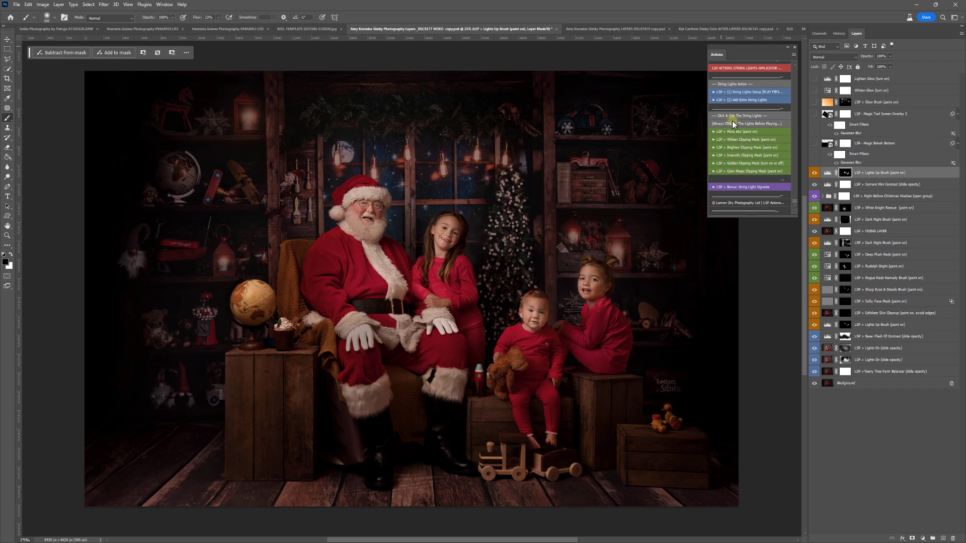
click(742, 96)
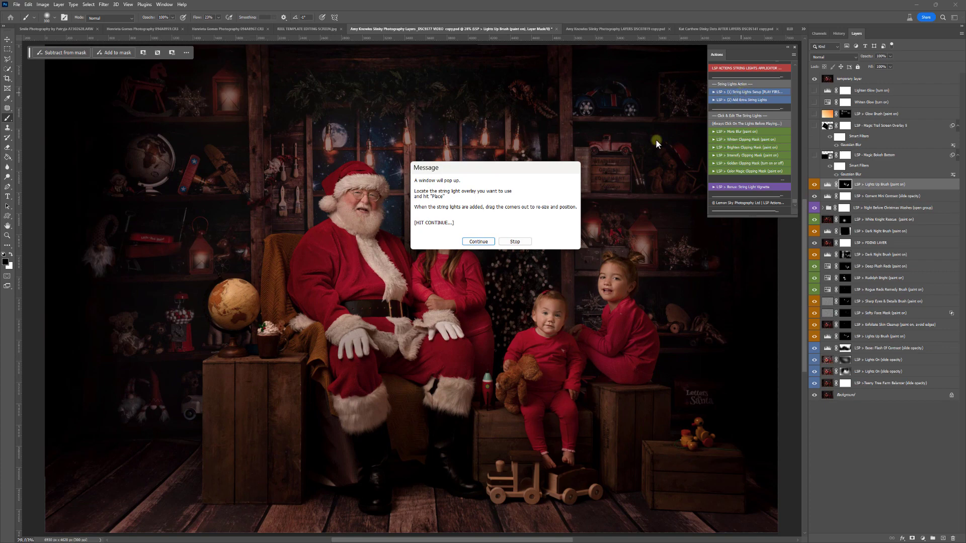
click(477, 243)
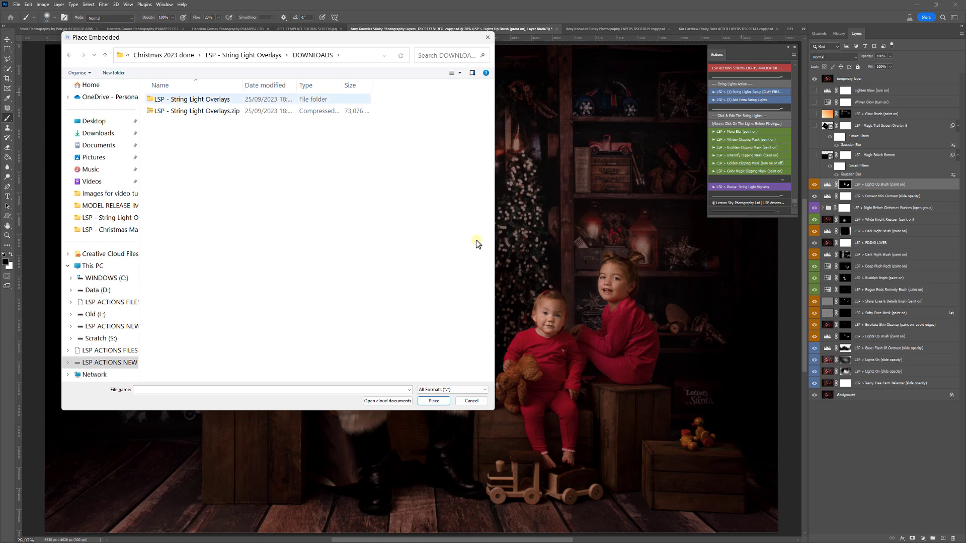
- Open the LSP - String Light Overlays folder, show its files as larger thumbnails, and place LSP - String Lights-7.jpg
double_click(221, 101)
right_click(375, 255)
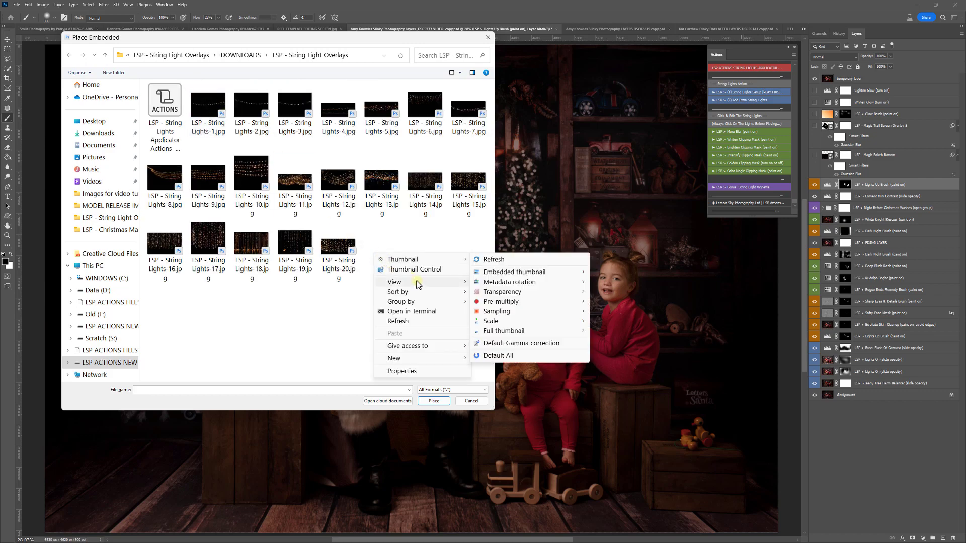
click(489, 282)
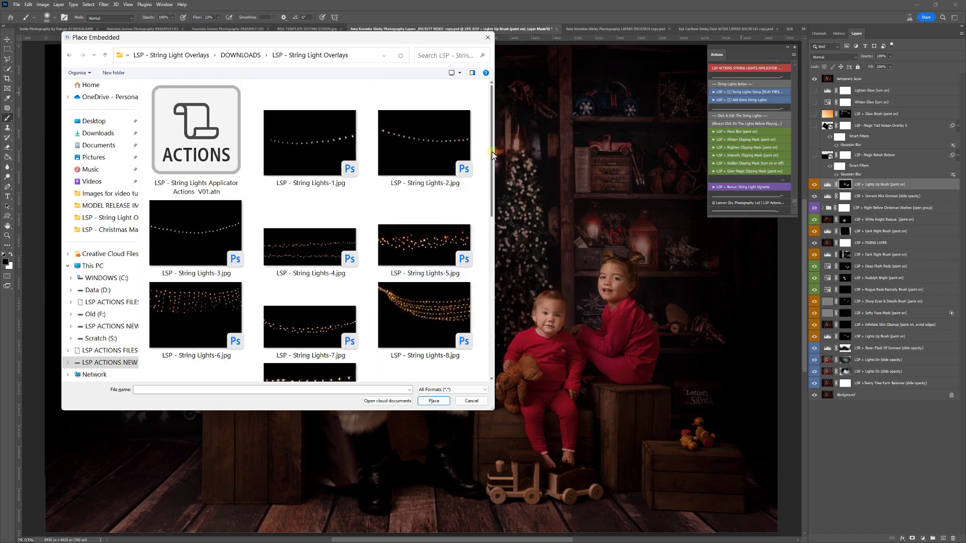
scroll(490, 196, down, 3)
drag(490, 196, 481, 139)
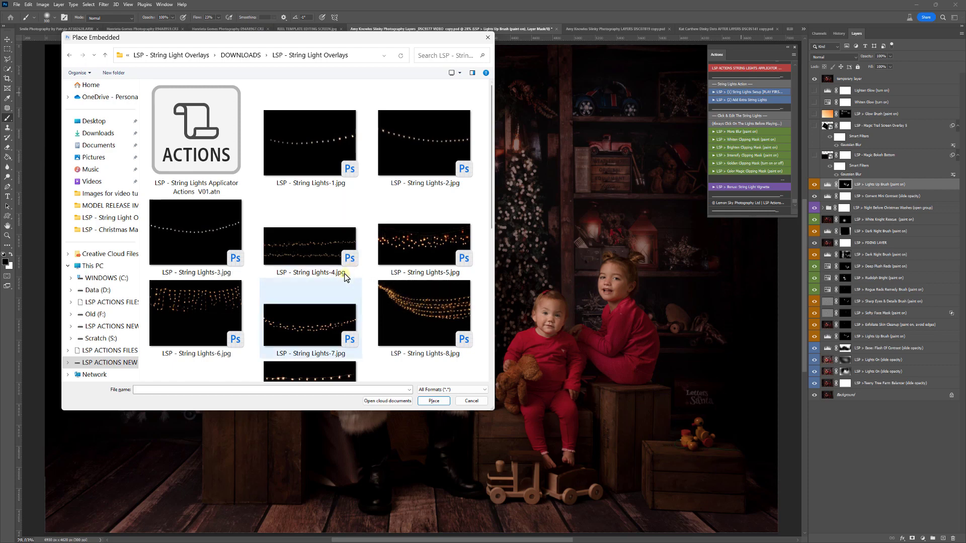
double_click(282, 328)
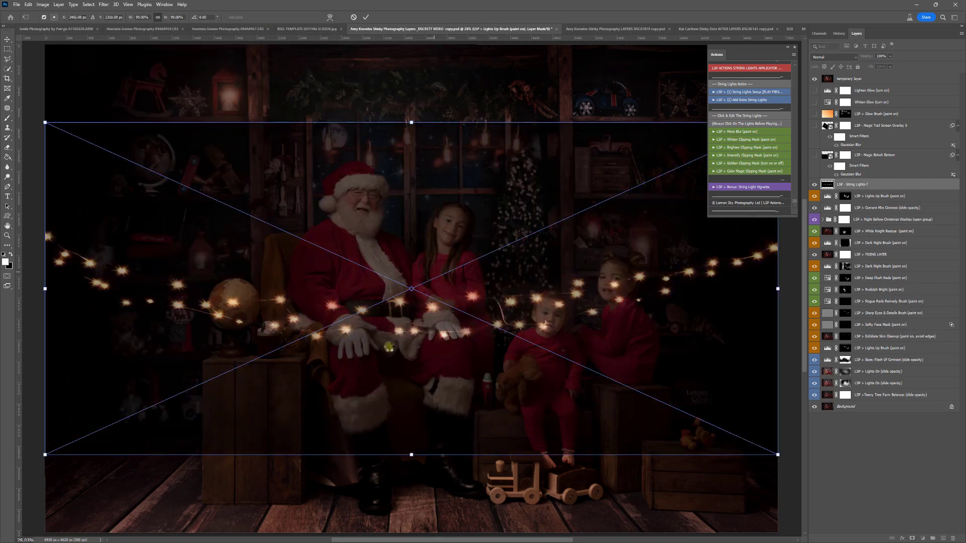
- Scale, rotate and position the placed lights diagonally from the left-hand shelves up to the photo's top edge above the window, and finish the setup action
drag(437, 356, 438, 230)
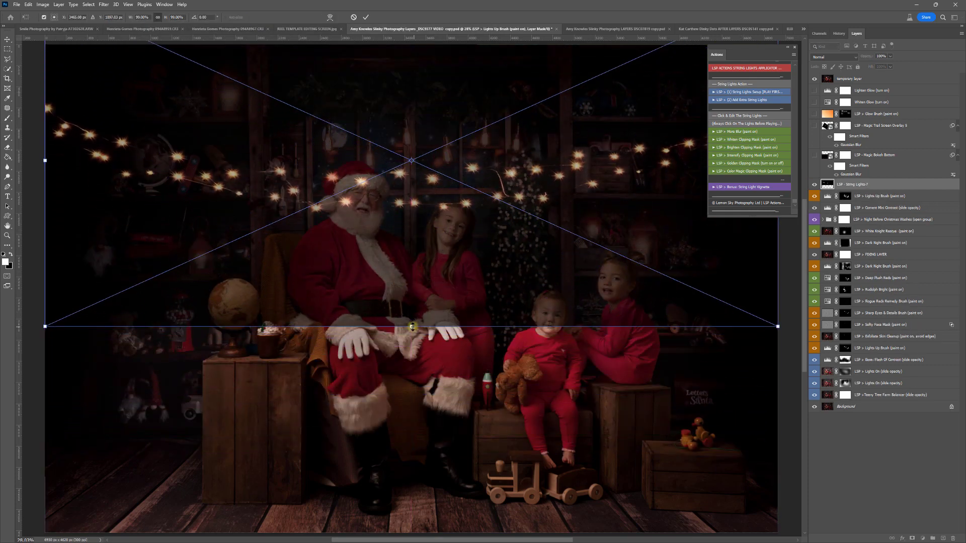
drag(412, 327, 412, 397)
drag(438, 348, 434, 250)
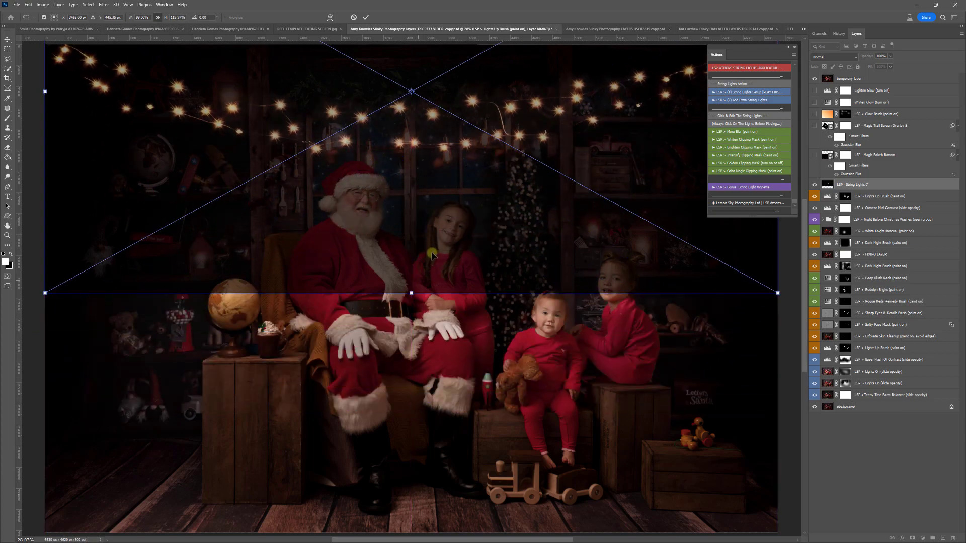
drag(415, 288, 425, 215)
scroll(426, 215, up, 3)
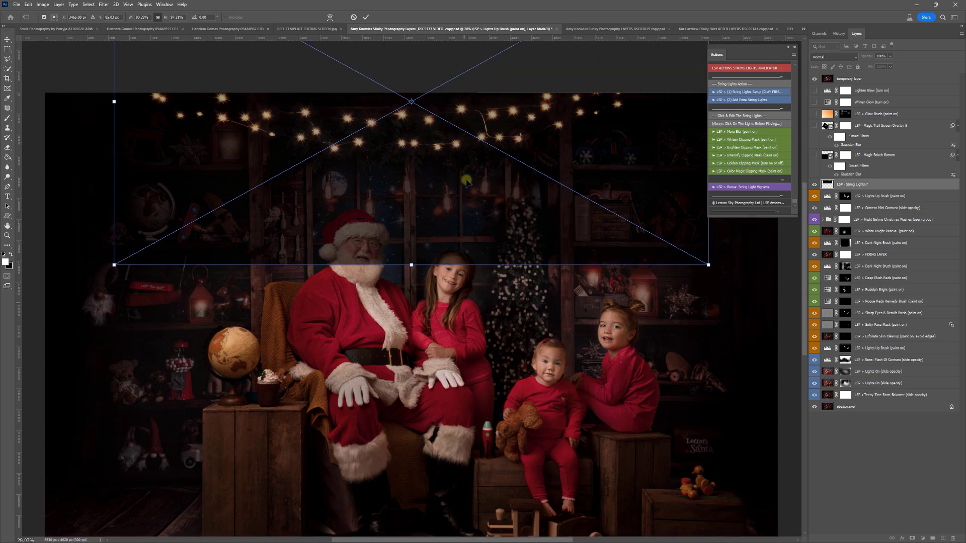
drag(465, 180, 463, 222)
drag(413, 310, 416, 209)
drag(426, 168, 291, 239)
drag(491, 285, 516, 217)
drag(310, 201, 234, 210)
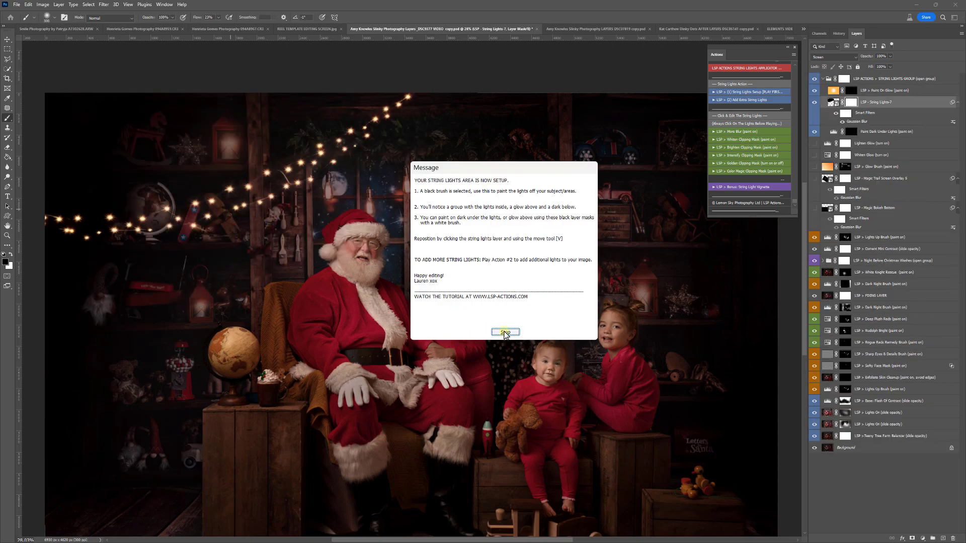
click(506, 333)
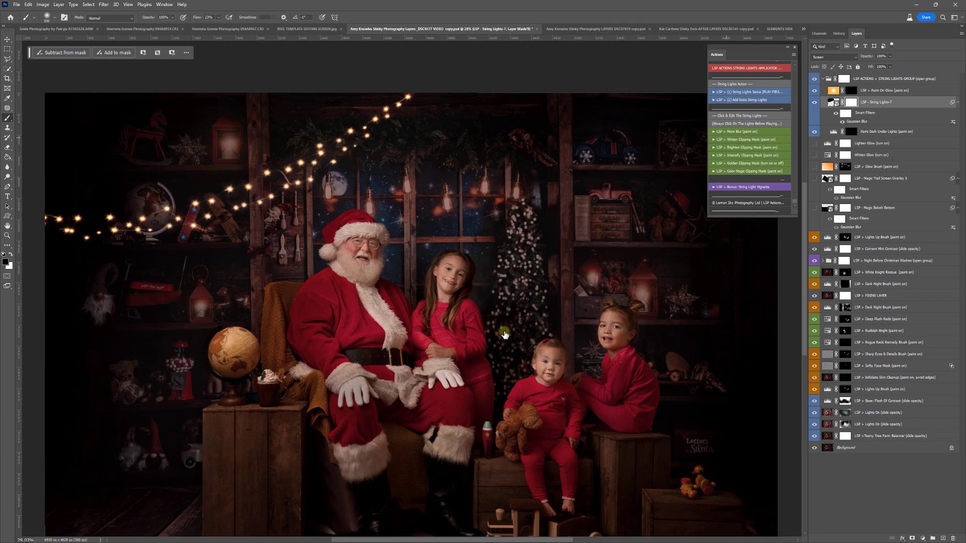
- Set the layer thumbnails to the largest size
click(961, 35)
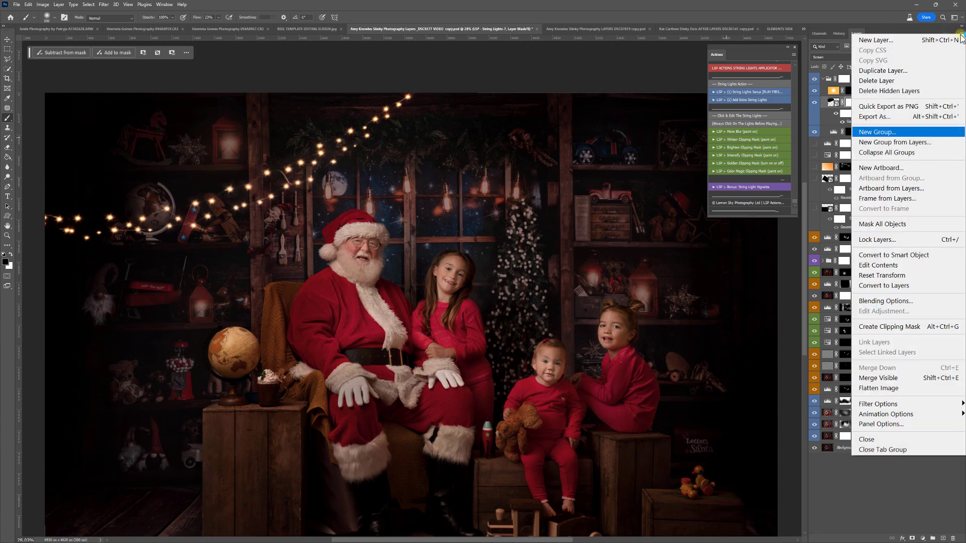
click(892, 426)
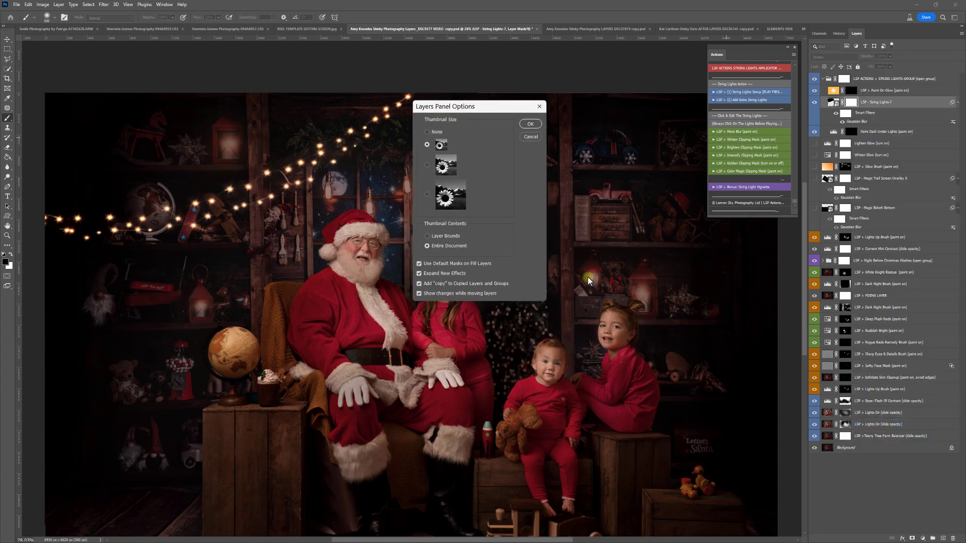
click(428, 195)
click(531, 124)
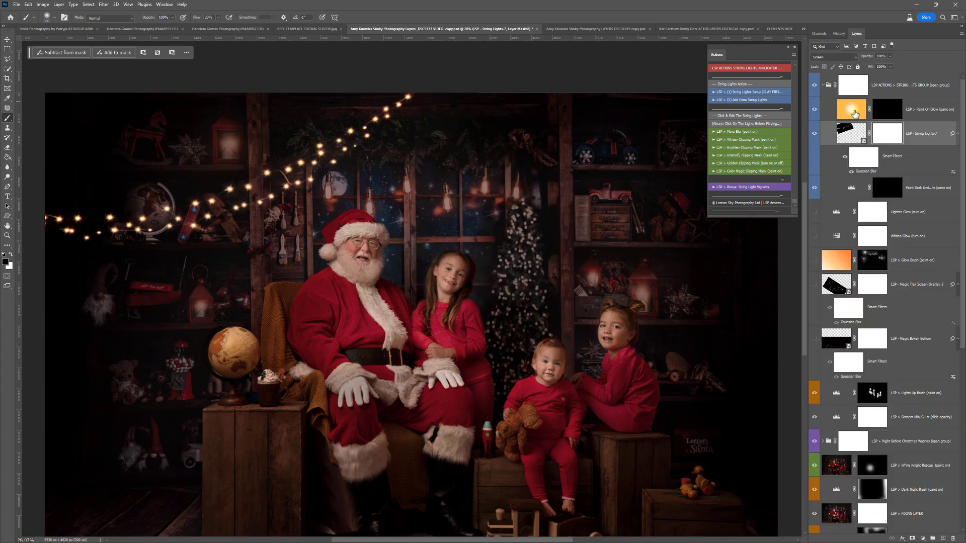
- Go through the string lights group, examining the Paint On Glow, String Lights-7, Smart Filters and Paint Dark Under Lights layers and masks
click(823, 86)
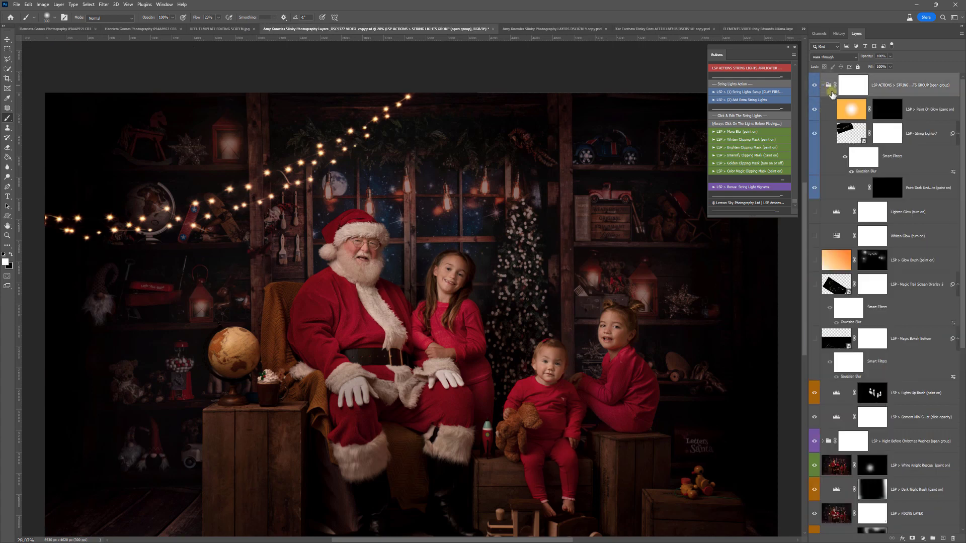
click(855, 112)
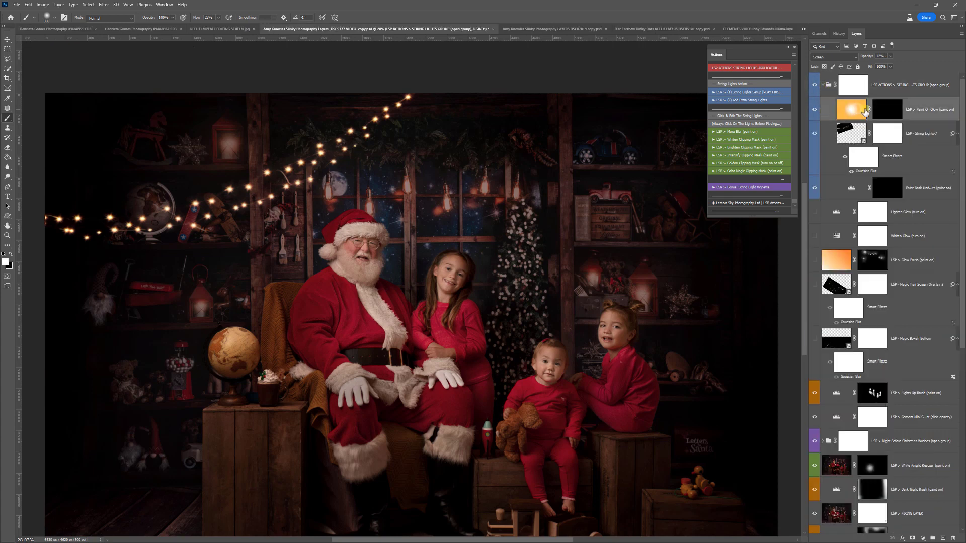
click(889, 136)
click(863, 158)
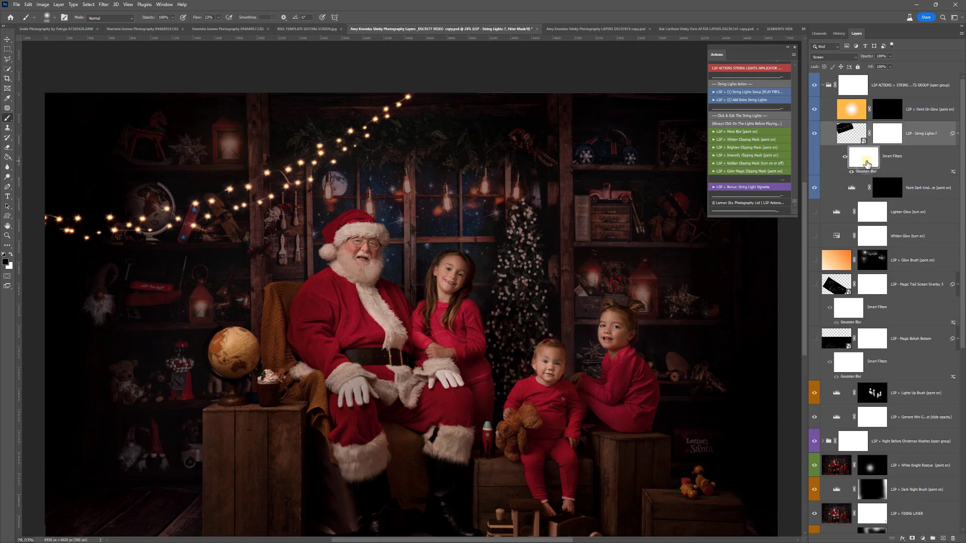
click(887, 191)
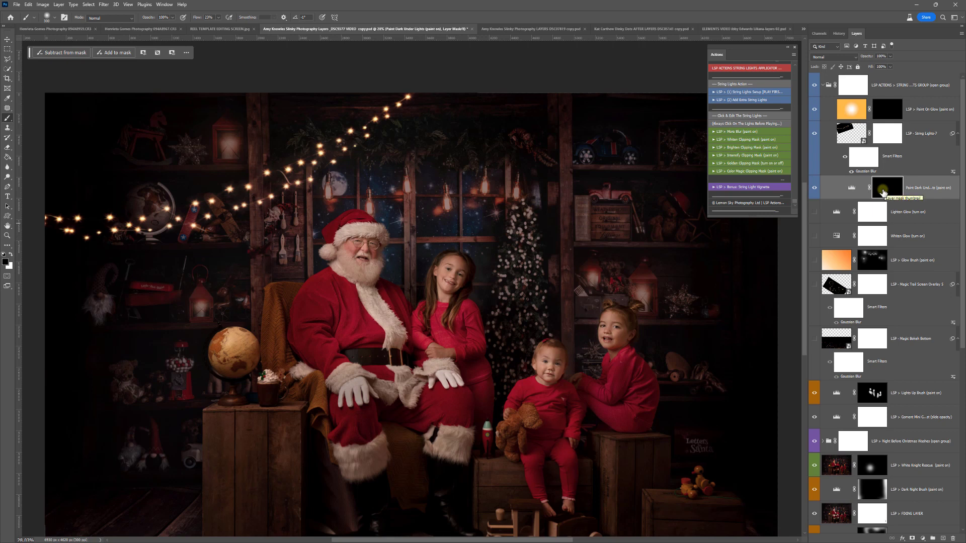
- Try painting black over the upper lights on the String Lights-7 layer mask, and undo the stroke
click(884, 139)
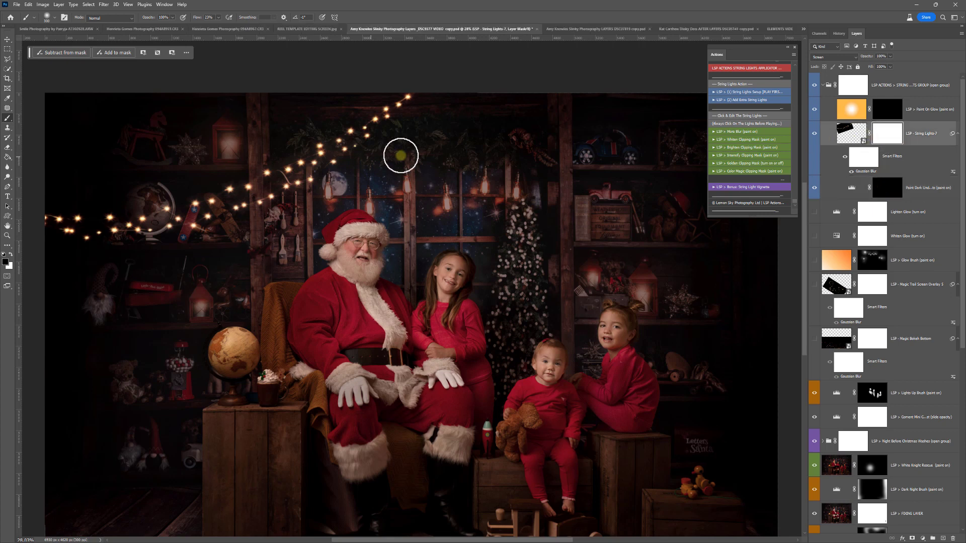
mouse_move(343, 157)
mouse_down()
mouse_move(322, 161)
mouse_move(421, 99)
mouse_move(273, 178)
mouse_move(406, 102)
mouse_up()
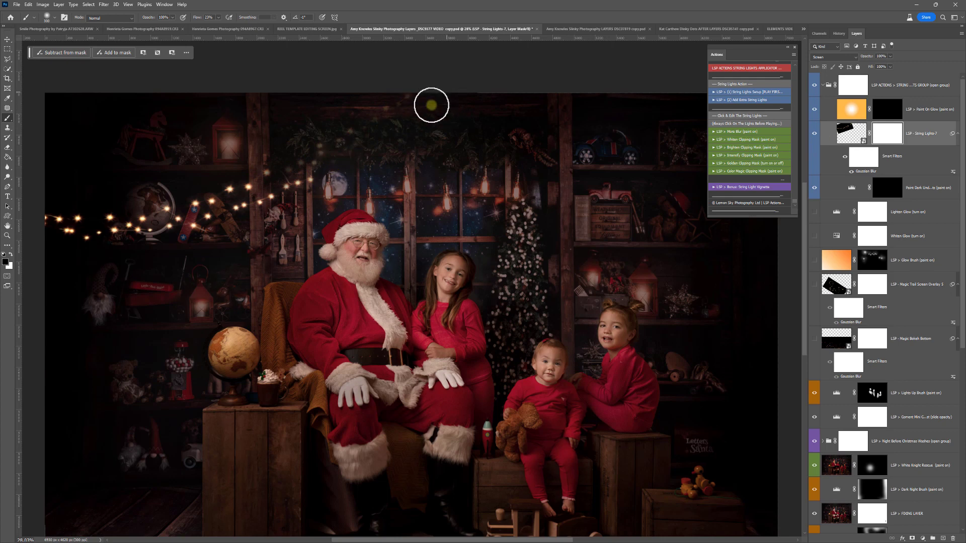
key(ctrl+z)
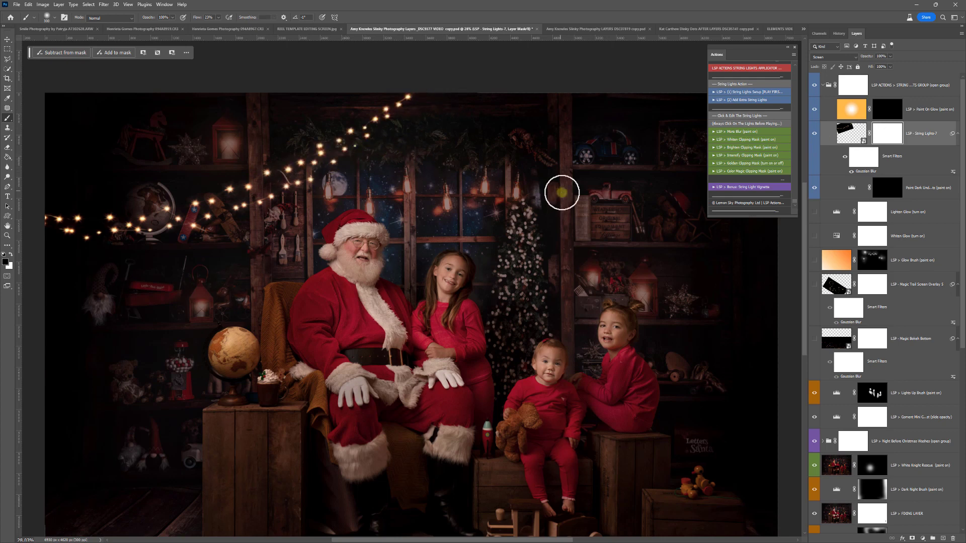
- Select the LSP » Paint On Glow layer mask, make white the foreground colour and use a soft round brush of 1100 px
click(885, 115)
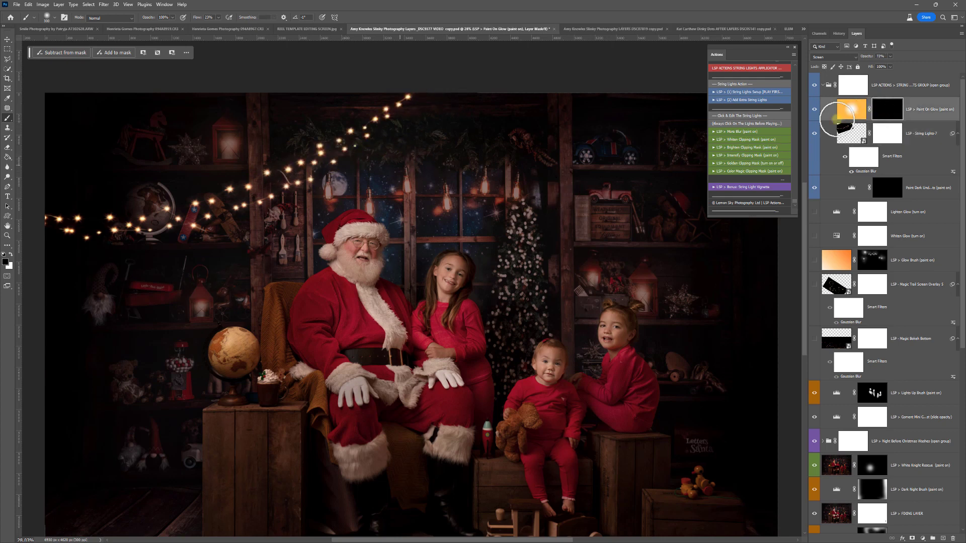
click(12, 256)
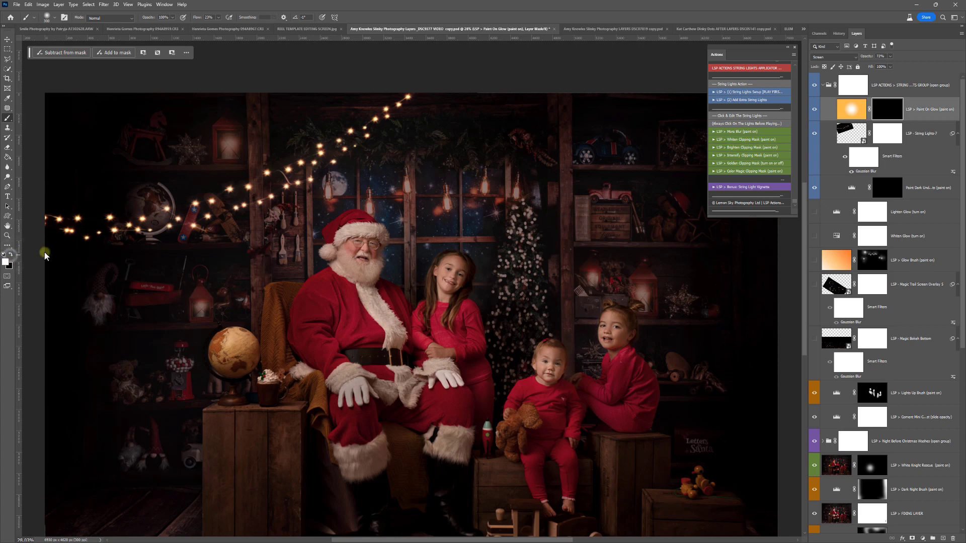
click(334, 225)
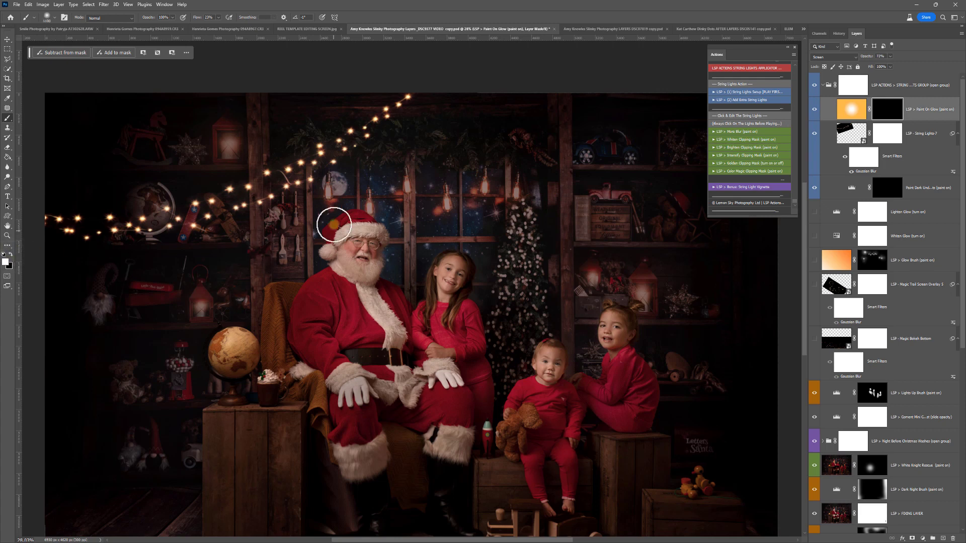
right_click(334, 226)
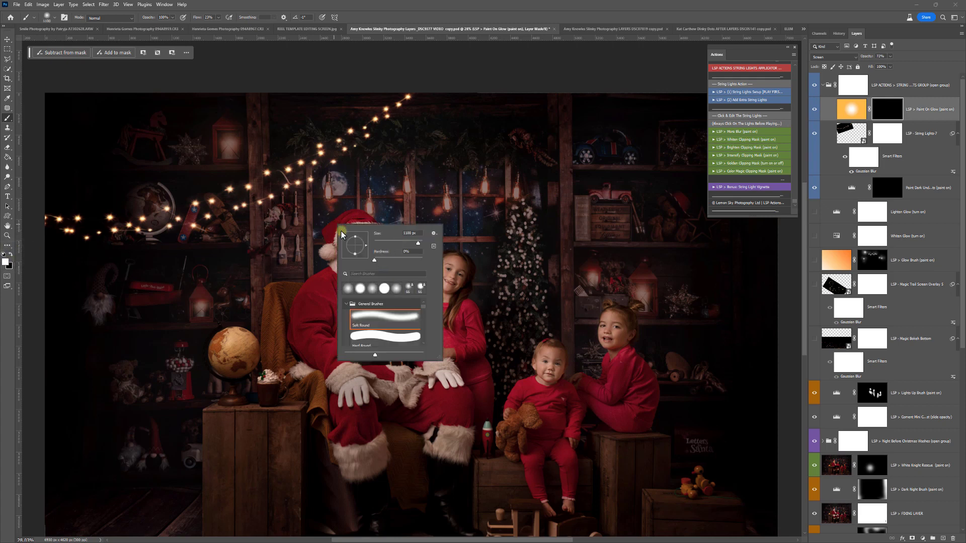
- Try dabbing a broad glow over the string lights on the Paint On Glow mask, and undo the dabs
click(315, 177)
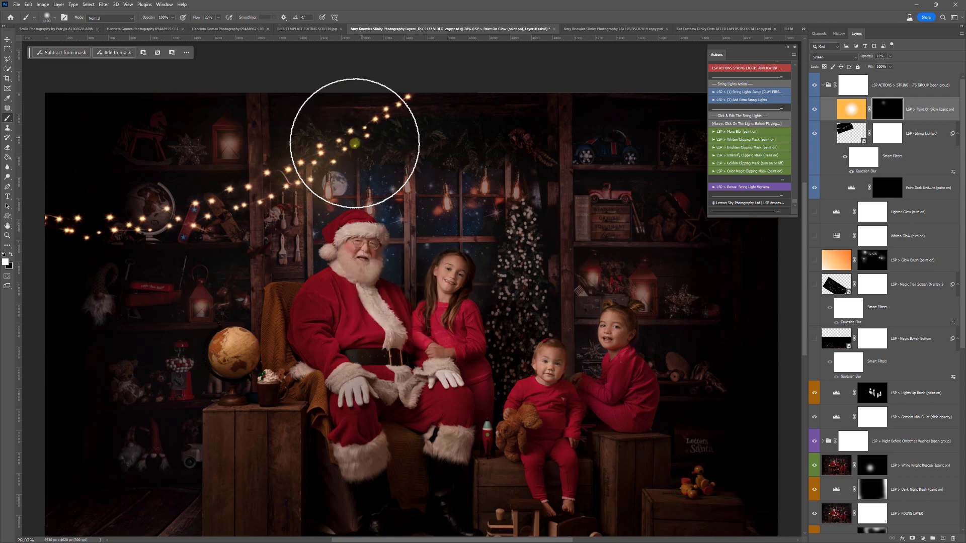
click(361, 139)
click(173, 221)
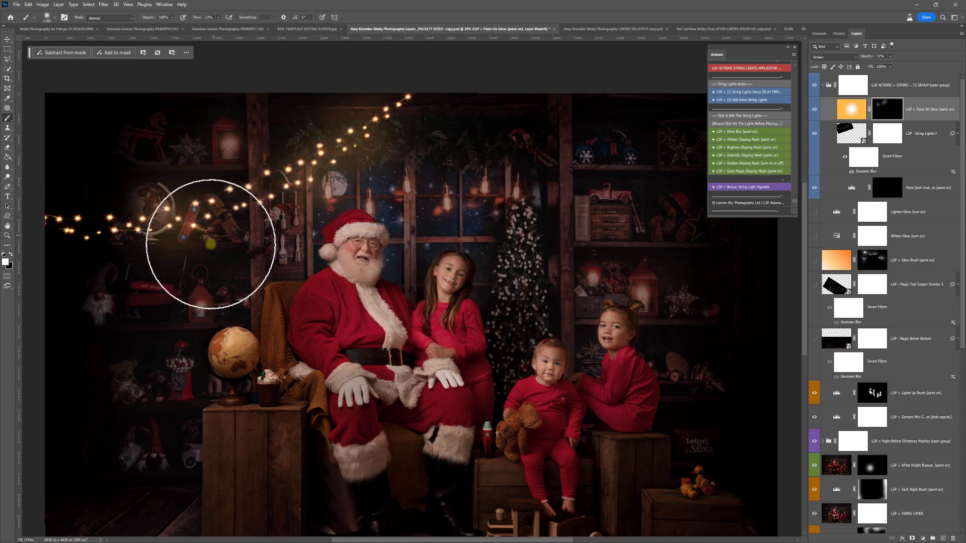
key(ctrl+z)
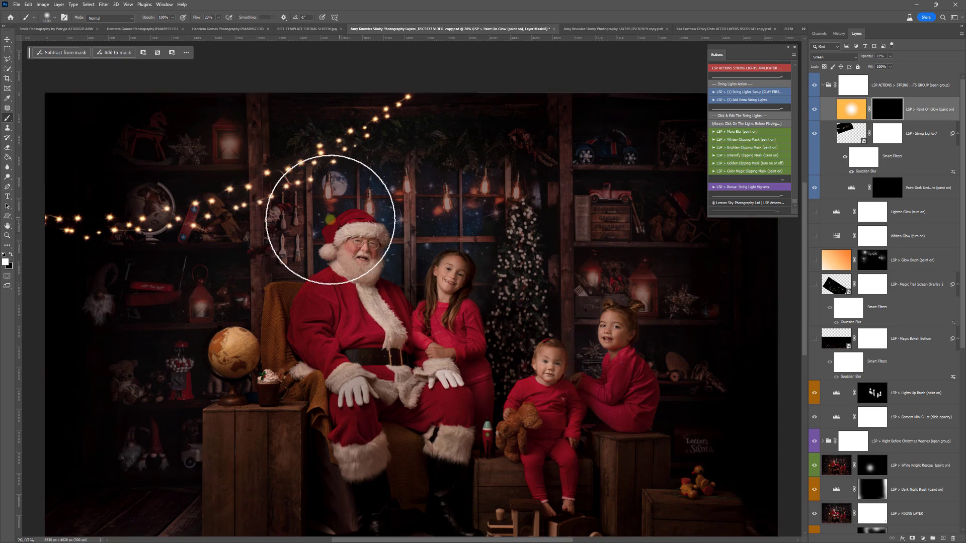
- Reduce the soft brush and paint a subtle glow over the string light bulbs on the Paint On Glow mask, adjusting the brush size
key(bracketleft)
key(bracketleft)
key(bracketleft)
key(bracketleft)
key(bracketleft)
key(bracketleft)
key(bracketleft)
key(bracketleft)
key(bracketleft)
key(bracketleft)
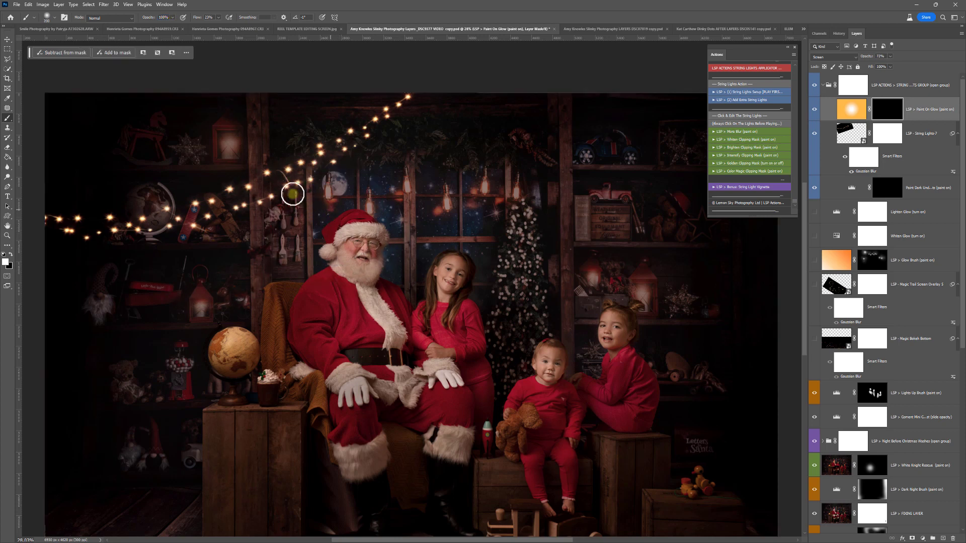
right_click(244, 161)
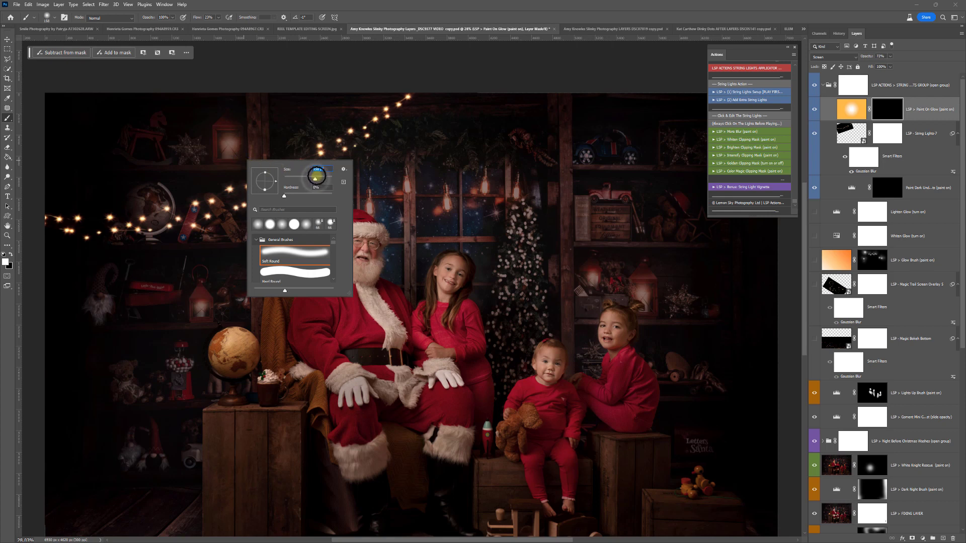
click(321, 147)
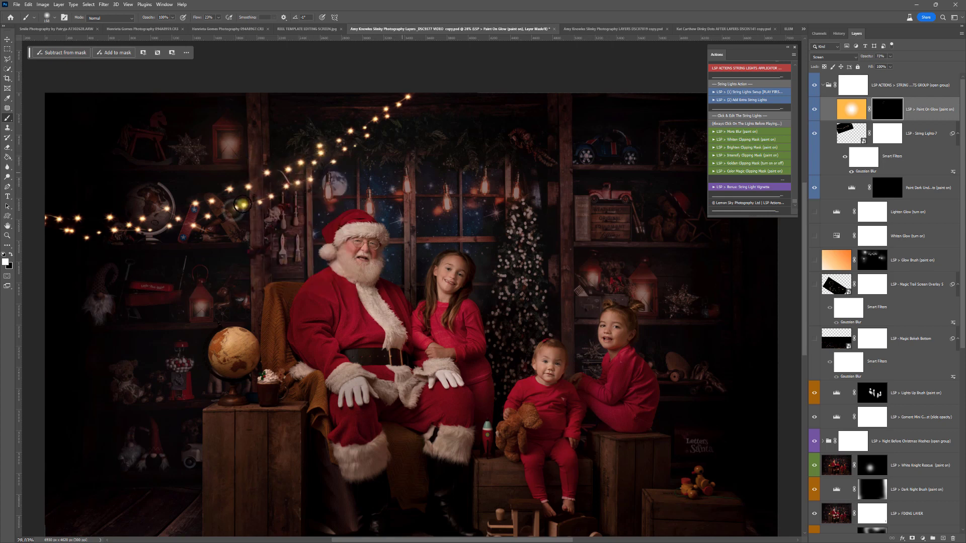
key(bracketright)
key(bracketright)
key(bracketright)
key(bracketright)
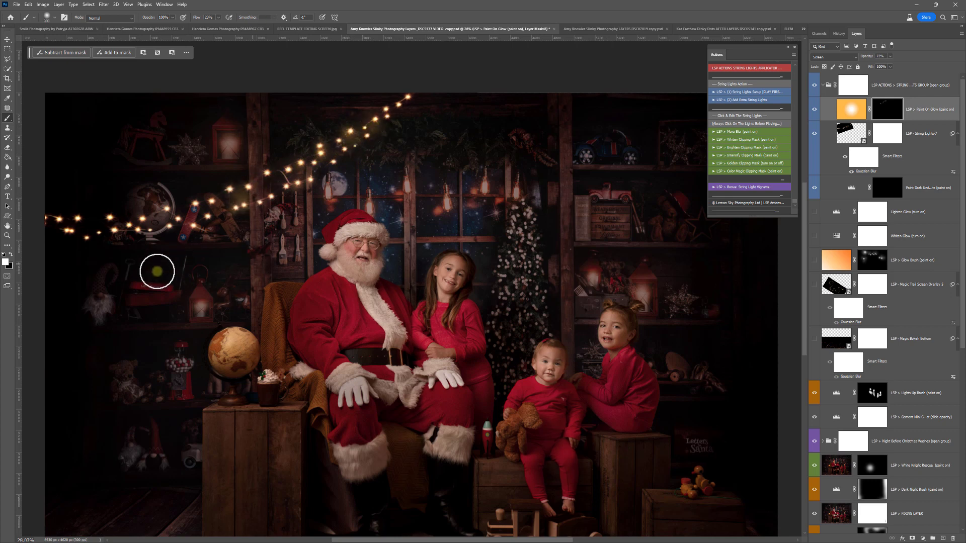
- Run the Add Extra String Lights action and choose the LSP - String Lights-7 overlay for placement
click(736, 100)
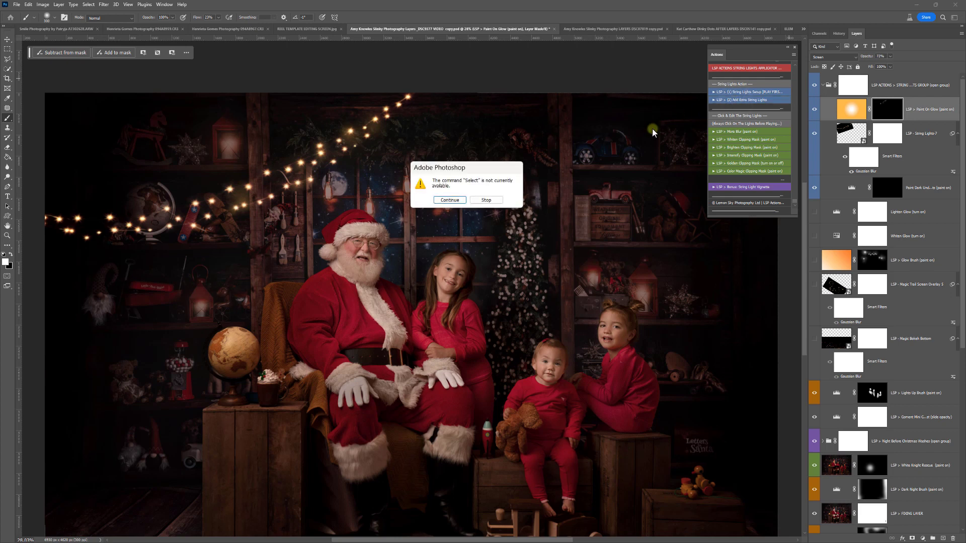
click(449, 200)
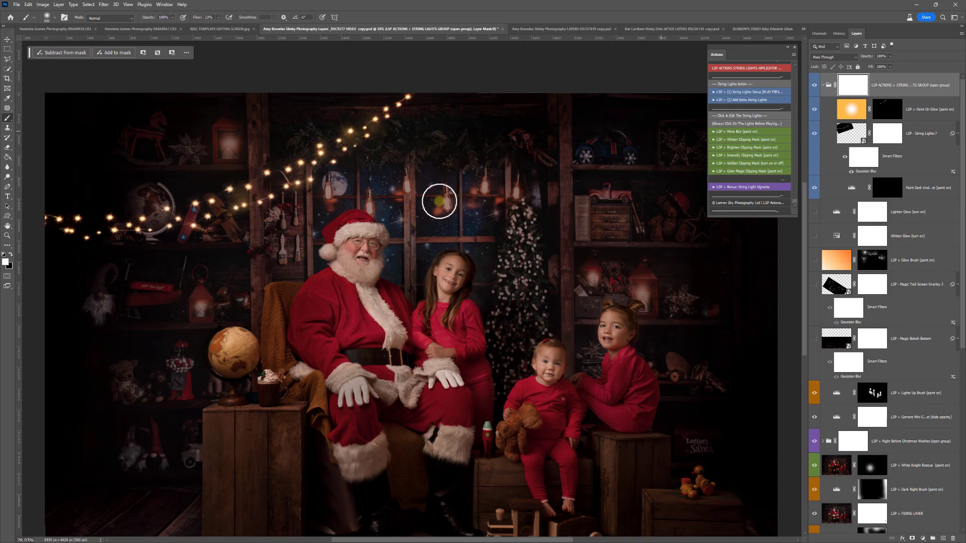
click(750, 101)
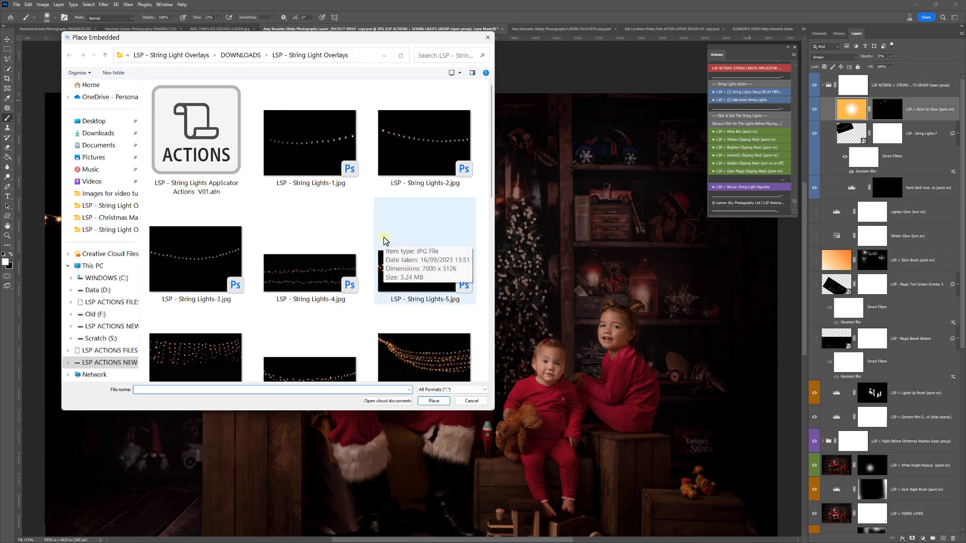
scroll(382, 237, down, 3)
double_click(325, 236)
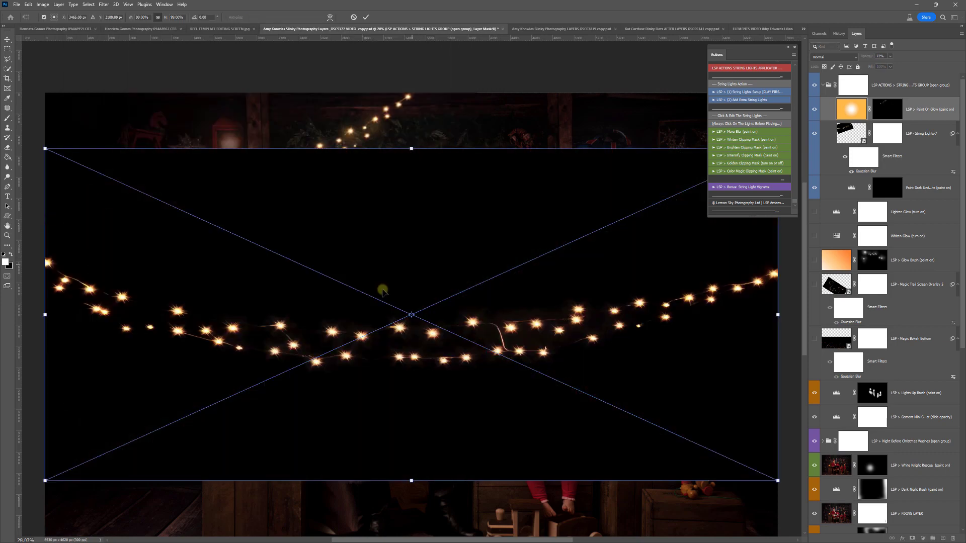
- Scale the new overlay down, rotate it to 16.72°, and place it from the existing lights' peak to the photo's right edge
drag(381, 286, 455, 250)
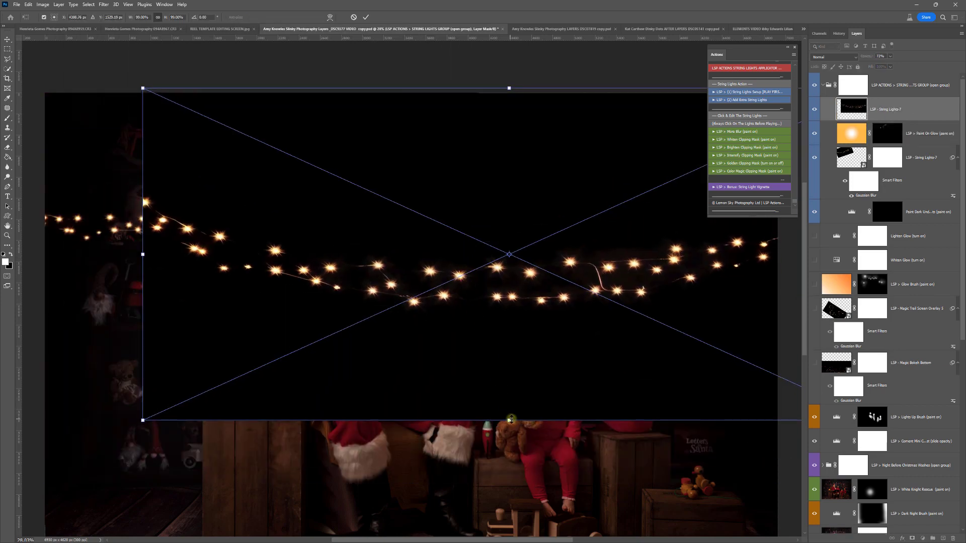
drag(509, 420, 510, 505)
drag(143, 297, 462, 302)
drag(421, 310, 411, 237)
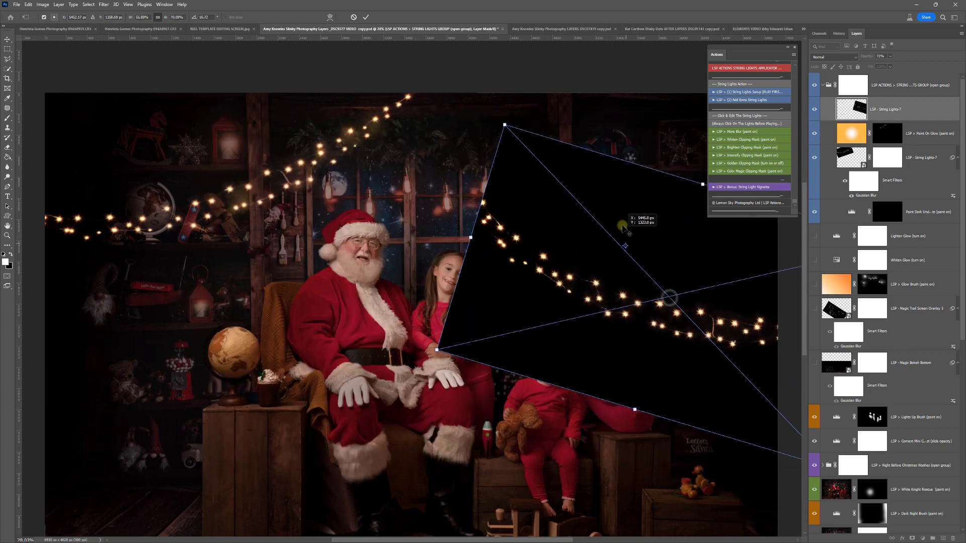
drag(651, 282, 589, 173)
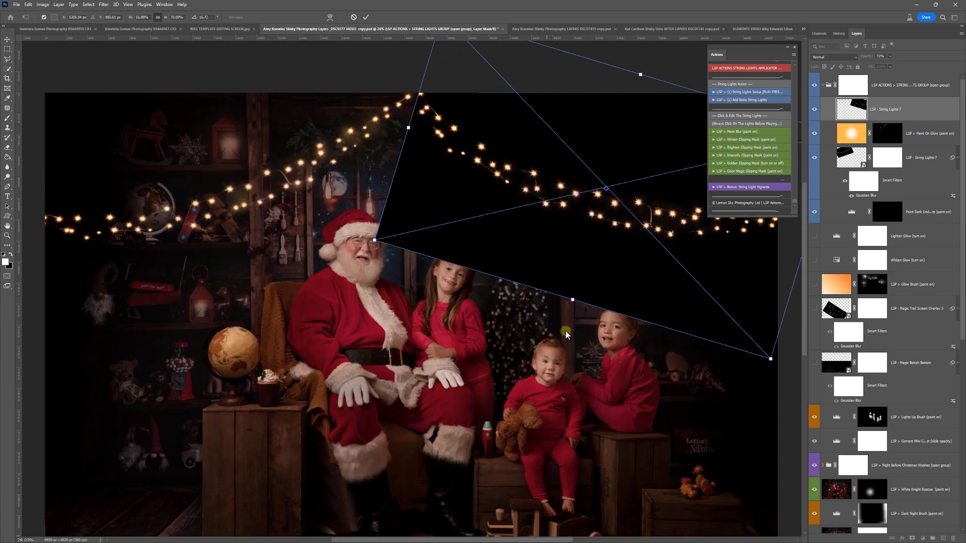
scroll(693, 300, right, 3)
drag(719, 247, 687, 245)
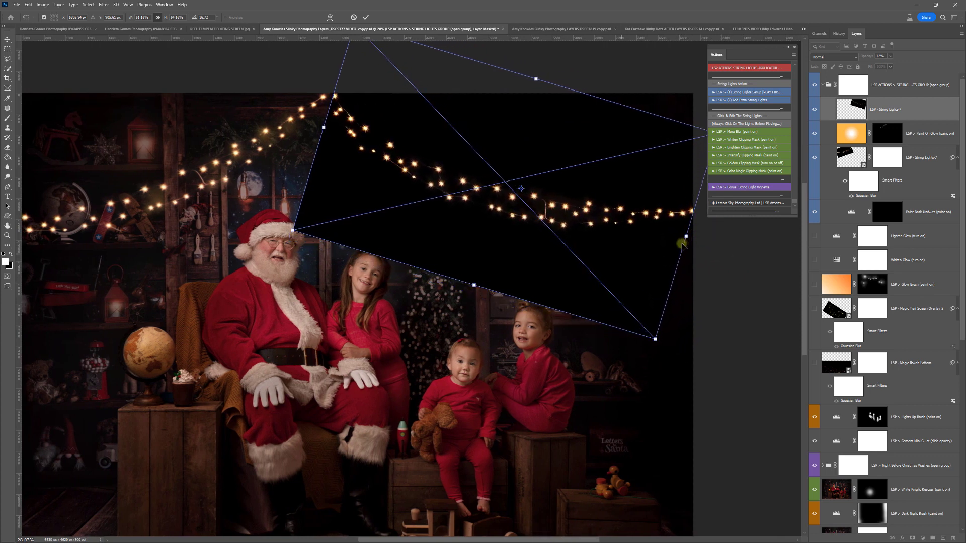
key(Return)
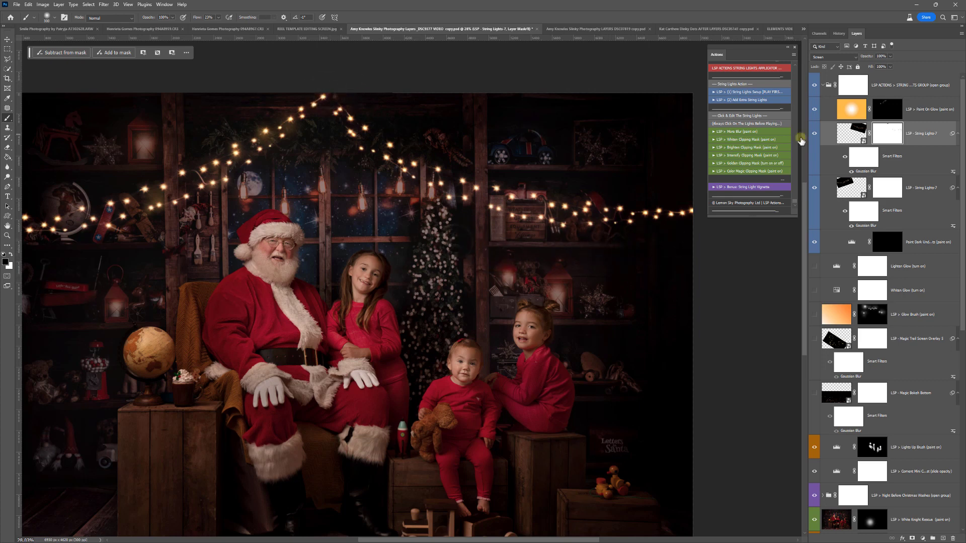
- On the Paint On Glow mask, make white the foreground colour and dab a soft glow over the new right-hand lights
click(898, 109)
right_click(470, 244)
click(550, 264)
click(529, 219)
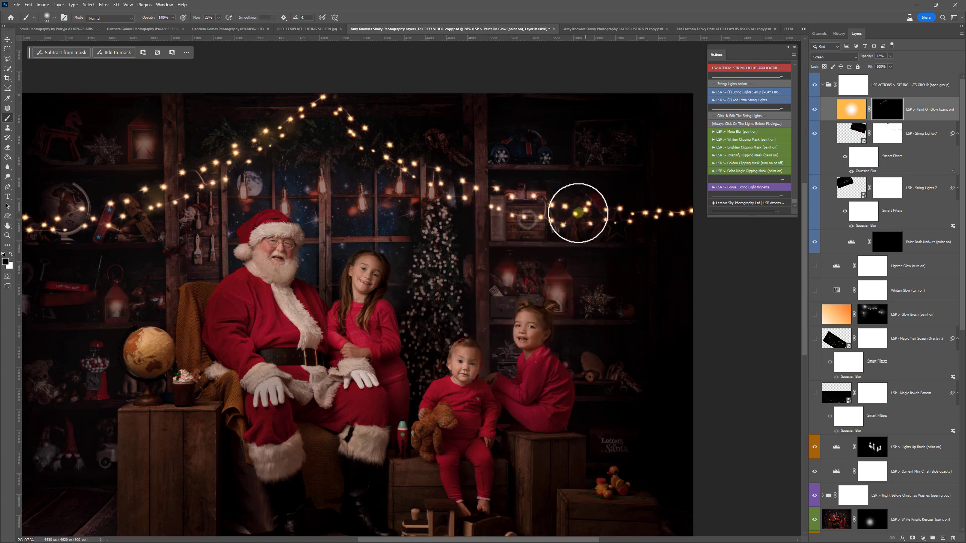
click(10, 255)
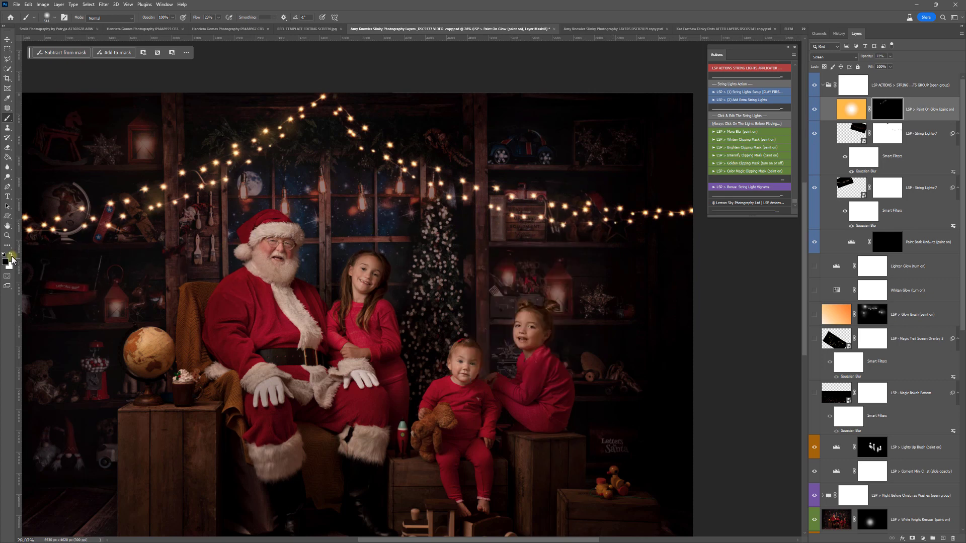
click(482, 194)
click(574, 217)
click(675, 213)
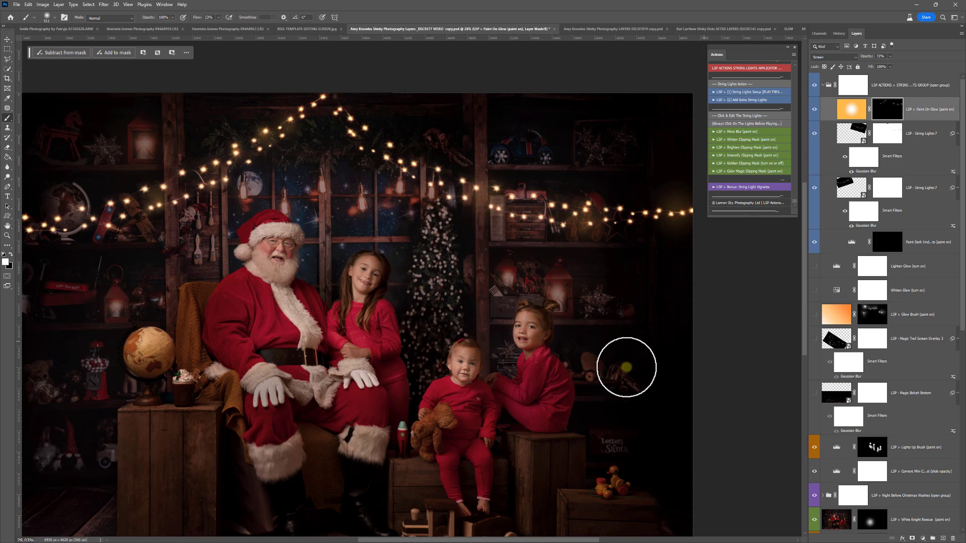
- Select the Paint Dark Under Lights mask, enlarge the soft brush and paint darkness behind the peak of the string lights
click(886, 243)
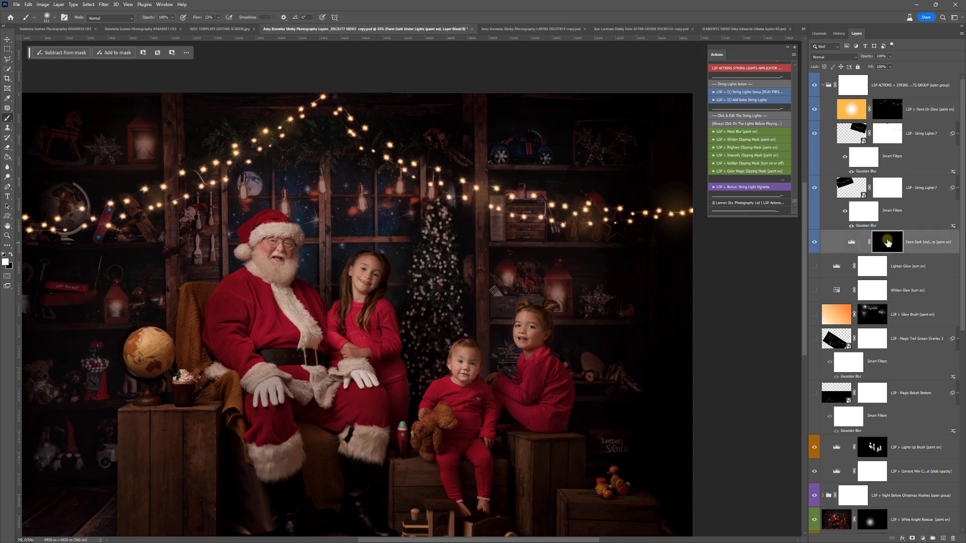
right_click(456, 220)
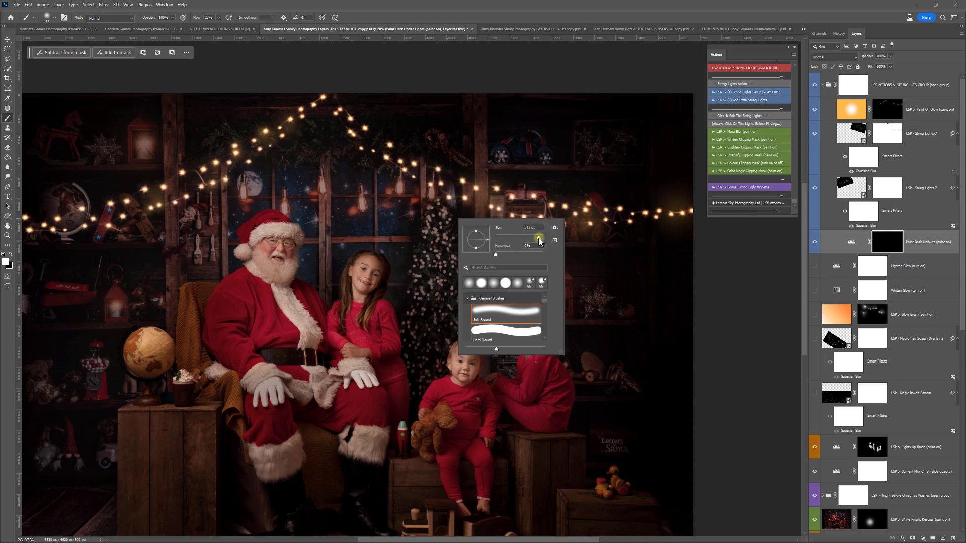
click(875, 243)
key(])
key(])
key(])
key(])
key(])
key(])
key(])
key(])
key(])
key(])
key(])
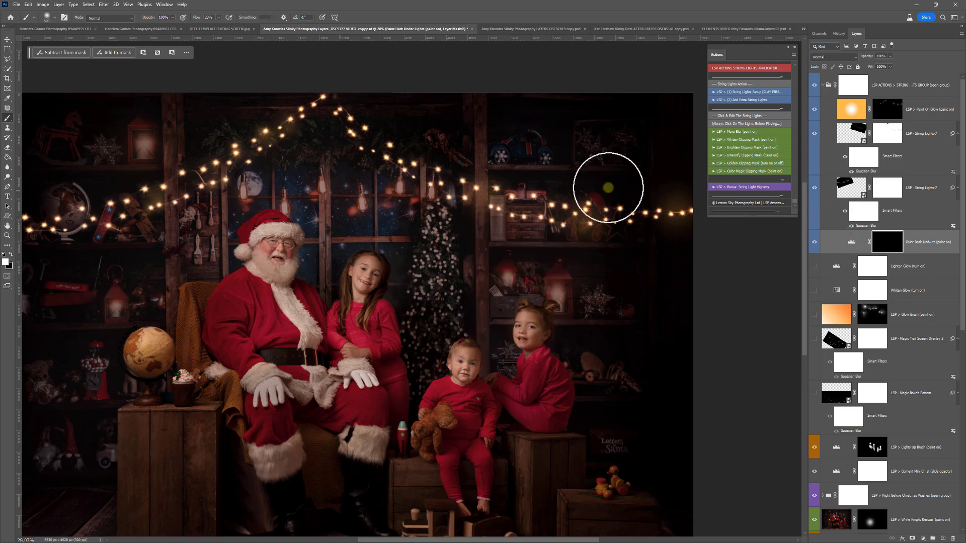
click(344, 131)
click(314, 132)
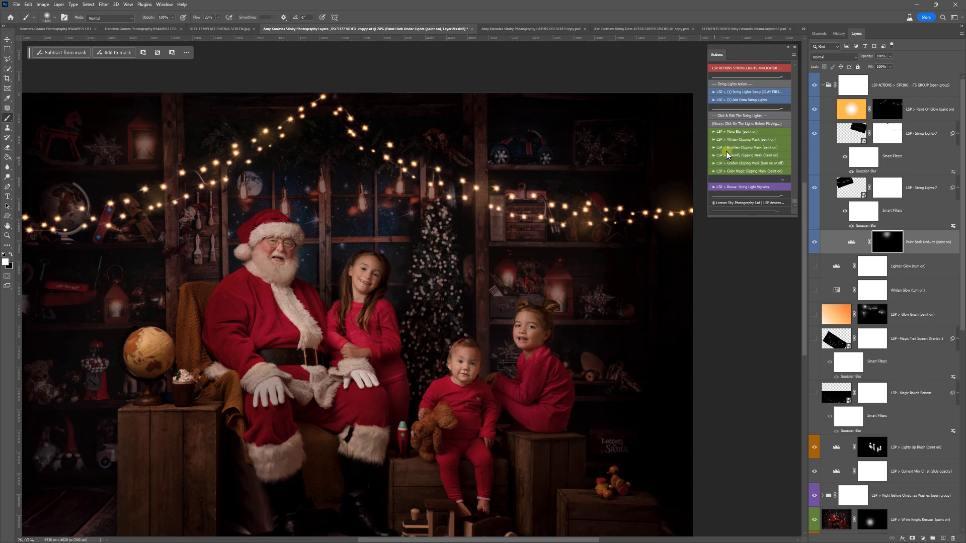
- Run the More Blur action on the left-hand String Lights-7 layer and inspect the bulbs up close
click(852, 133)
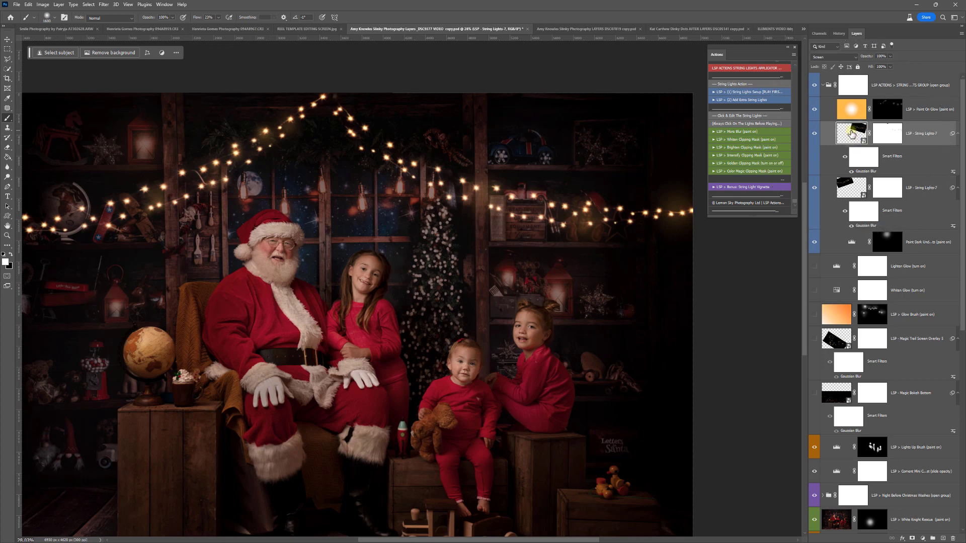
click(850, 186)
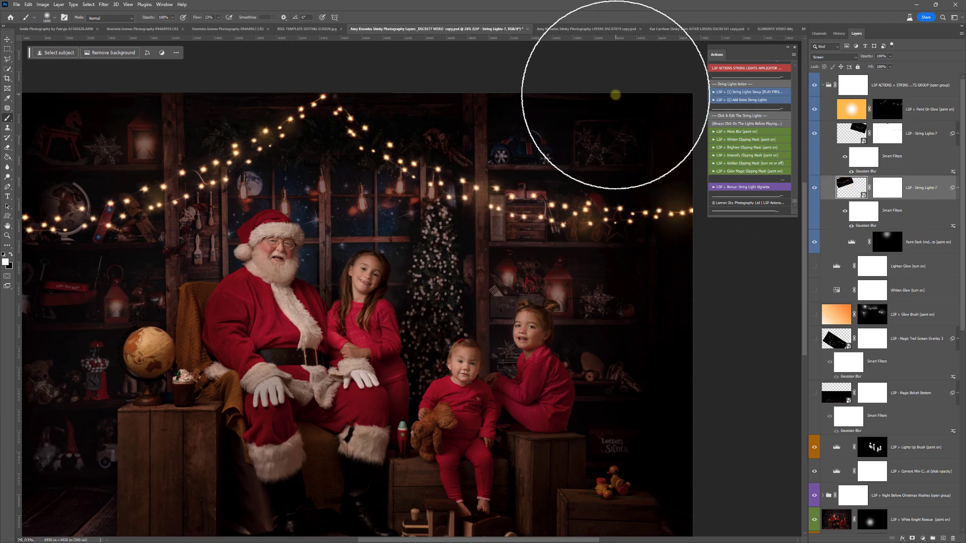
click(738, 132)
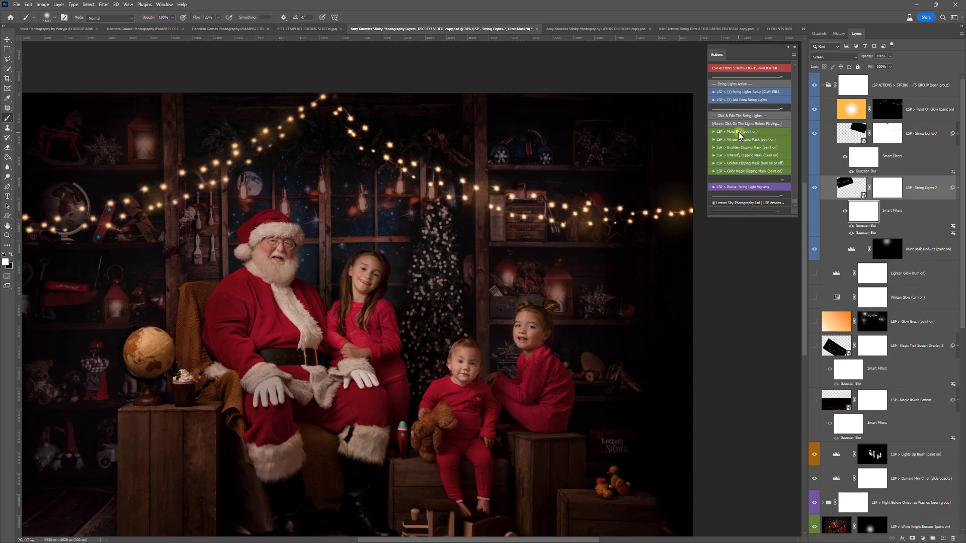
key(z)
click(236, 155)
click(228, 156)
click(206, 159)
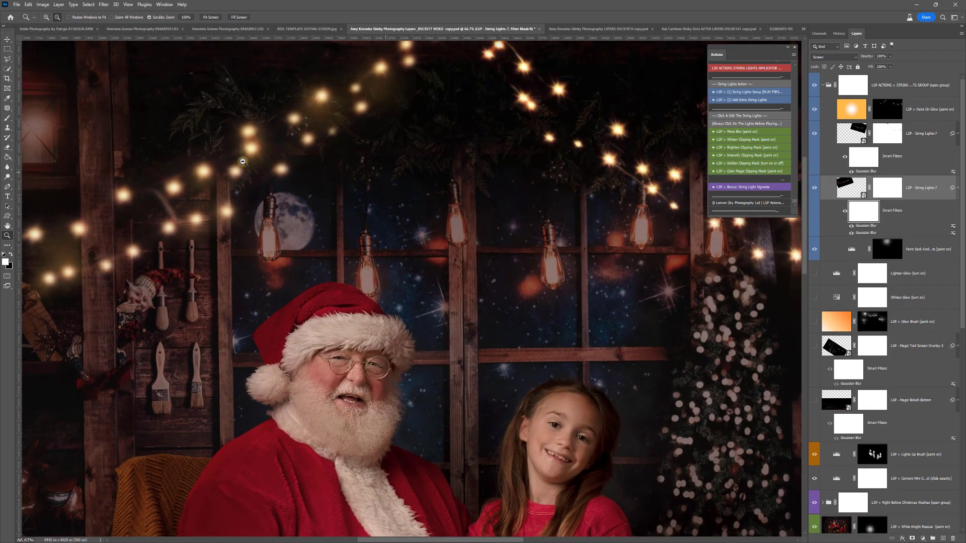
- Switch off the added Gaussian Blur on the left lights and set the underlying Gaussian Blur radius to 1.7 pixels
click(851, 233)
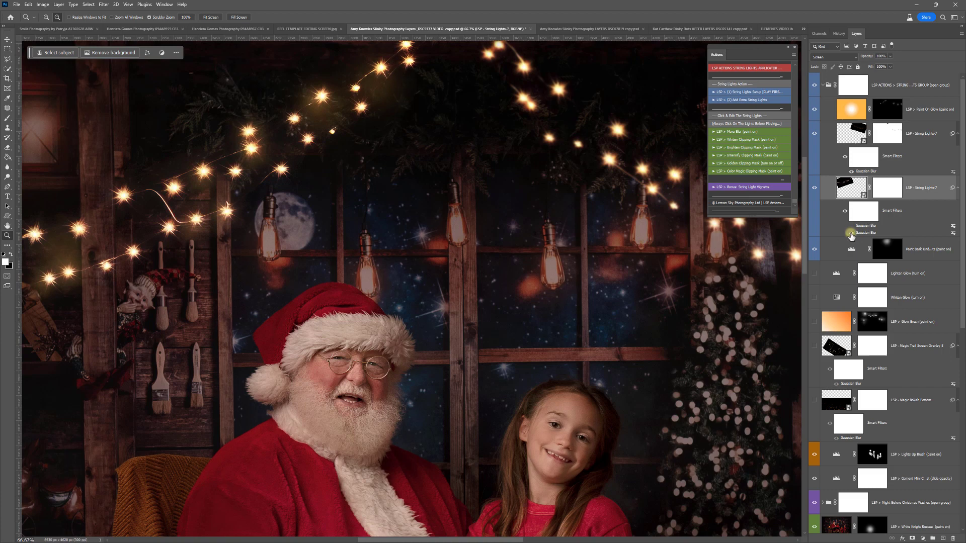
click(852, 233)
click(852, 233)
double_click(860, 233)
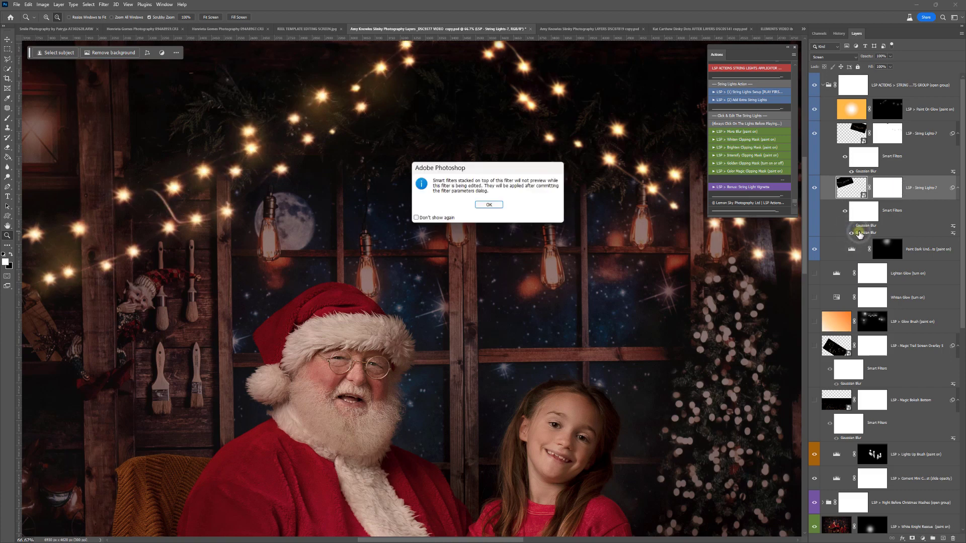
click(488, 206)
mouse_move(514, 231)
mouse_down()
mouse_move(530, 231)
mouse_move(495, 228)
mouse_up()
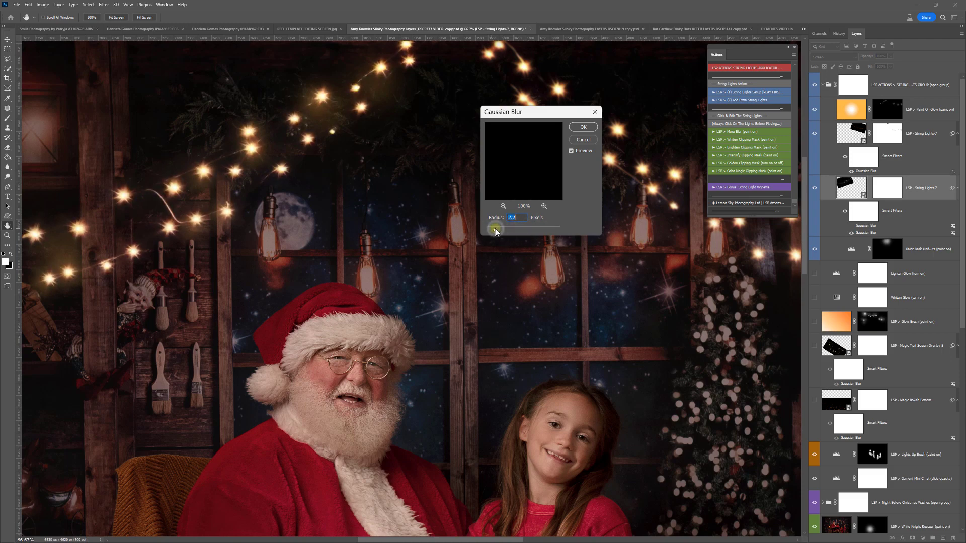
click(584, 127)
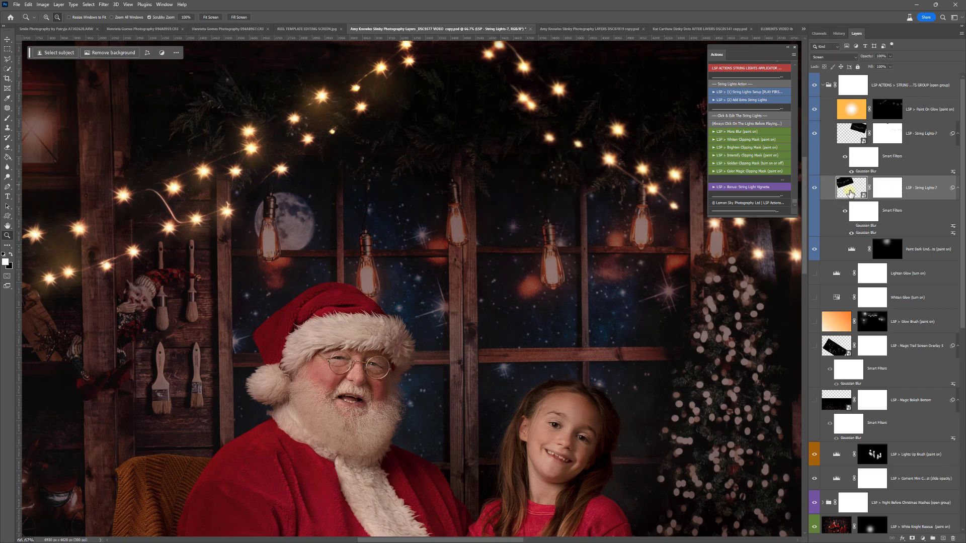
- Add Whiten and Brighten clipping masks to the left String Lights-7 layer, and hide these adjustments after trying them on the lights
click(742, 140)
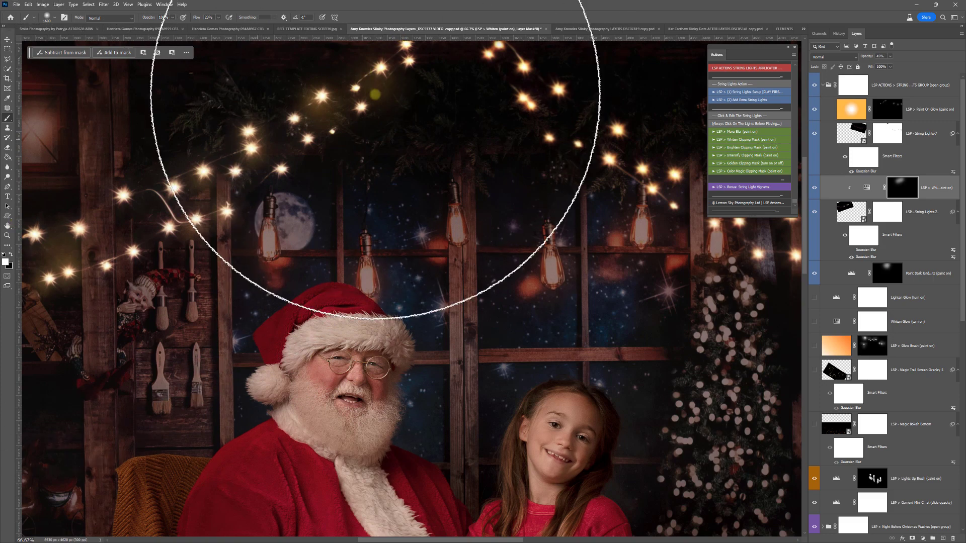
click(815, 192)
click(849, 212)
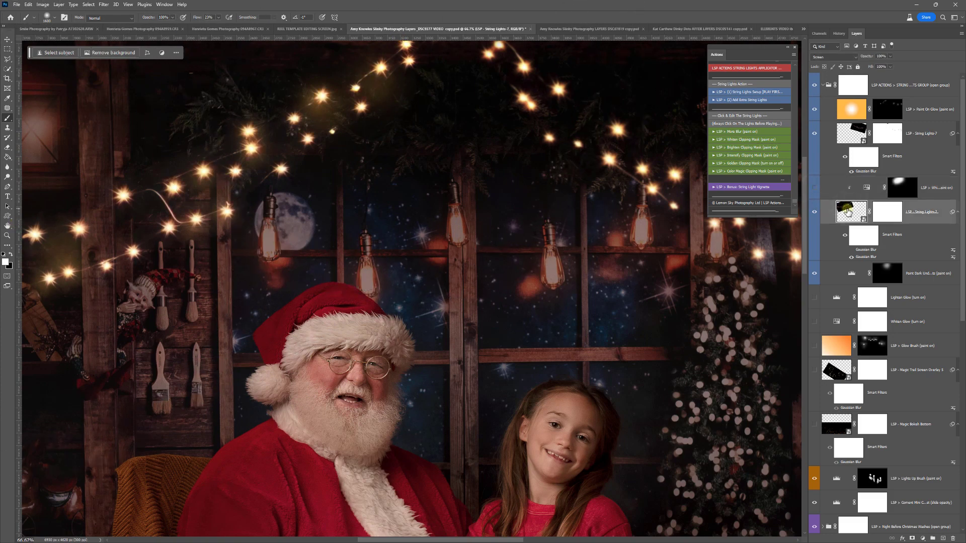
click(750, 147)
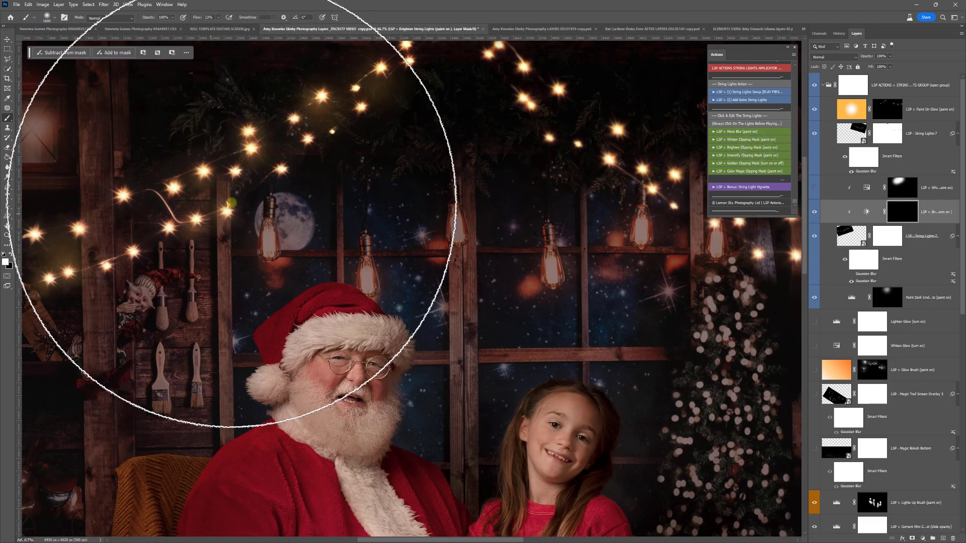
click(815, 212)
click(737, 146)
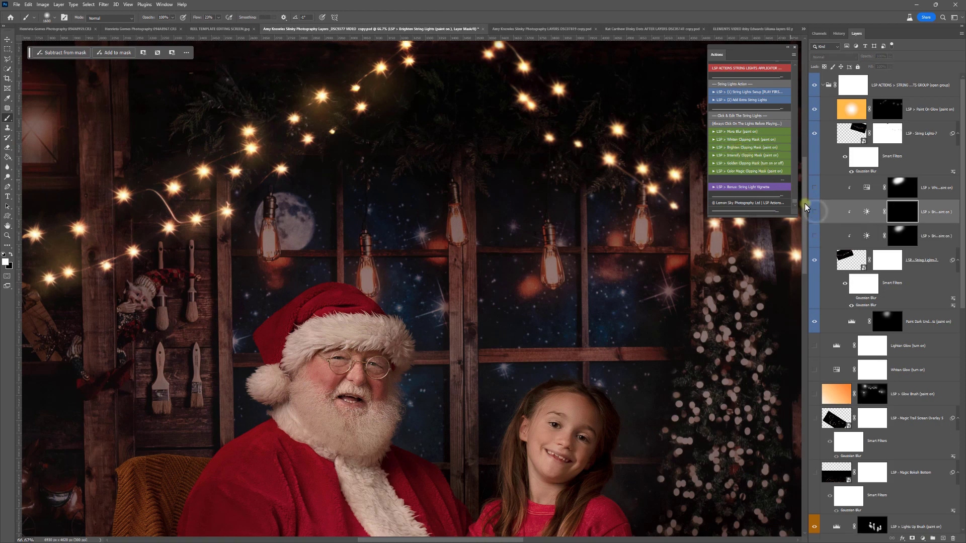
- Add an Intensify clipping mask, paint its effect over the left string lights, and hide that layer
click(753, 155)
mouse_move(136, 195)
mouse_down()
mouse_move(241, 195)
mouse_move(187, 195)
mouse_move(248, 177)
mouse_move(232, 182)
mouse_move(418, 192)
mouse_up()
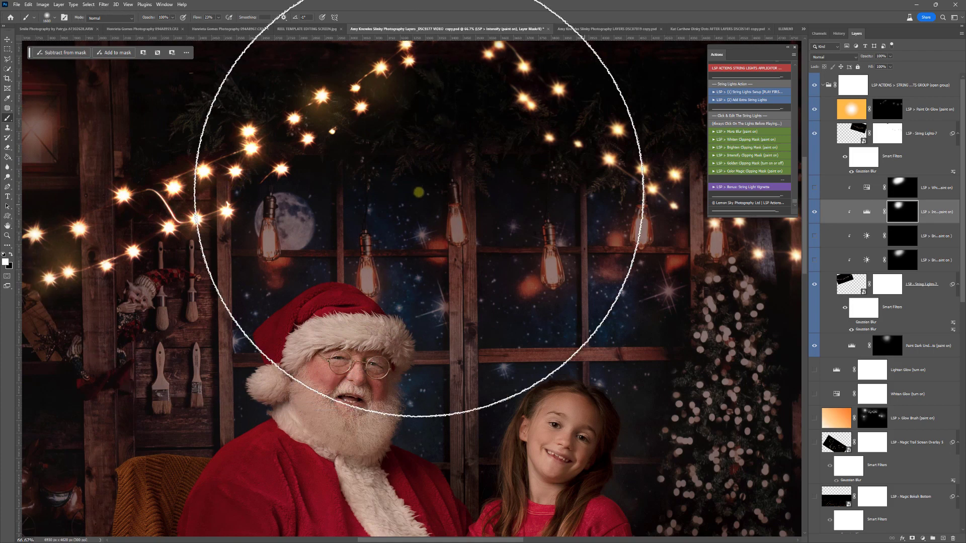
click(815, 213)
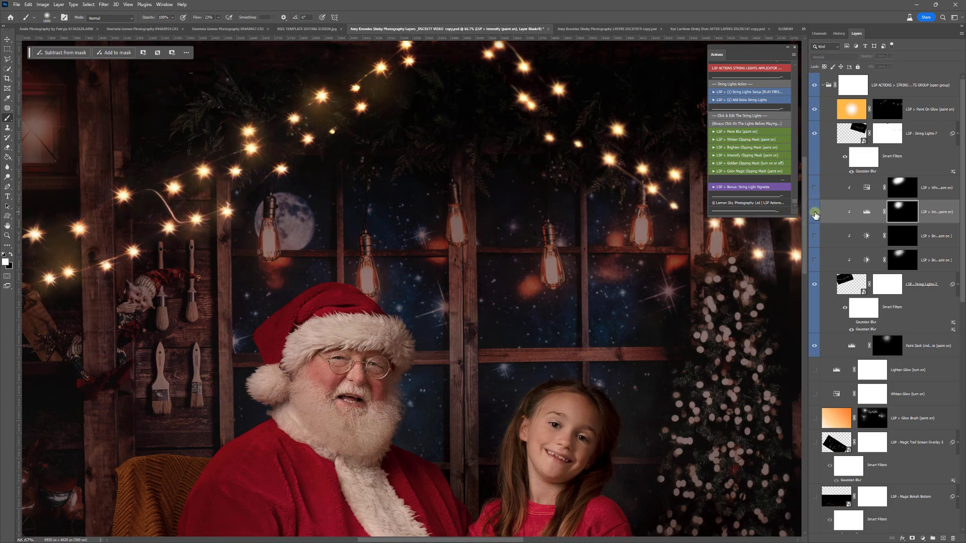
- Add a Golden clipping mask, paint black on its mask over part of the left lights, and hide that layer
click(742, 164)
mouse_move(412, 115)
mouse_down()
mouse_move(152, 146)
mouse_move(156, 209)
mouse_up()
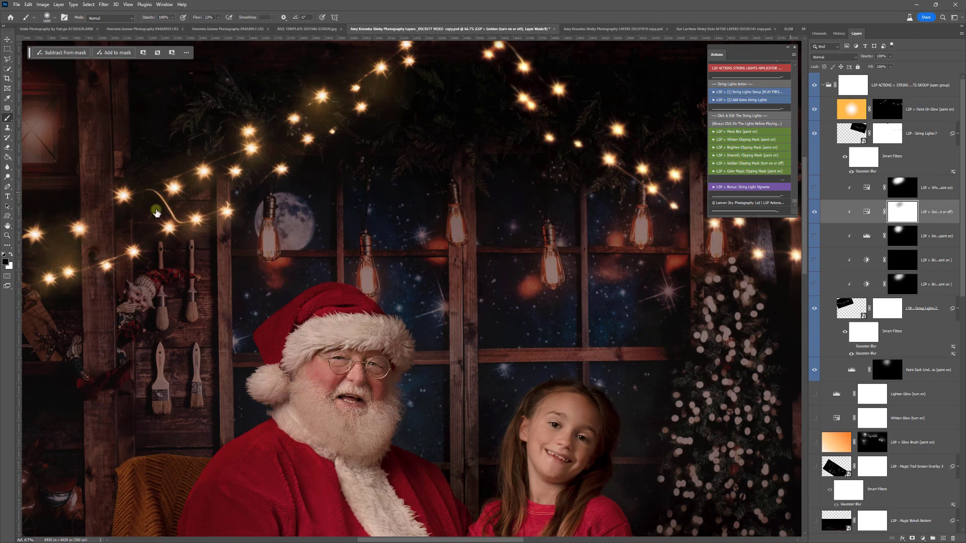
click(816, 167)
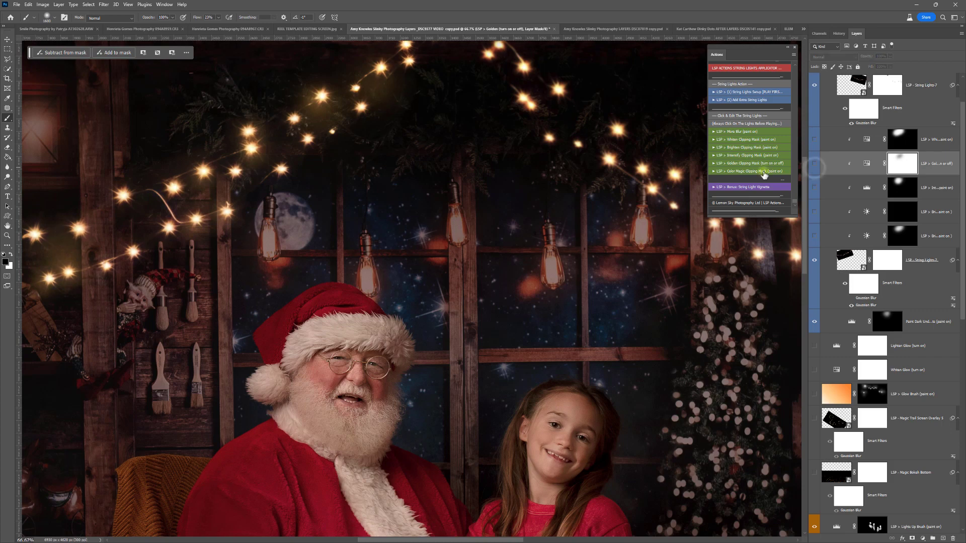
- Add a Color Magic clipping mask and paint white over the left string lights to recolour them
click(749, 173)
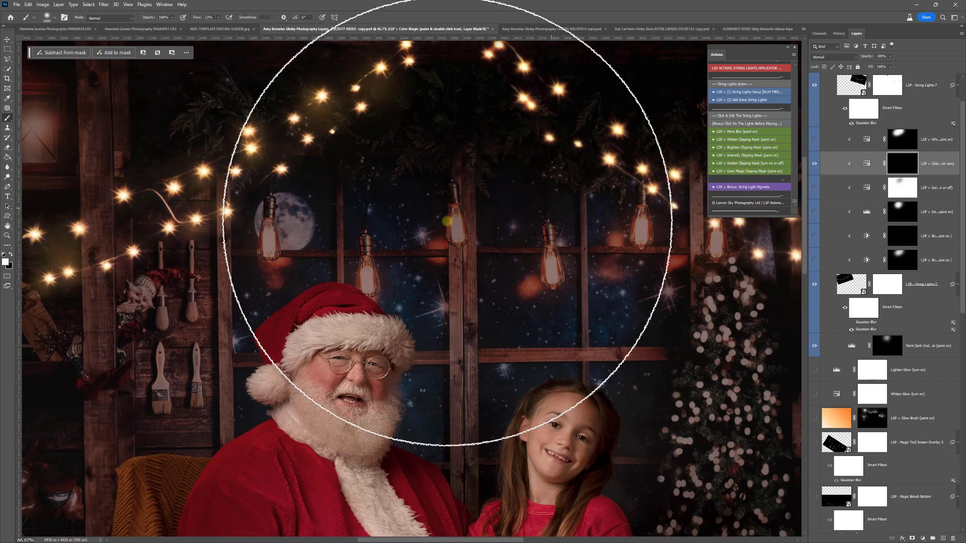
mouse_move(447, 221)
mouse_down()
mouse_move(289, 207)
mouse_move(358, 152)
mouse_move(289, 196)
mouse_move(67, 243)
mouse_move(6, 244)
mouse_move(132, 174)
mouse_move(146, 171)
mouse_move(173, 188)
mouse_up()
key(v)
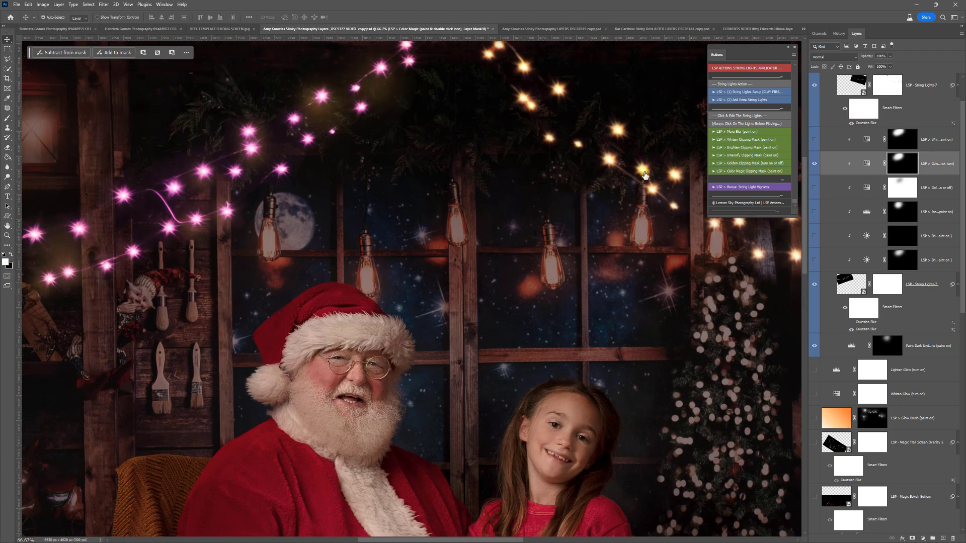
- Set the Color Magic layer's hue to 70, hide the layer and close its Hue/Saturation settings
double_click(866, 165)
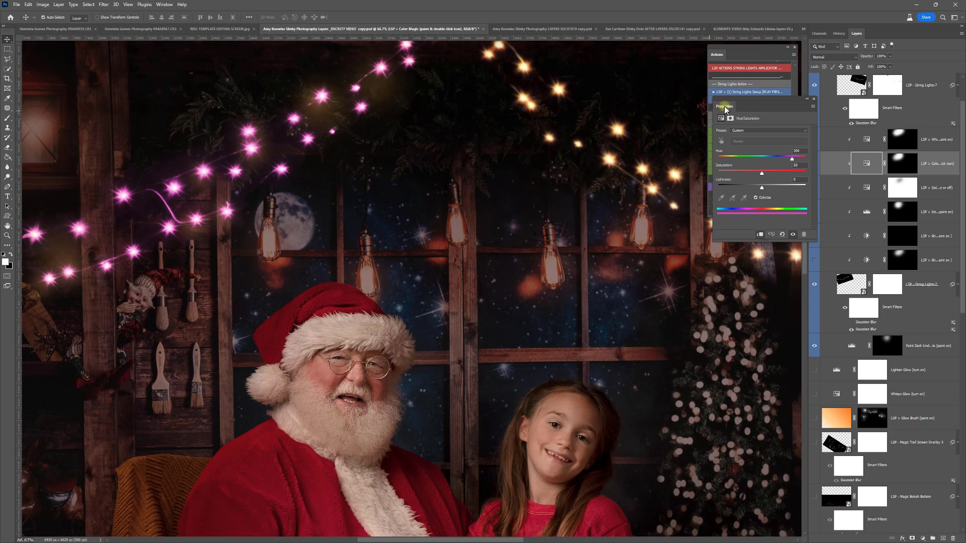
drag(721, 104, 487, 108)
drag(557, 165, 506, 180)
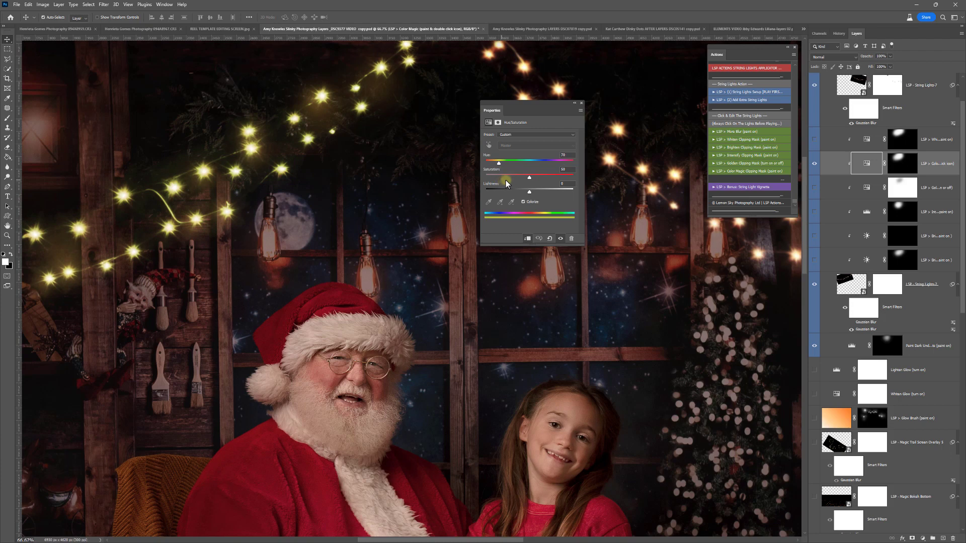
click(815, 163)
click(582, 103)
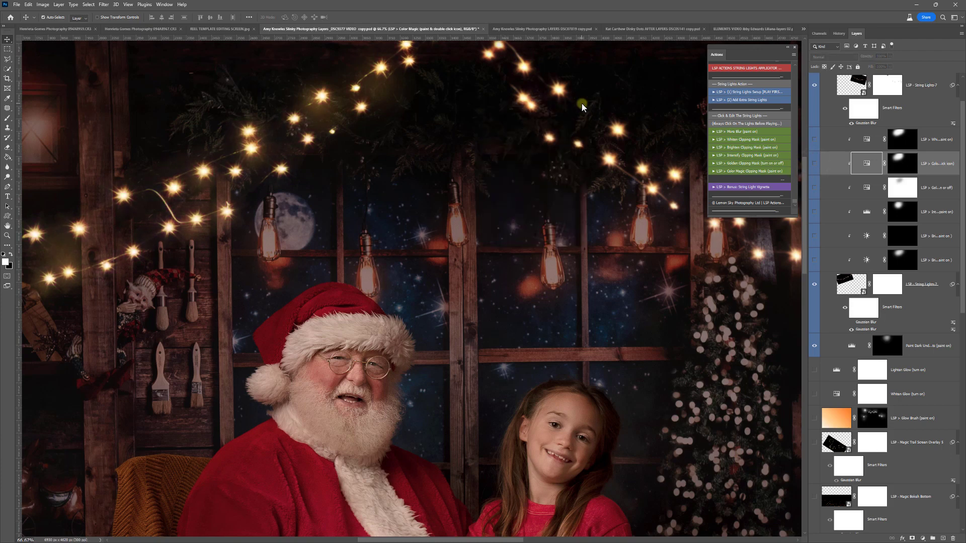
- Apply the Bonus String Light Vignette action above the string lights layers
click(738, 187)
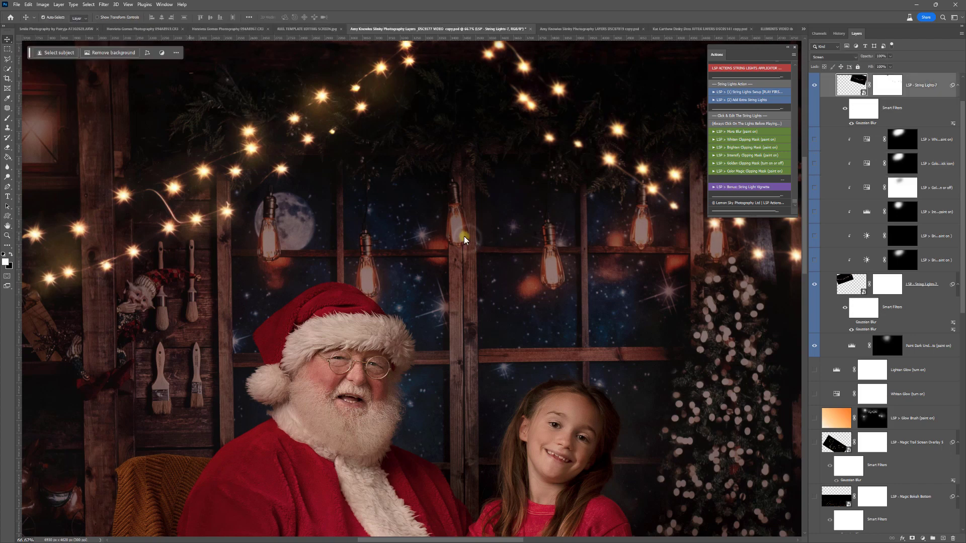
click(211, 18)
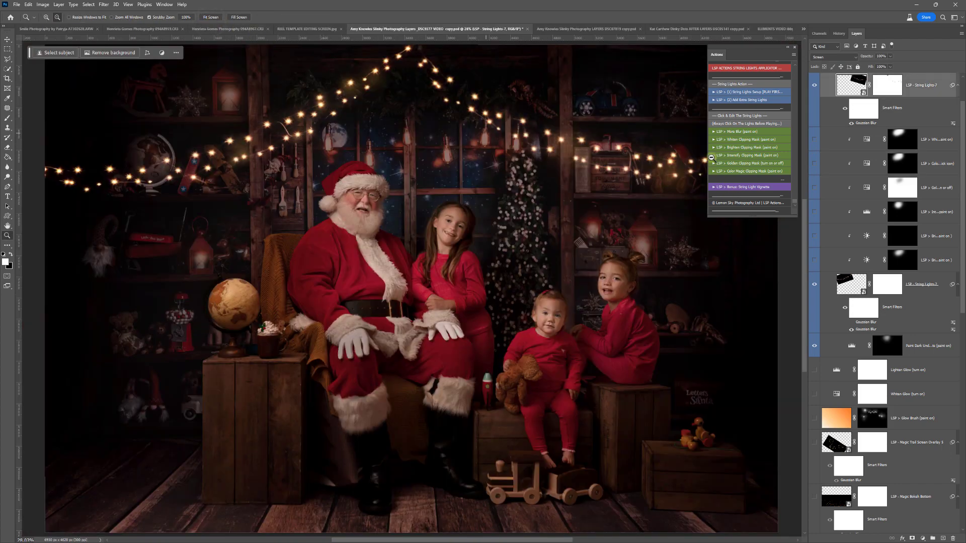
click(732, 188)
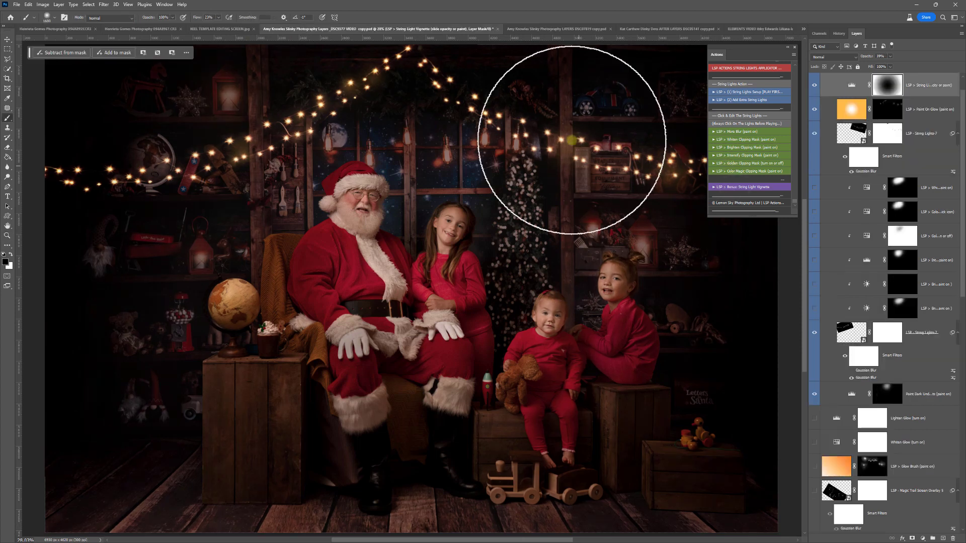
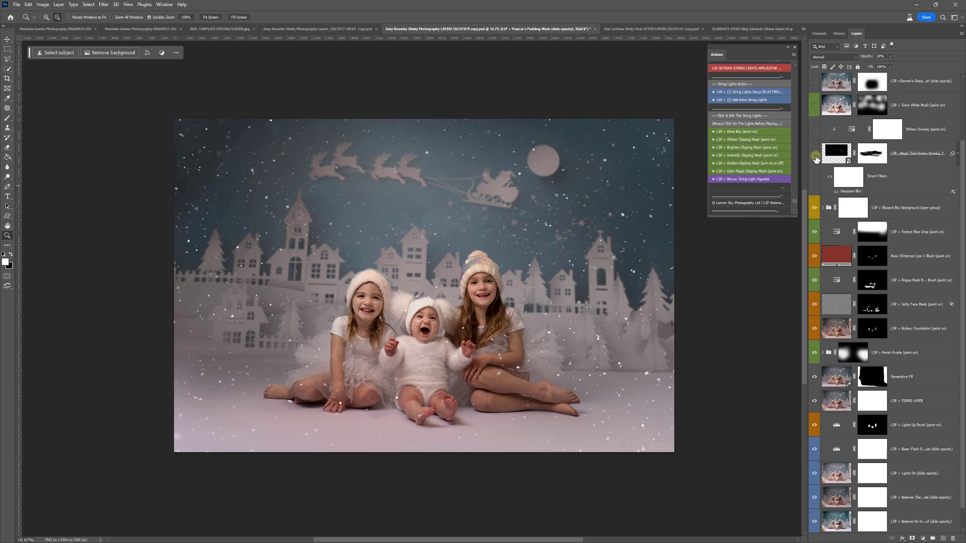
- Hide the Snow Overlay layer and the Prancer's Pudding Wash layer
scroll(831, 215, up, 3)
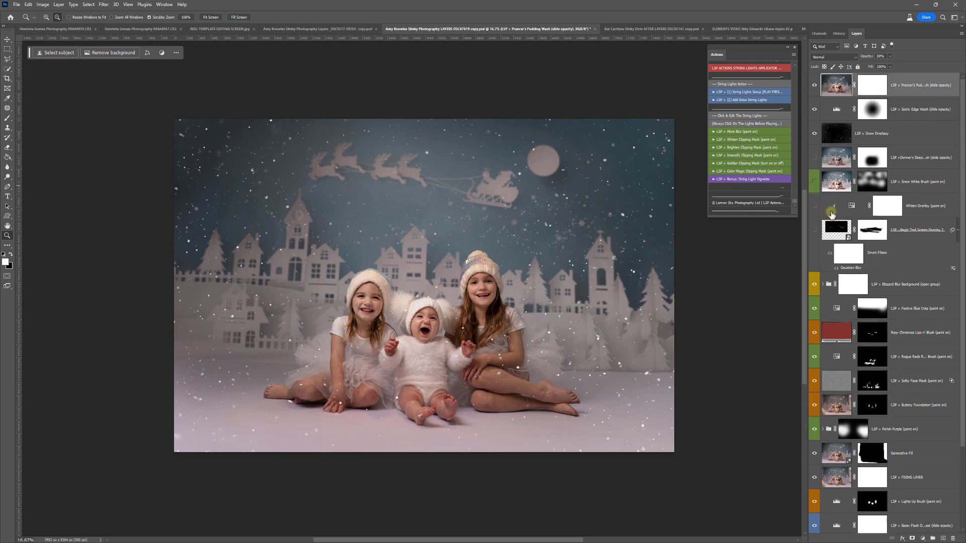
click(815, 134)
click(815, 86)
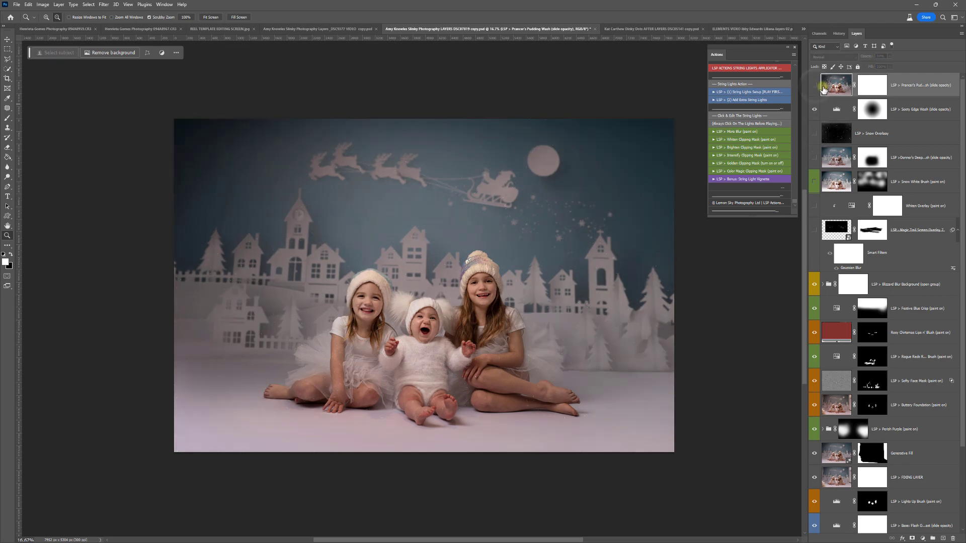
- Run the String Lights Setup action and place the overlay LSP - String Lights-11.jpg
click(739, 94)
click(485, 243)
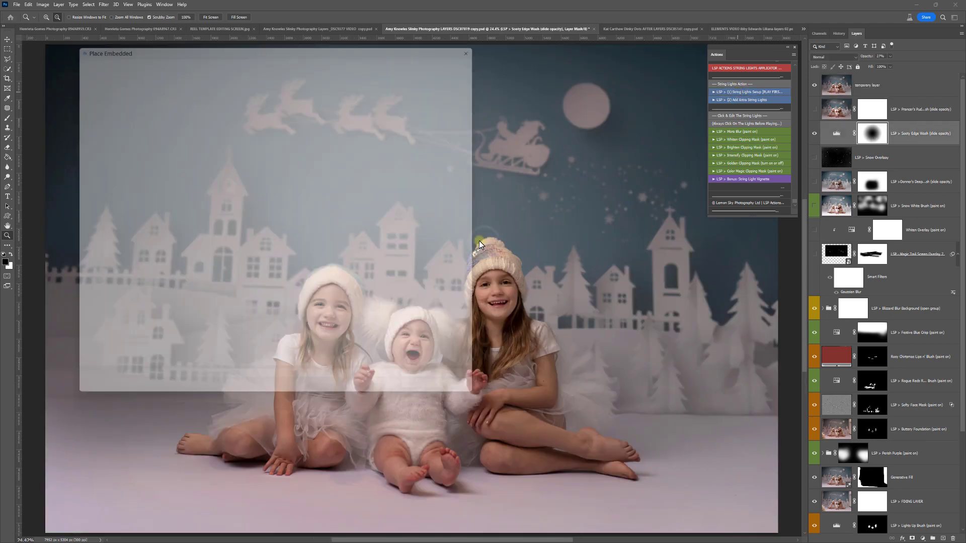
scroll(383, 227, down, 2)
scroll(382, 227, down, 2)
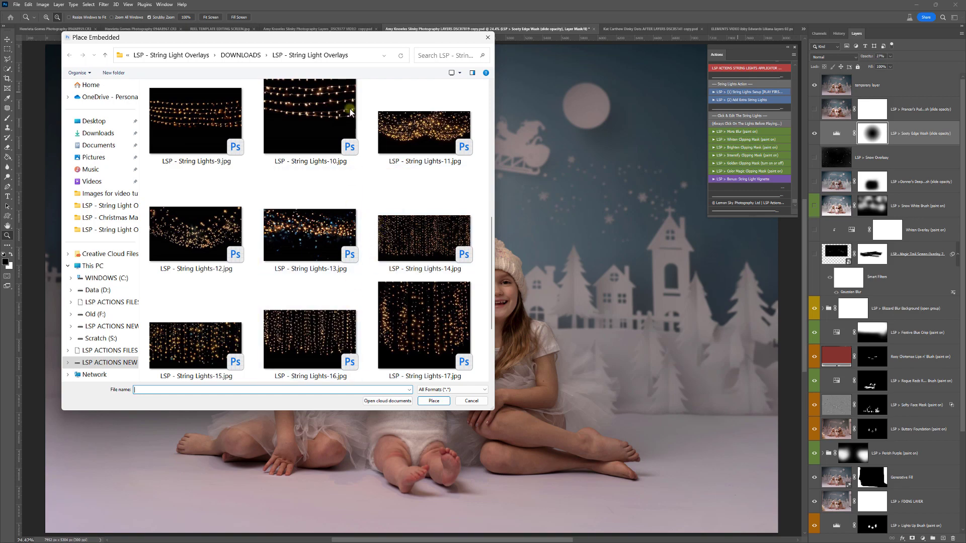
drag(352, 38, 361, 91)
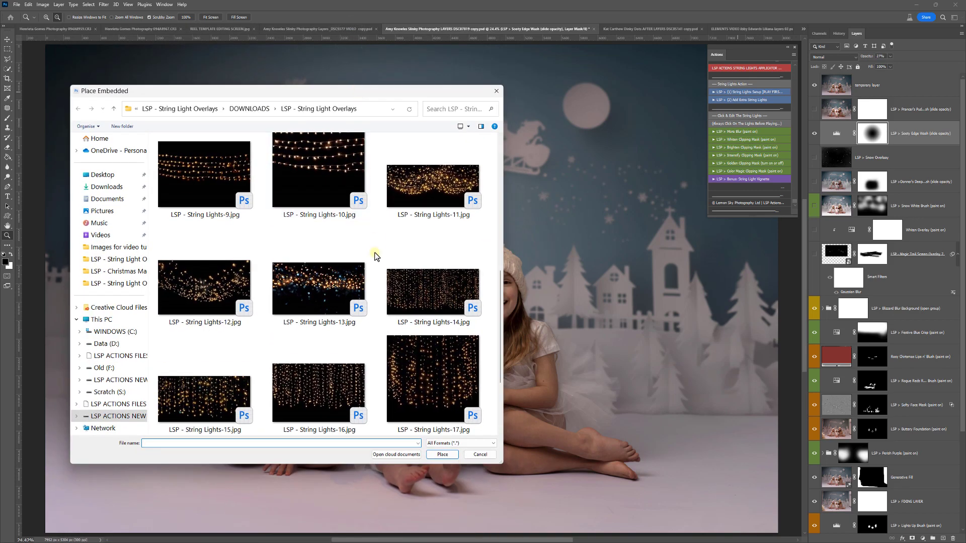
scroll(375, 255, up, 7)
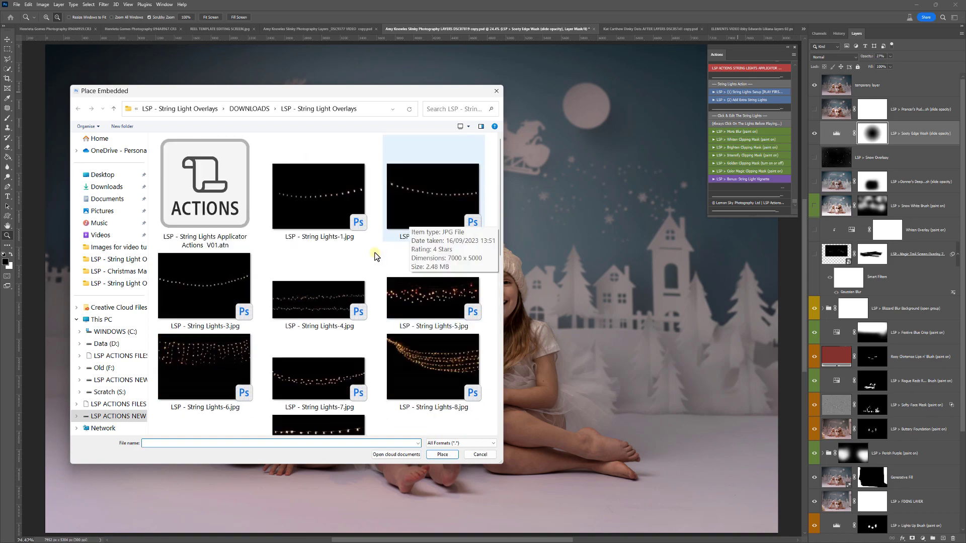
scroll(413, 308, down, 3)
double_click(433, 331)
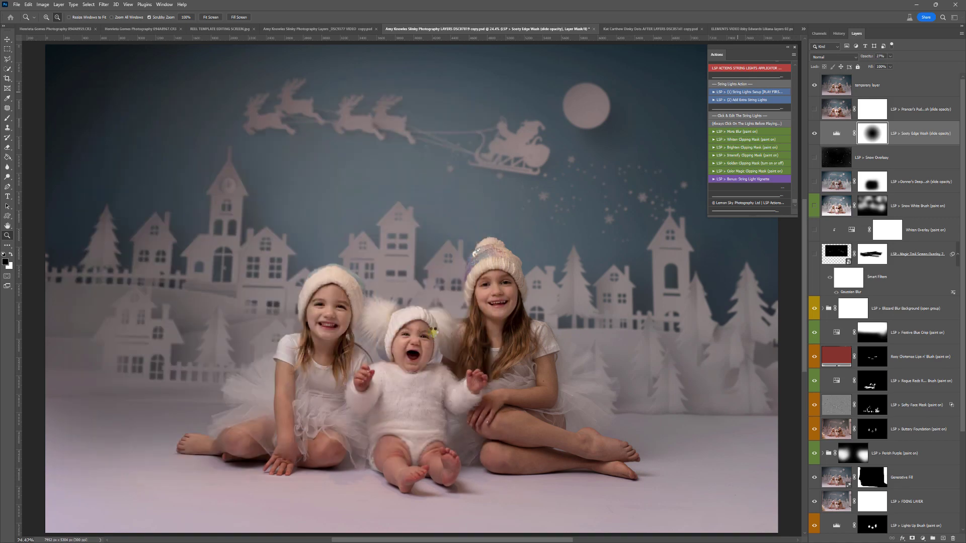
- Enlarge the string lights overlay to span the upper backdrop, commit the placement and finish the setup action
drag(448, 295, 451, 111)
drag(415, 161, 444, 398)
drag(431, 300, 430, 268)
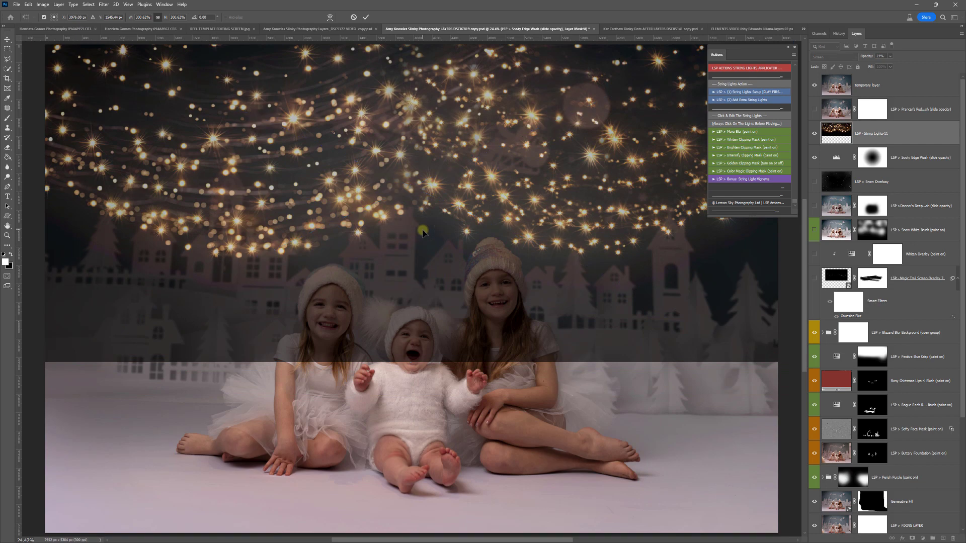
key(Return)
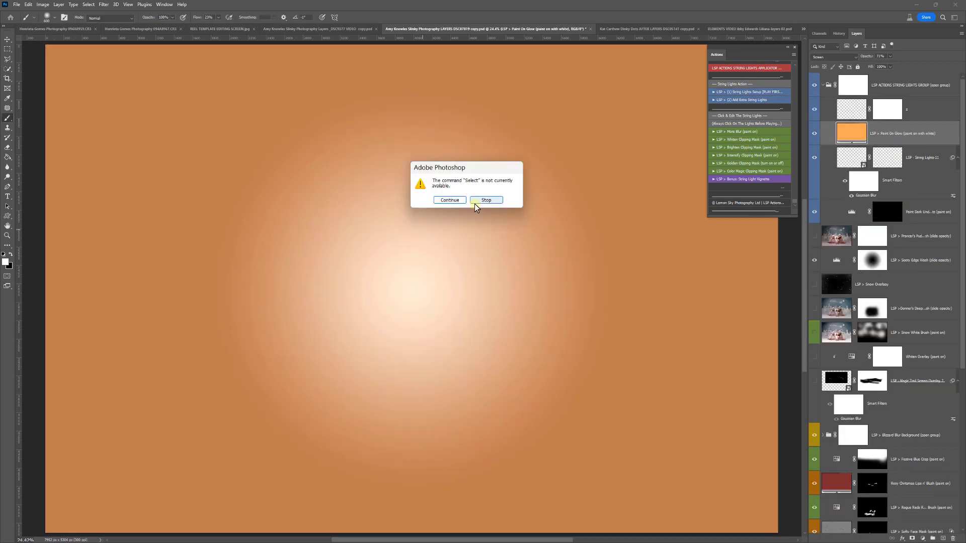
click(475, 204)
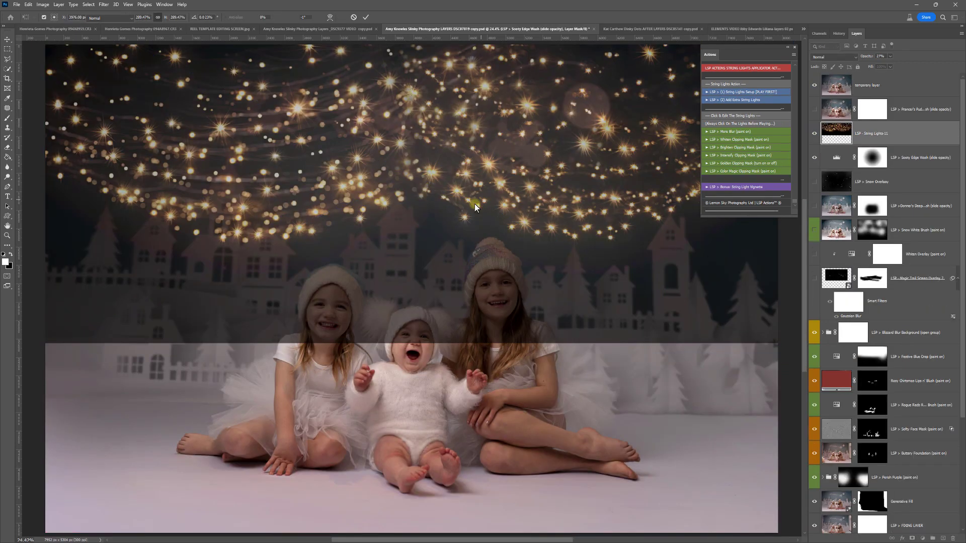
key(Return)
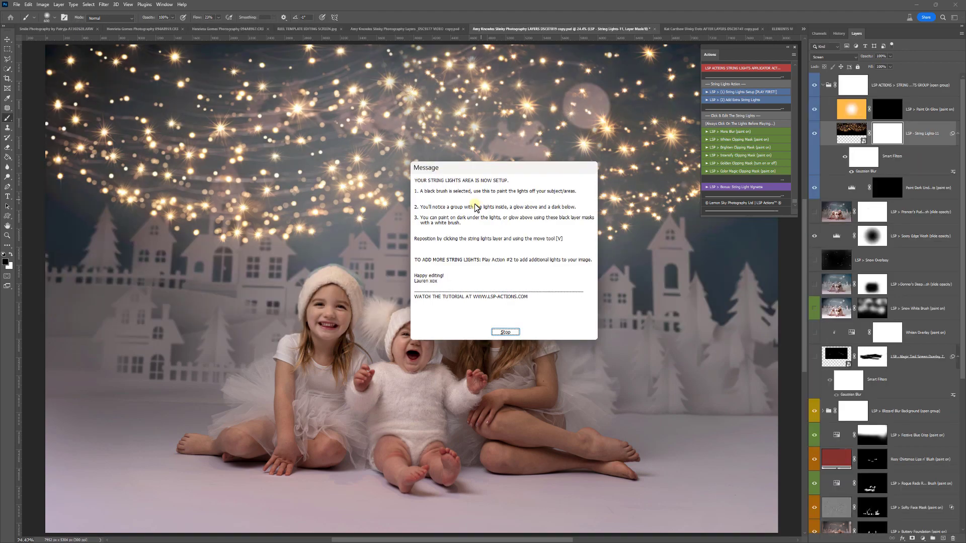
click(506, 333)
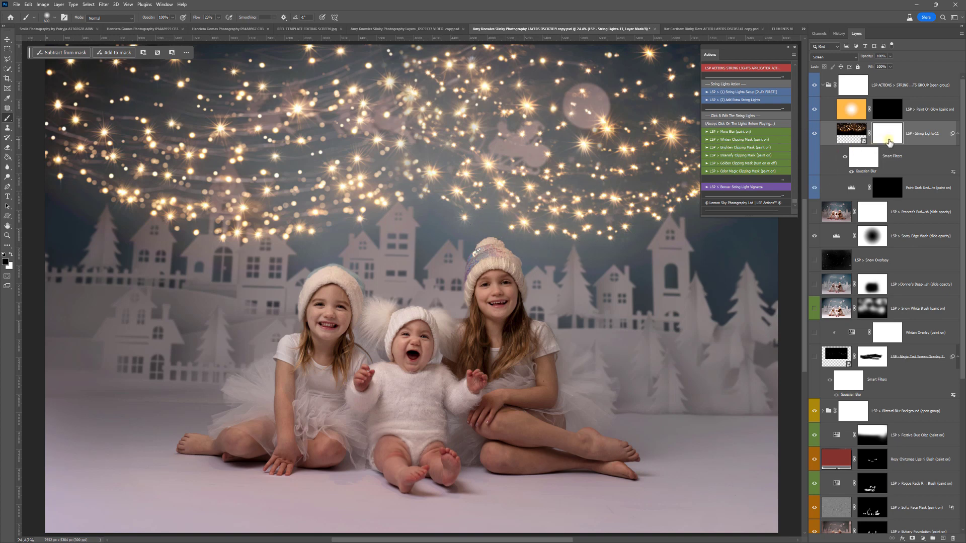
- Paint black on the String Lights-11 mask over the eldest girl's hat and face
click(512, 287)
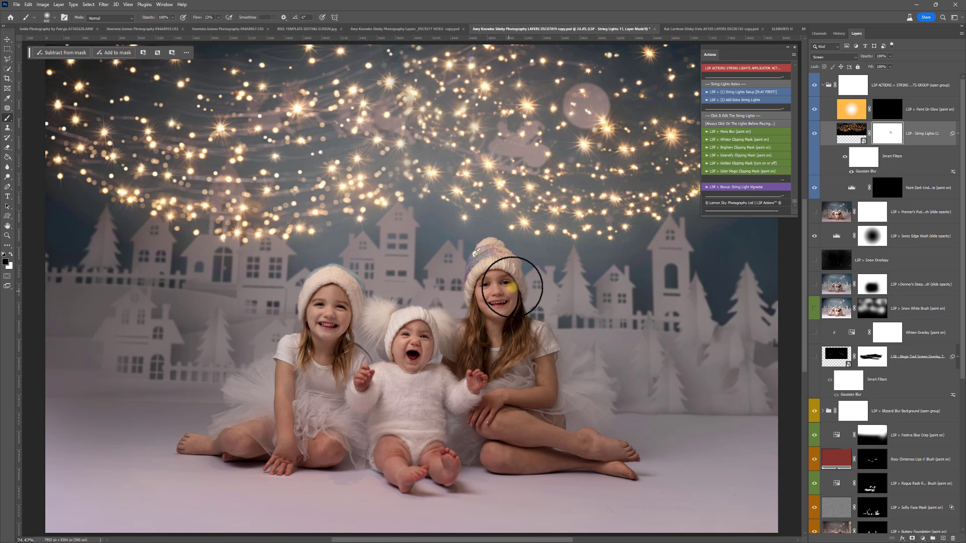
click(623, 320)
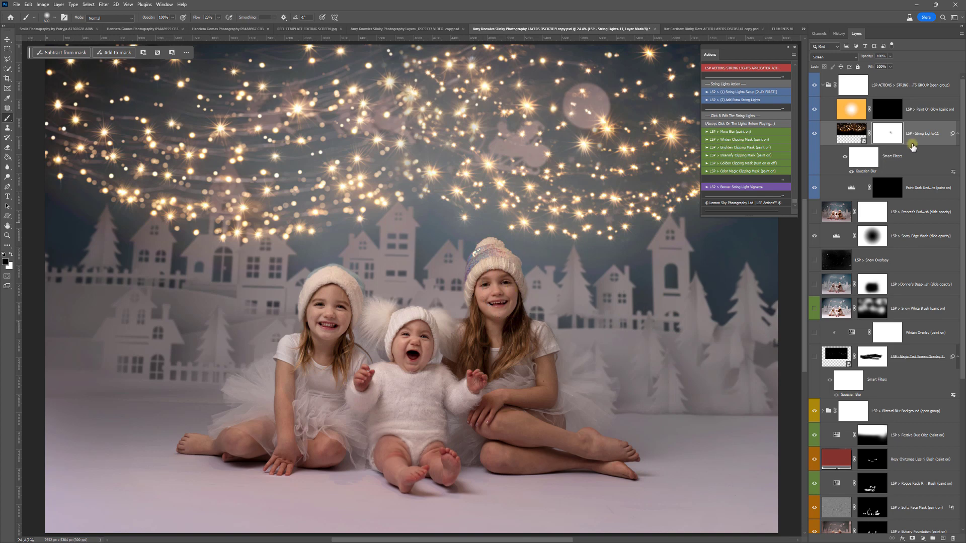
- Paint white with a very large soft brush on the Paint Dark Under Lights mask across the lit upper backdrop
click(888, 189)
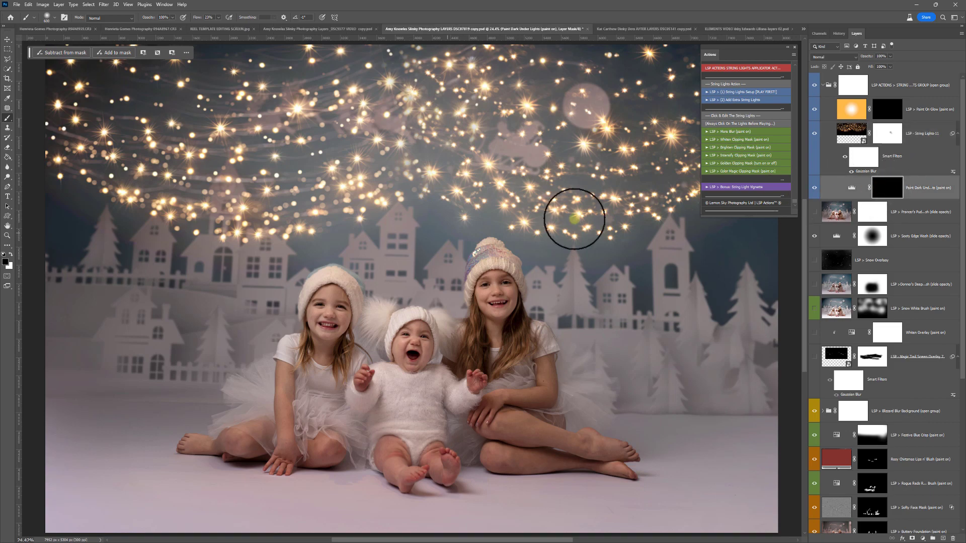
key(z)
click(446, 233)
key(b)
right_click(447, 231)
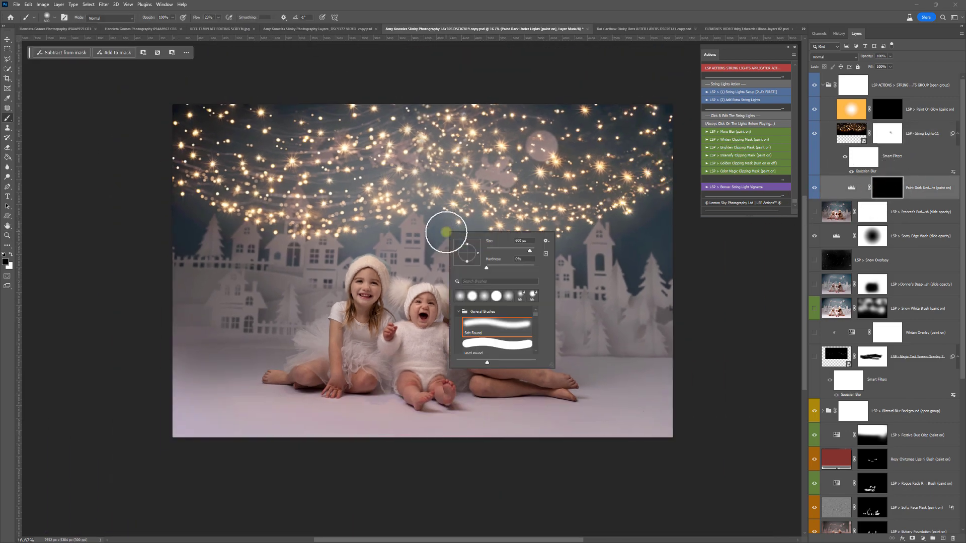
click(881, 188)
key(x)
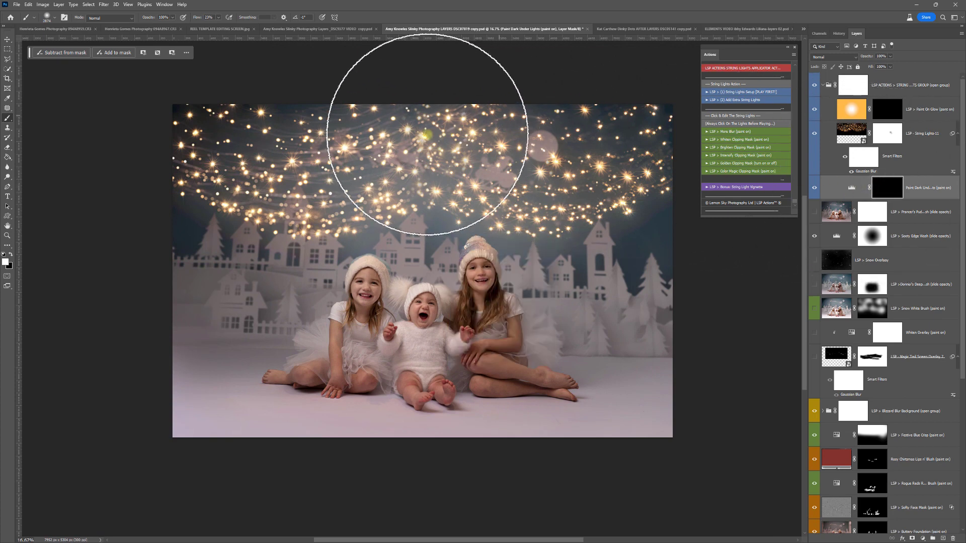
mouse_move(424, 146)
mouse_down()
mouse_move(304, 180)
mouse_move(435, 179)
mouse_move(526, 192)
mouse_move(435, 183)
mouse_move(400, 198)
mouse_move(321, 199)
mouse_move(513, 179)
mouse_move(600, 195)
mouse_move(423, 133)
mouse_move(330, 208)
mouse_move(318, 195)
mouse_move(264, 222)
mouse_move(274, 252)
mouse_move(249, 262)
mouse_move(612, 264)
mouse_move(424, 203)
mouse_move(578, 326)
mouse_move(534, 362)
mouse_move(435, 409)
mouse_move(238, 358)
mouse_move(253, 310)
mouse_move(337, 206)
mouse_move(668, 185)
mouse_up()
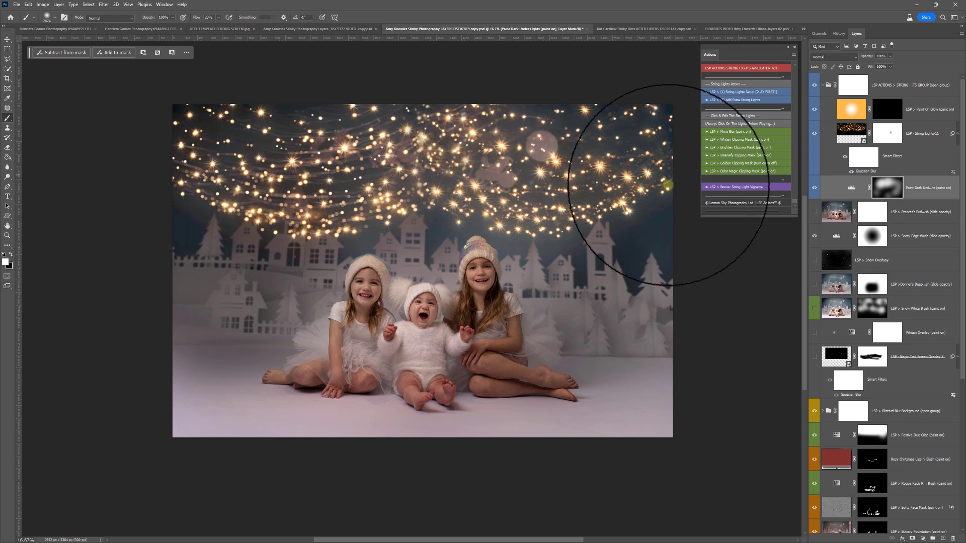
- Apply the Bonus String Light Vignette action and paint black on its mask around the moon area
click(746, 188)
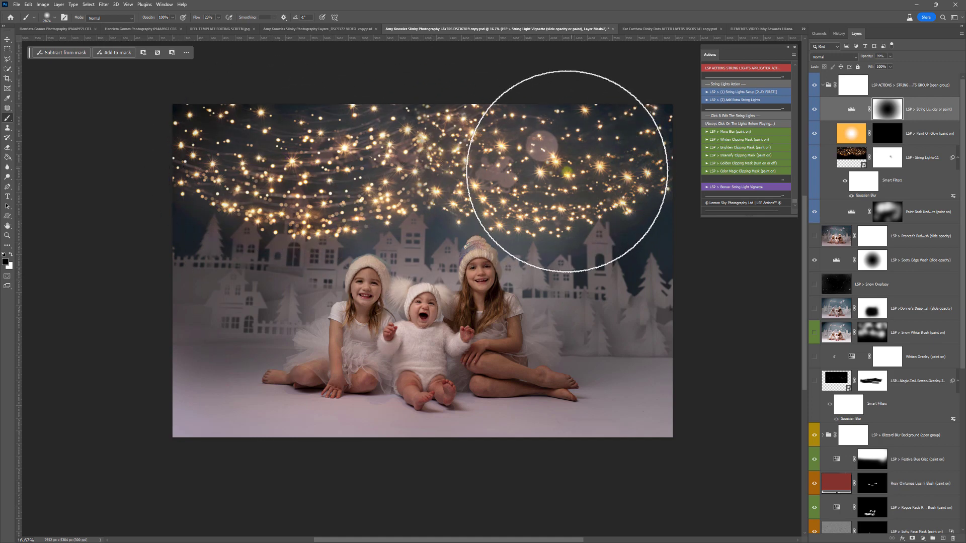
drag(562, 156, 598, 172)
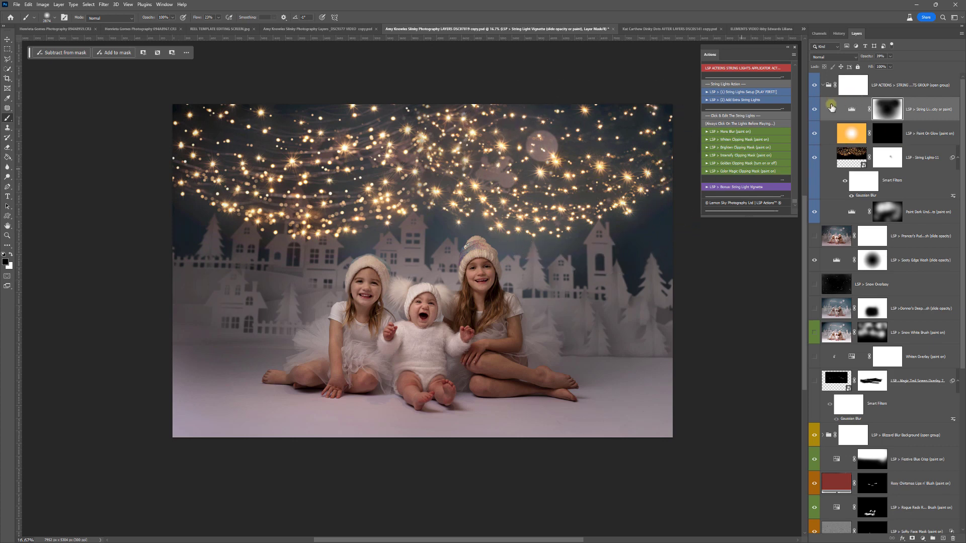
- Paint white on the Paint On Glow mask over the left lights and around the moon
click(887, 134)
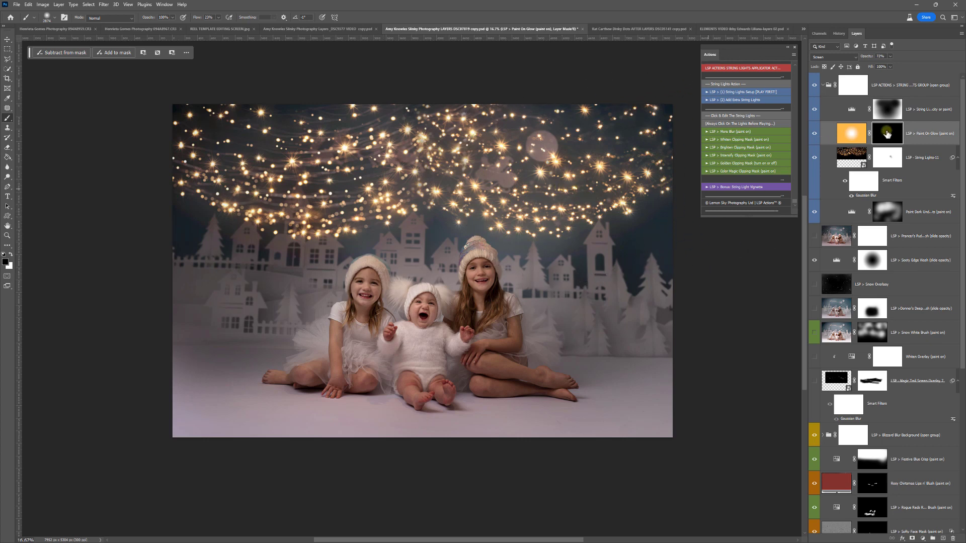
key(x)
click(339, 212)
drag(536, 157, 551, 131)
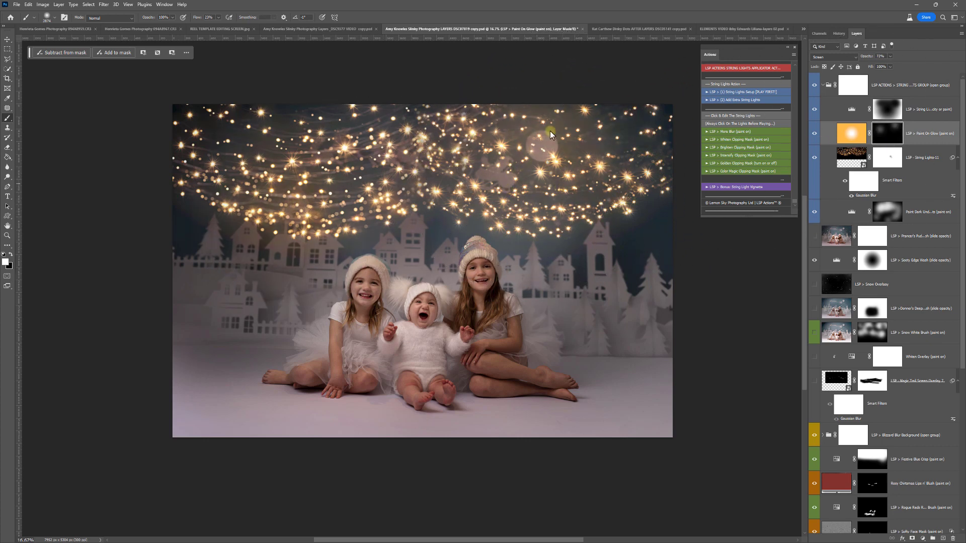
- Collapse the string lights group and toggle its visibility to compare the photo with and without the lights
click(827, 88)
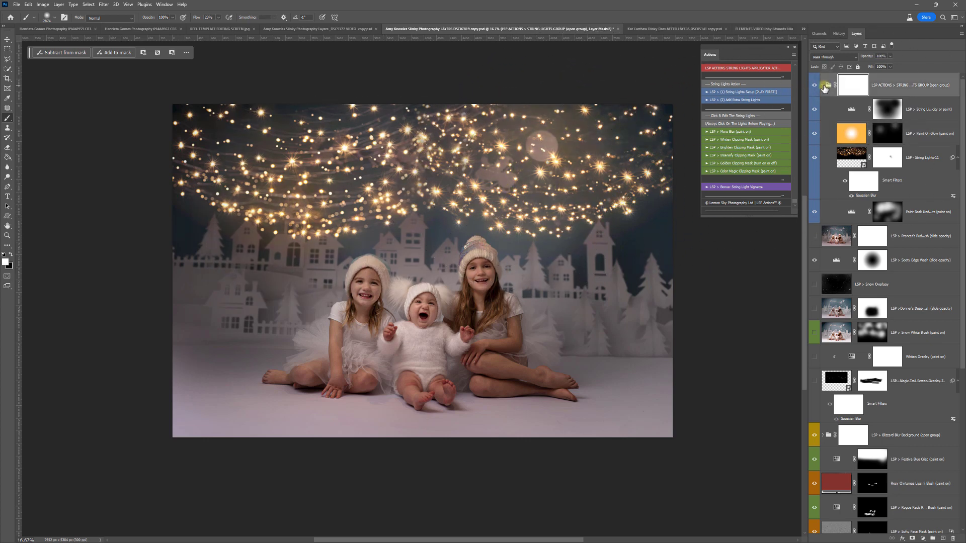
click(823, 86)
click(815, 85)
click(815, 85)
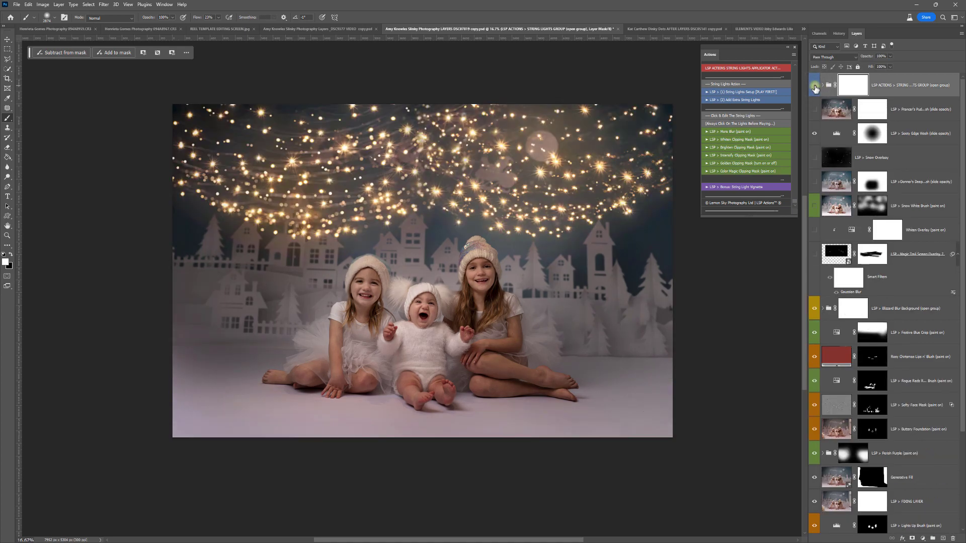
click(816, 85)
click(815, 86)
click(815, 85)
click(816, 86)
click(816, 85)
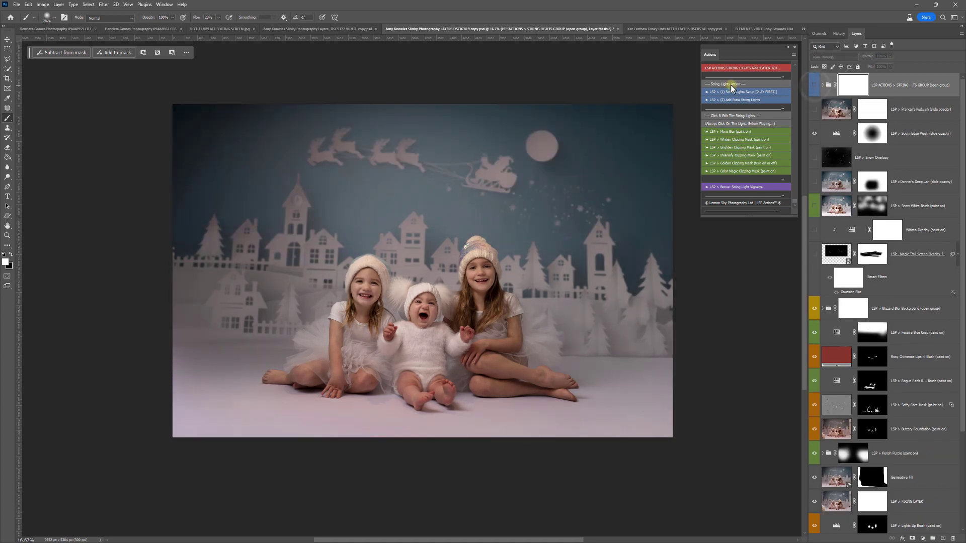
- Switch to the photo of two girls in tartan dresses, run the String Lights Setup action and place LSP - String Lights-19.jpg
click(664, 30)
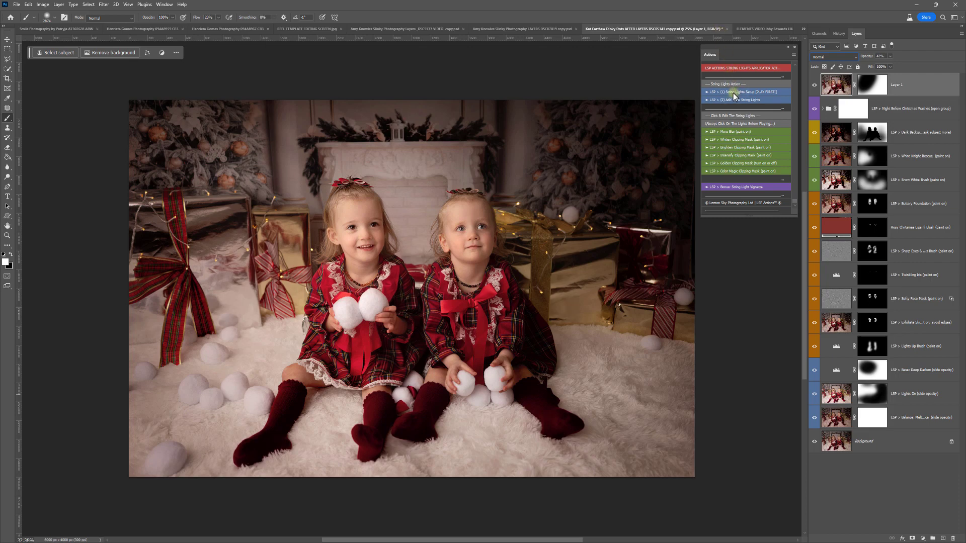
click(733, 93)
click(479, 242)
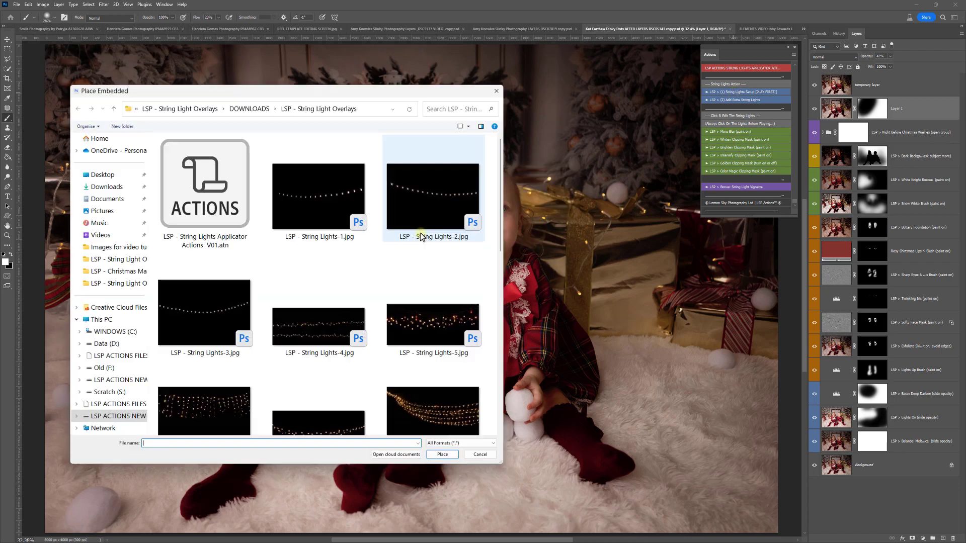
scroll(421, 237, down, 1)
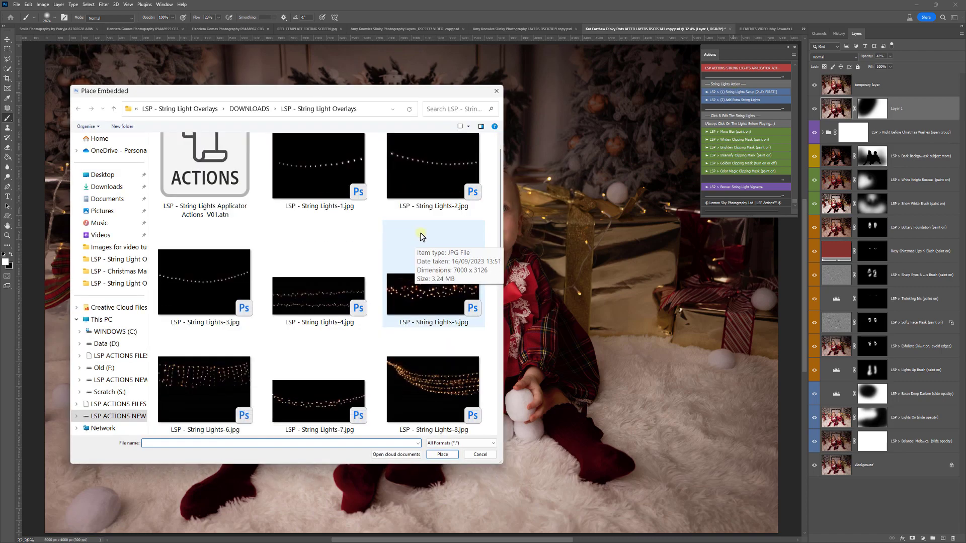
scroll(421, 237, down, 8)
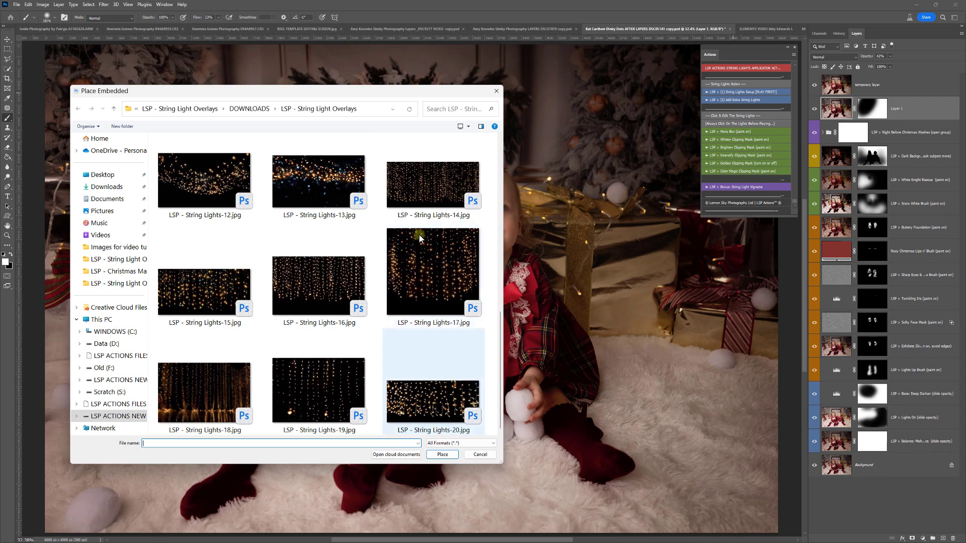
double_click(313, 382)
- Scale and position the hanging lights across the fireplace backdrop, commit the placement and finish the setup action
drag(416, 378, 402, 419)
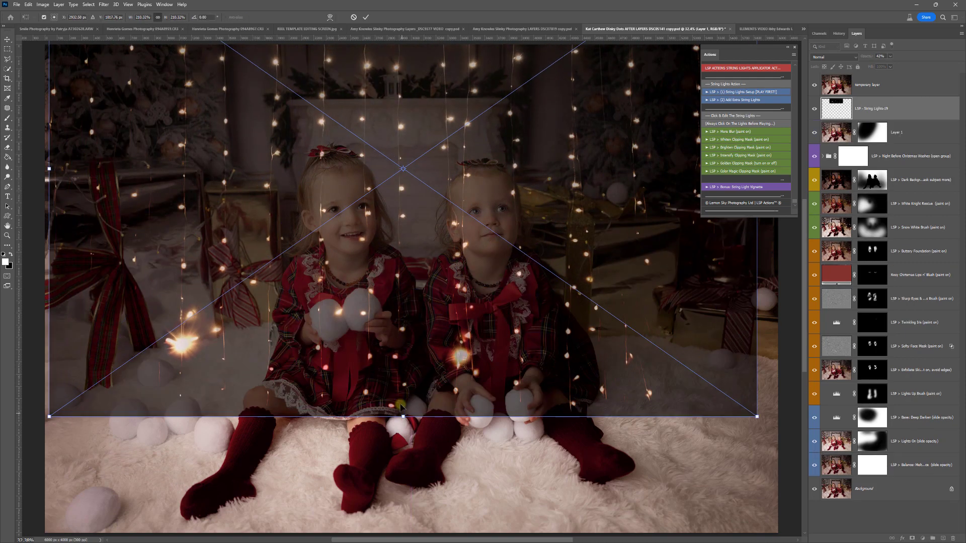
drag(392, 364, 379, 236)
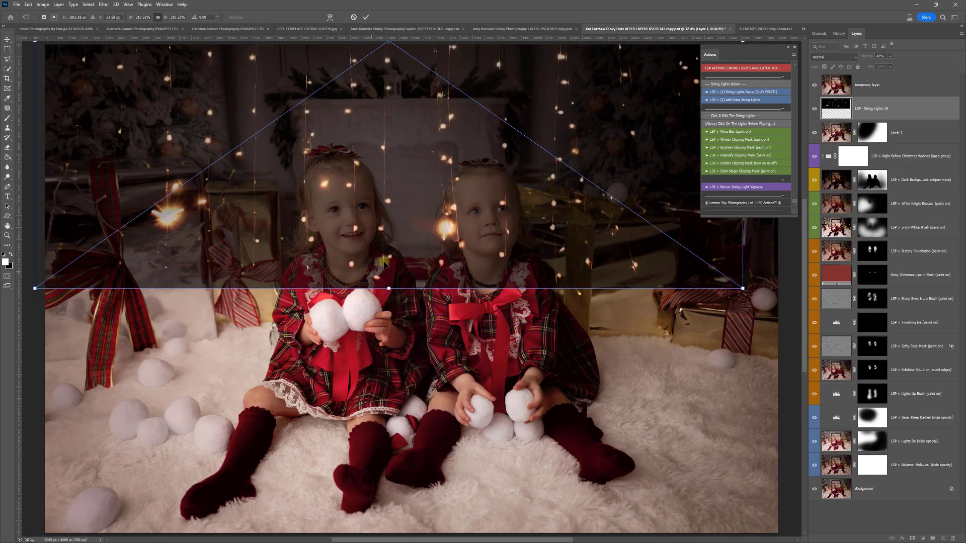
drag(388, 288, 386, 221)
drag(380, 176, 378, 186)
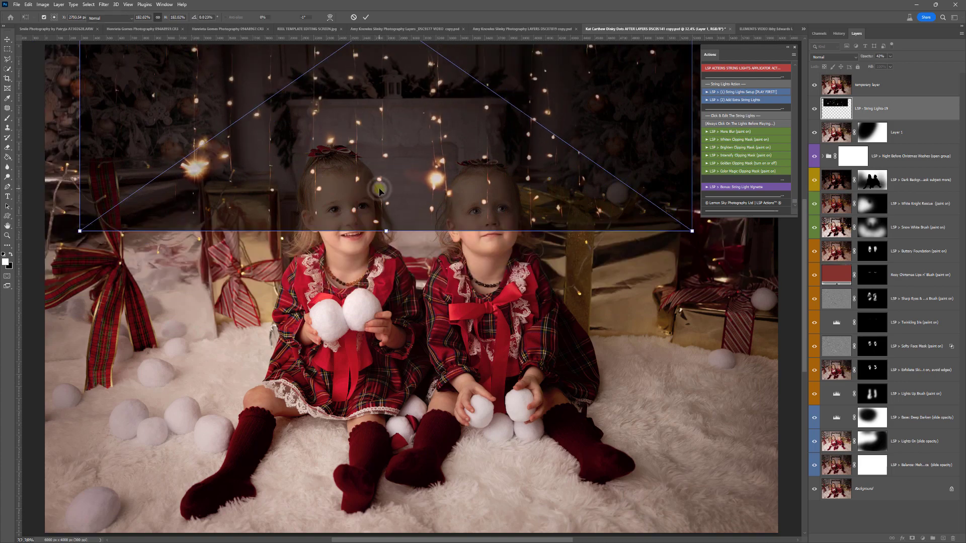
double_click(380, 190)
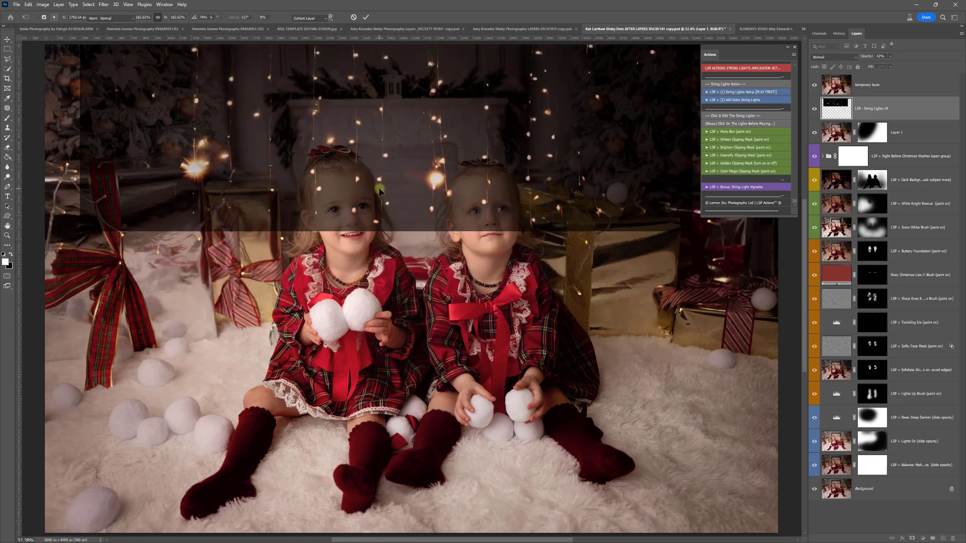
click(505, 332)
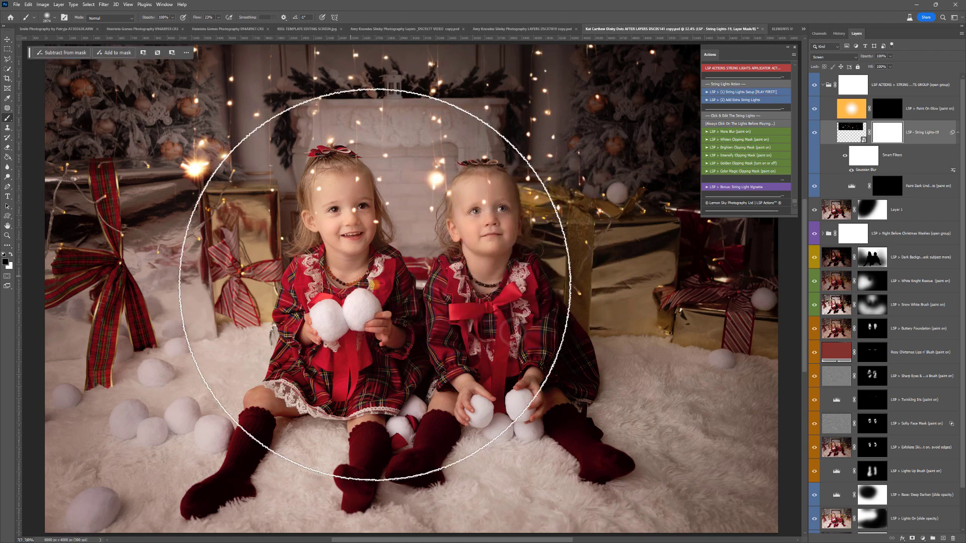
- Paint black with a smaller brush on the string lights mask to remove the lights from both girls' faces and dresses
right_click(351, 274)
drag(432, 291, 418, 290)
key(Return)
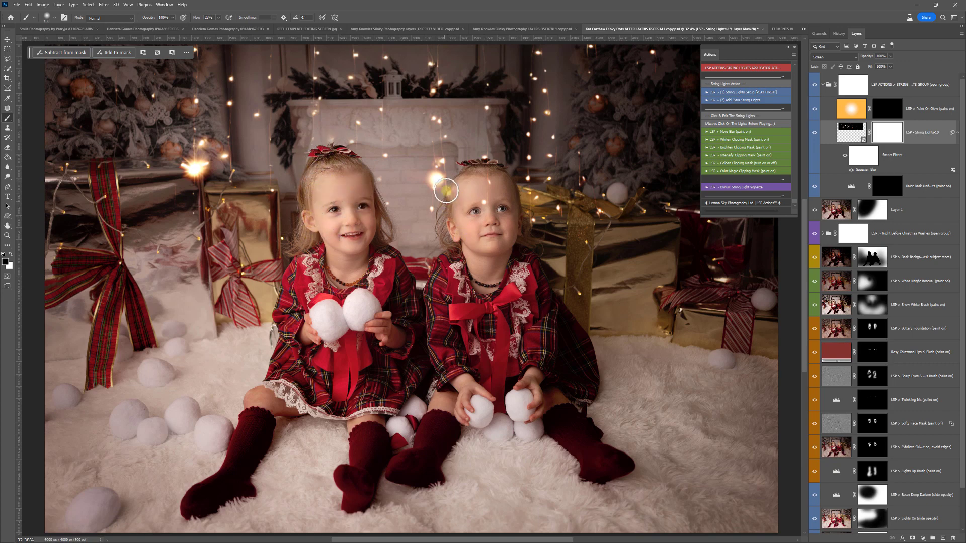
mouse_move(485, 158)
mouse_down()
mouse_move(497, 216)
mouse_move(482, 215)
mouse_move(490, 192)
mouse_up()
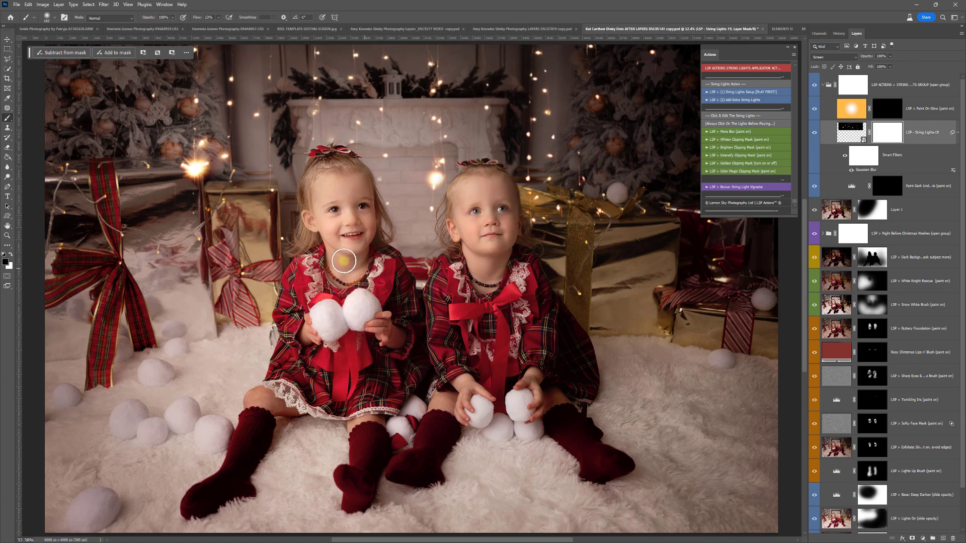
mouse_move(347, 225)
mouse_down()
mouse_move(340, 267)
mouse_move(443, 262)
mouse_up()
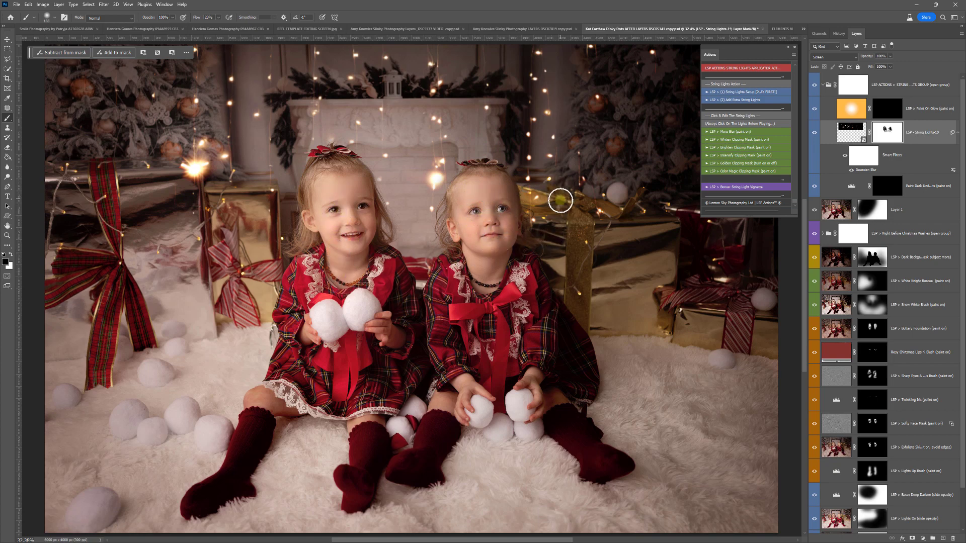
- Paint black on the string lights mask to erase stray lights over the gold presents and the Christmas trees
mouse_move(521, 178)
mouse_down()
mouse_move(519, 197)
mouse_move(544, 181)
mouse_move(558, 187)
mouse_move(551, 203)
mouse_move(560, 213)
mouse_move(613, 187)
mouse_move(632, 194)
mouse_move(600, 193)
mouse_up()
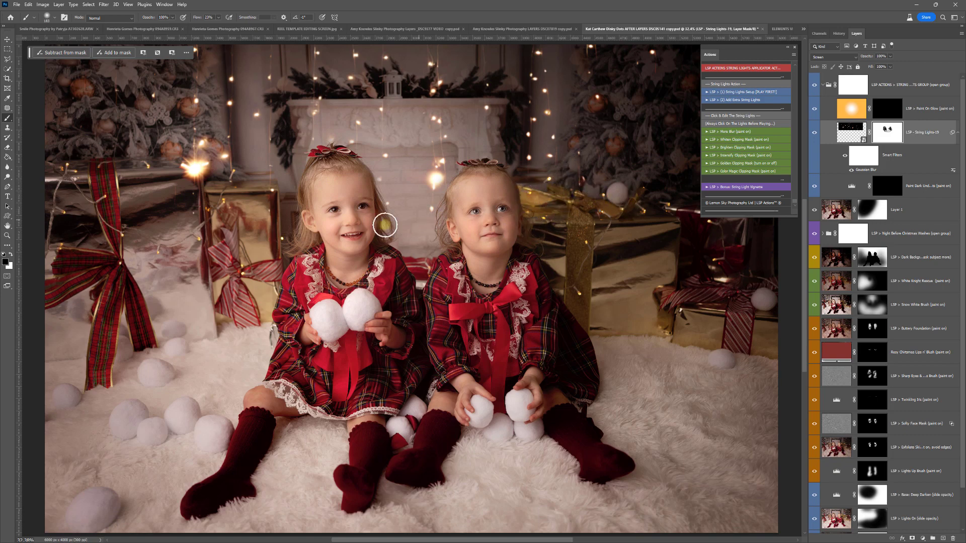
mouse_move(296, 196)
mouse_down()
mouse_move(189, 190)
mouse_move(193, 168)
mouse_move(203, 175)
mouse_up()
right_click(191, 191)
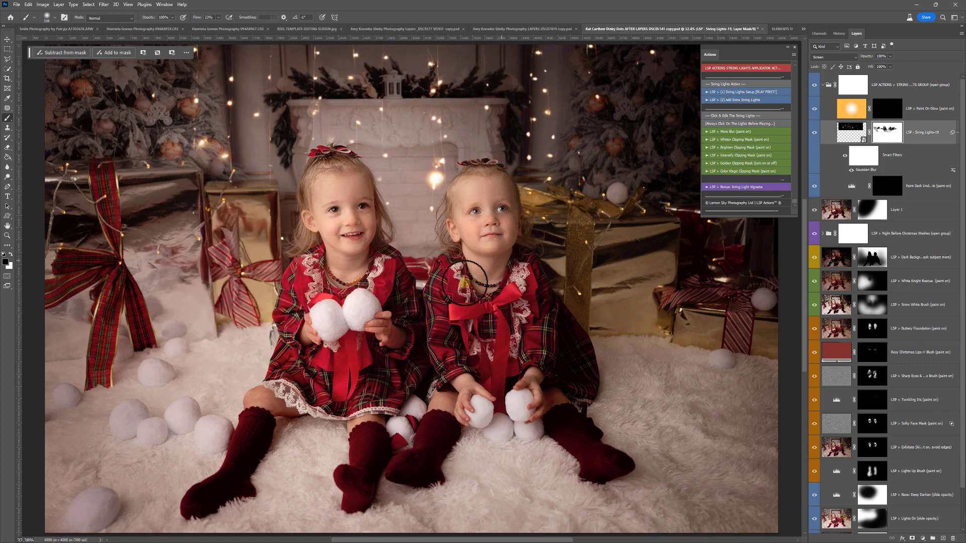
scroll(518, 233, up, 1)
click(661, 95)
mouse_move(658, 45)
mouse_down()
mouse_move(629, 48)
mouse_move(649, 118)
mouse_move(645, 39)
mouse_move(646, 59)
mouse_up()
- Paint white with a large soft brush on the Paint Dark Under Lights mask to darken the trees and fireplace backdrop
click(881, 188)
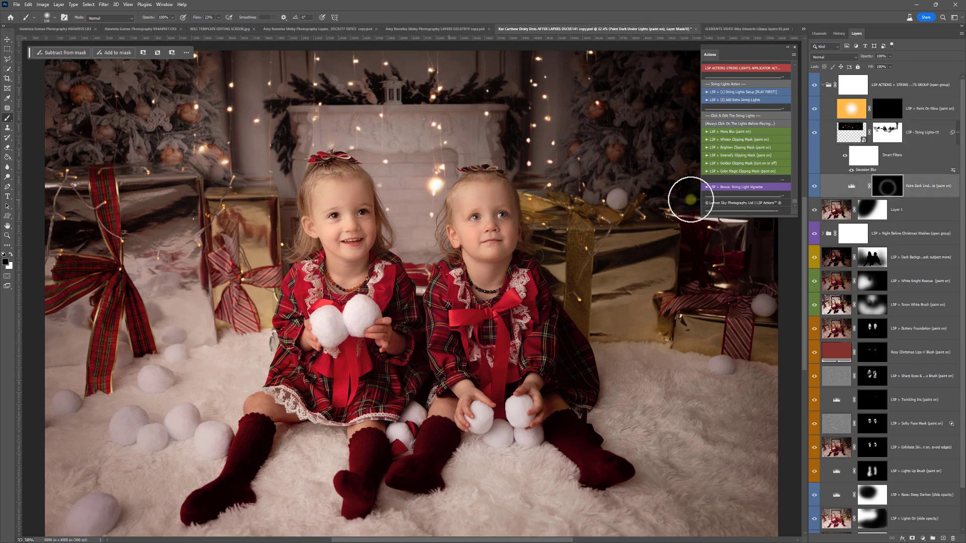
right_click(428, 224)
click(509, 239)
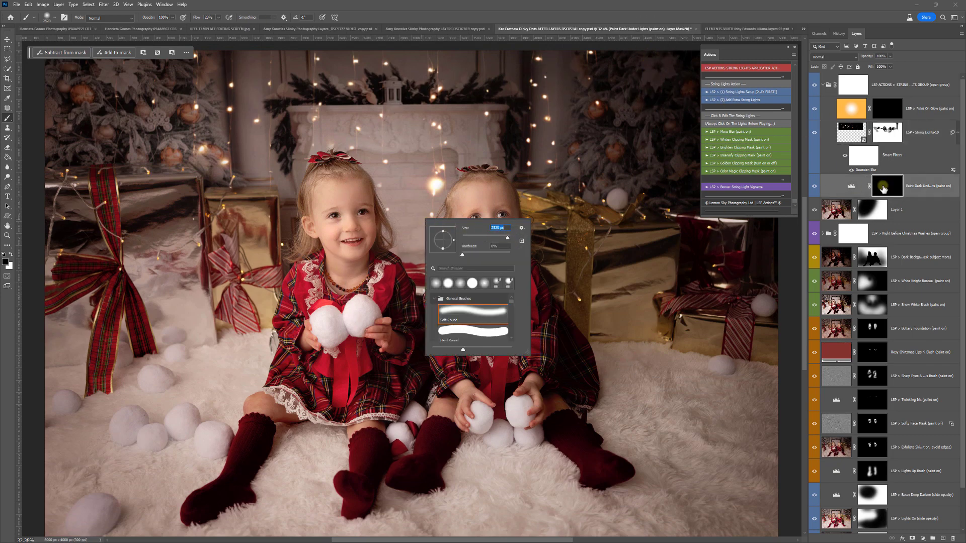
click(882, 187)
key(x)
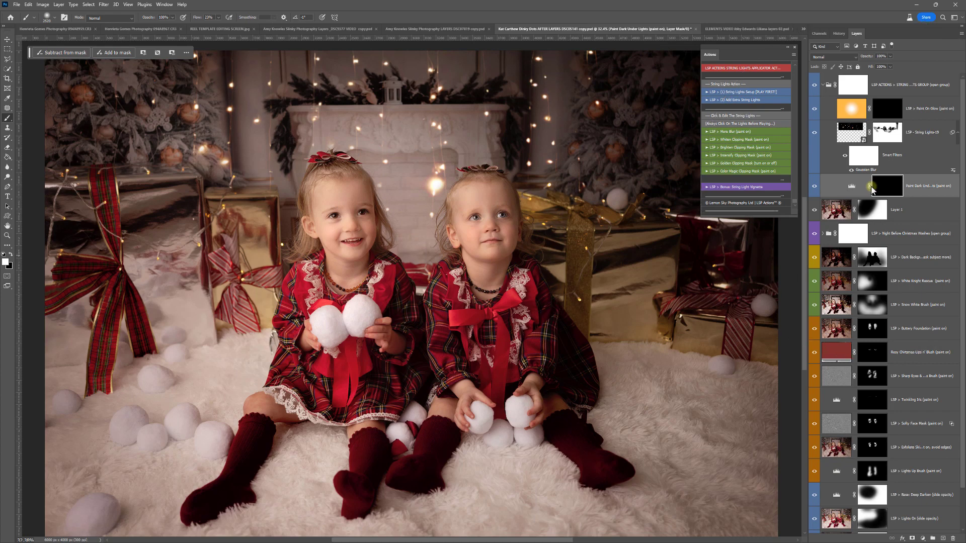
key(bracketleft)
key(bracketleft)
key(bracketleft)
key(bracketleft)
key(bracketleft)
key(bracketleft)
key(bracketleft)
key(bracketleft)
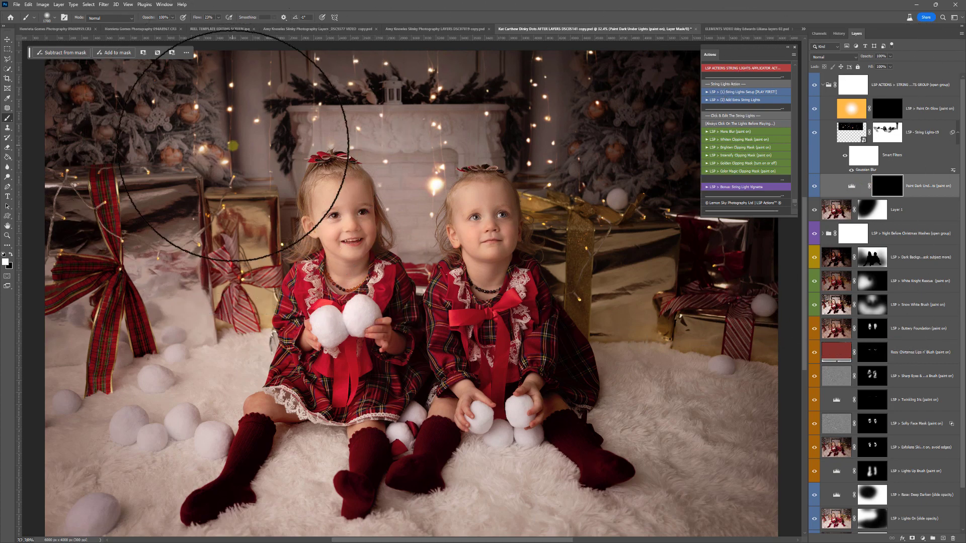
key(bracketright)
key(bracketright)
click(219, 136)
click(180, 126)
mouse_move(147, 157)
mouse_down()
mouse_move(168, 202)
mouse_move(230, 203)
mouse_move(275, 108)
mouse_move(369, 104)
mouse_move(391, 132)
mouse_move(571, 124)
mouse_move(643, 152)
mouse_move(715, 246)
mouse_move(630, 220)
mouse_move(579, 191)
mouse_move(397, 176)
mouse_up()
key(bracketleft)
key(bracketleft)
key(bracketleft)
key(bracketleft)
key(bracketleft)
key(bracketleft)
key(bracketleft)
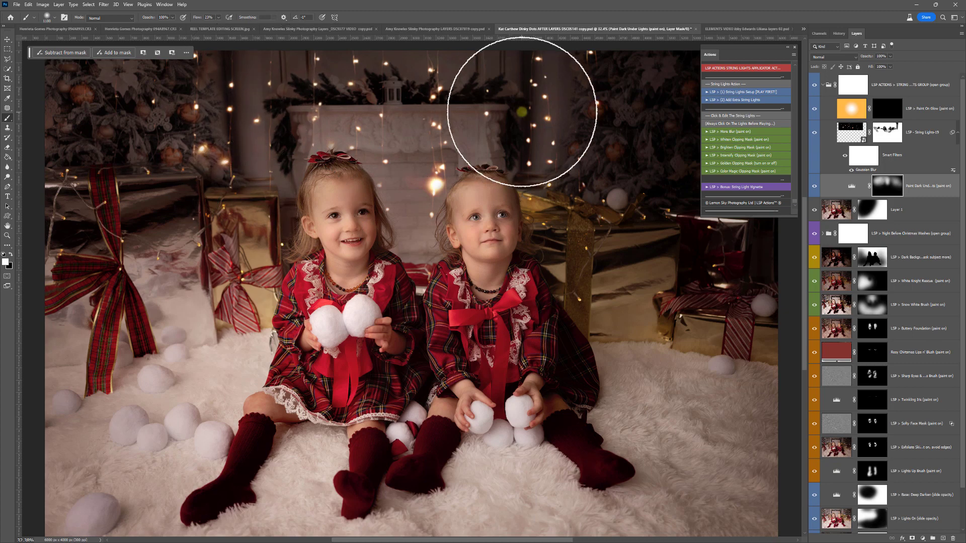
- Increase the radius of the Gaussian Blur smart filter on the string lights layer to soften the bulbs
double_click(863, 171)
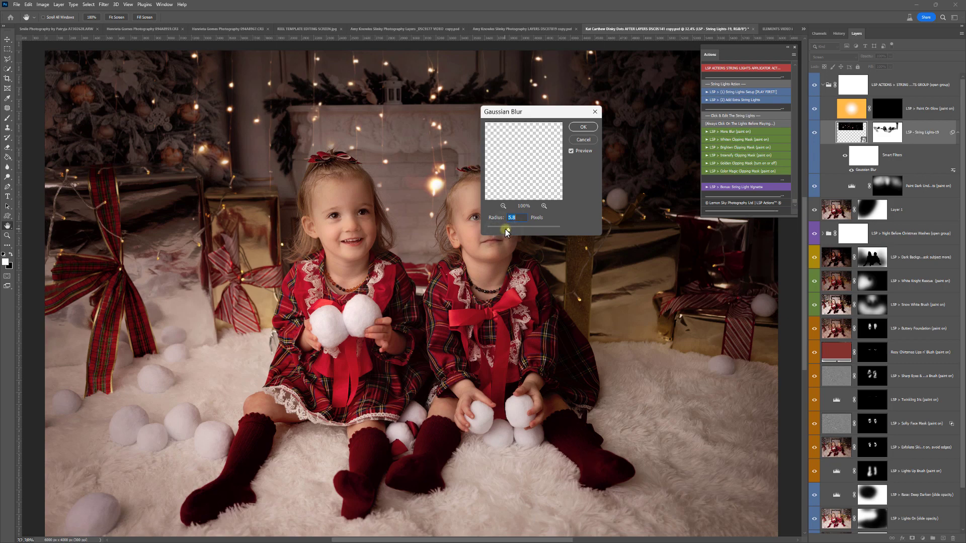
drag(509, 230, 507, 230)
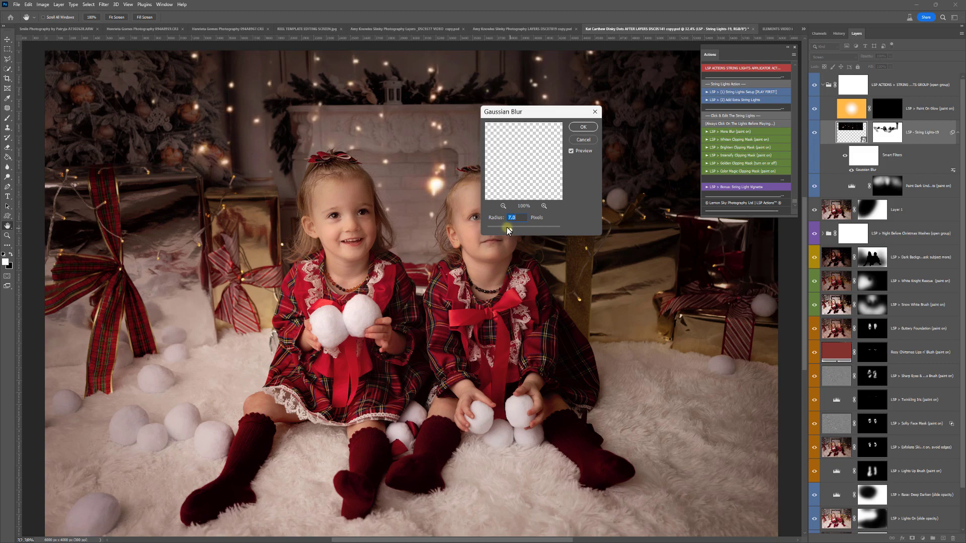
click(579, 127)
- Transform the string lights layer smaller, centre it over the fireplace with a slight rotation, and commit the transform
key(z)
alt+click(499, 198)
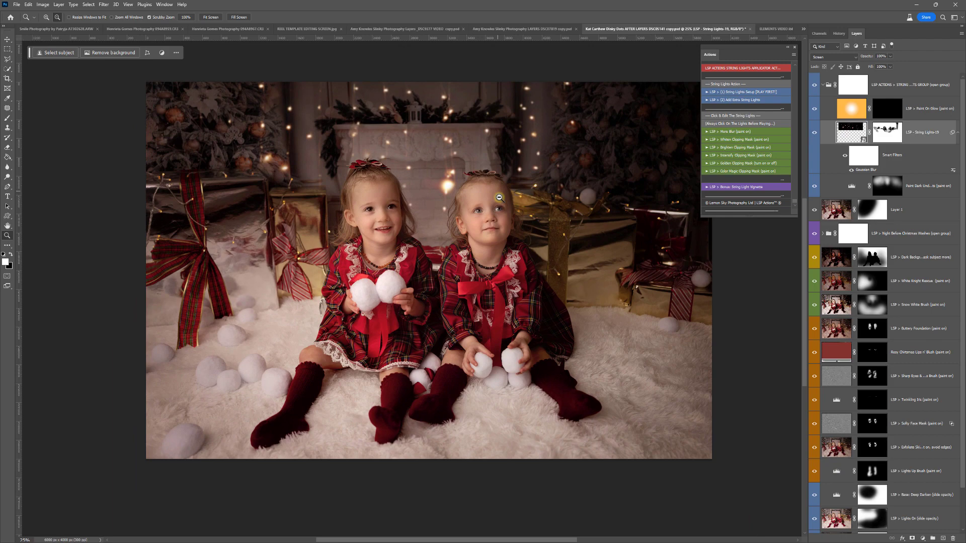
key(ctrl+t)
drag(491, 187, 473, 114)
drag(640, 107, 431, 105)
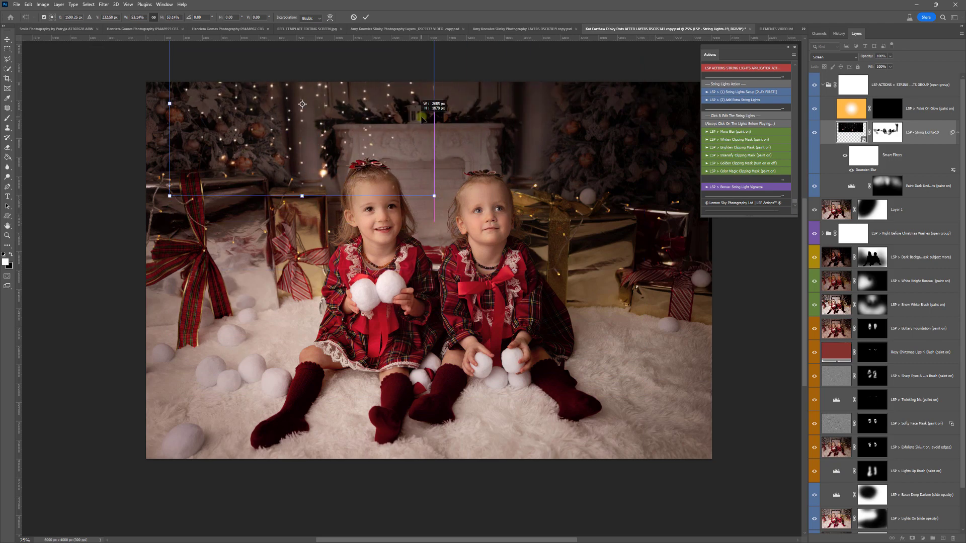
drag(380, 126, 501, 174)
mouse_move(499, 192)
mouse_down()
mouse_move(502, 176)
mouse_move(507, 183)
mouse_up()
drag(585, 142, 584, 145)
double_click(462, 168)
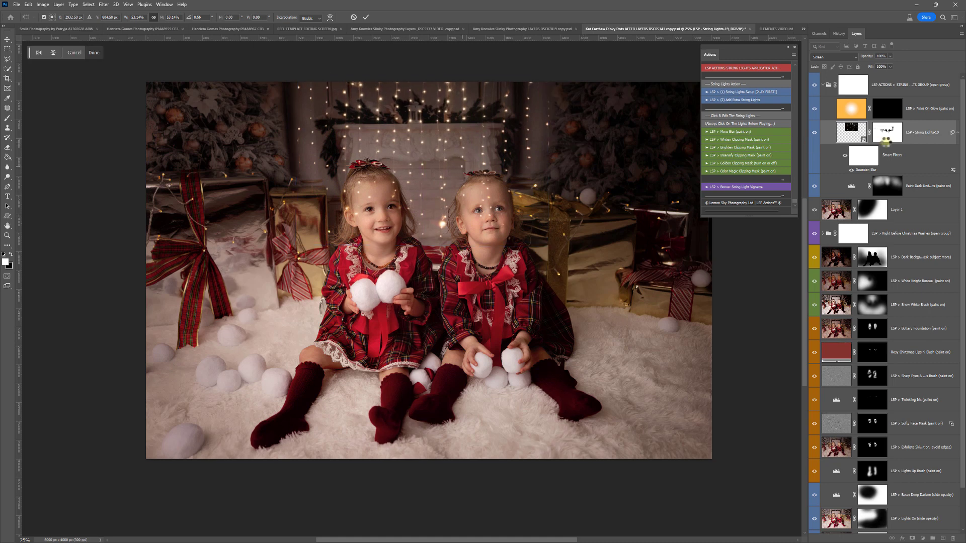
- Paint black on the string lights mask over the girls and the outer edges, keeping the lights around the fireplace
click(886, 140)
key(b)
click(492, 224)
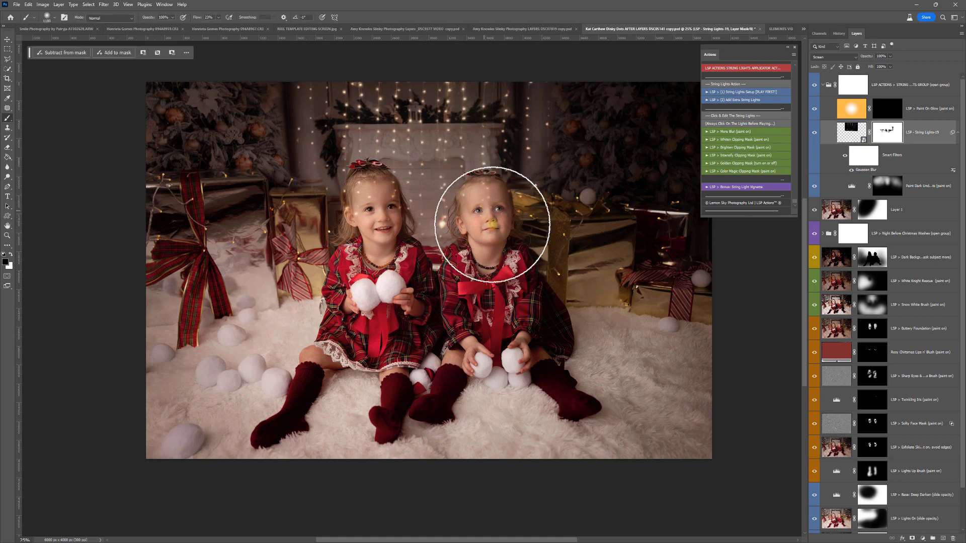
mouse_move(493, 224)
mouse_down()
mouse_move(418, 260)
mouse_move(361, 203)
mouse_move(347, 216)
mouse_move(254, 208)
mouse_move(252, 82)
mouse_up()
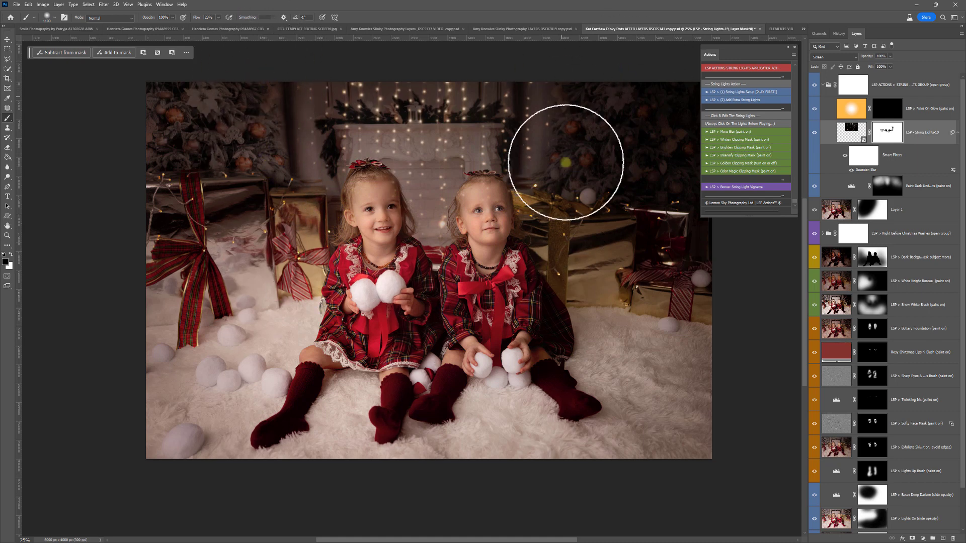
mouse_move(566, 162)
mouse_down()
mouse_move(587, 117)
mouse_move(407, 219)
mouse_move(379, 202)
mouse_move(381, 251)
mouse_move(478, 225)
mouse_move(599, 299)
mouse_move(567, 199)
mouse_up()
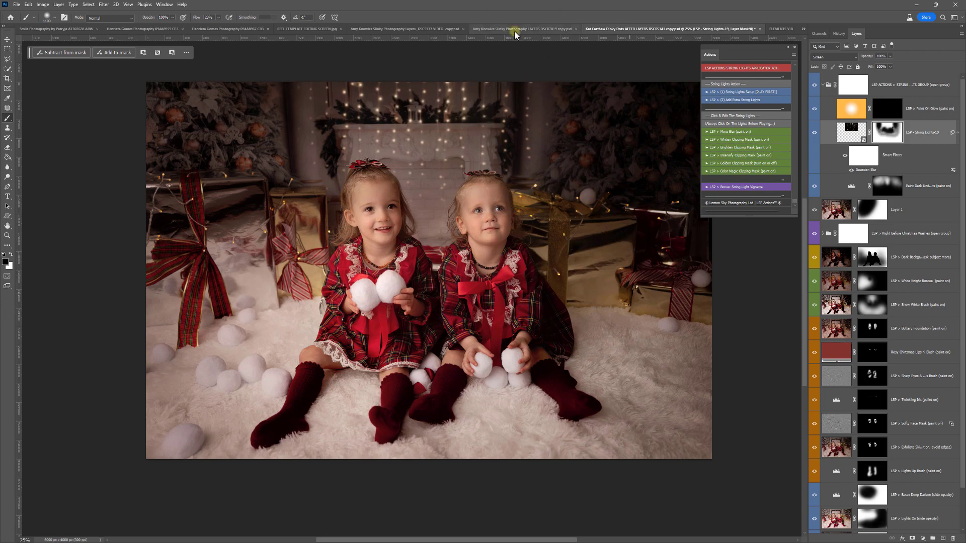
- Switch to the photo of the girl holding a teddy bear, run the String Lights Setup action and place LSP - String Lights-5.jpg
key(ctrl+Tab)
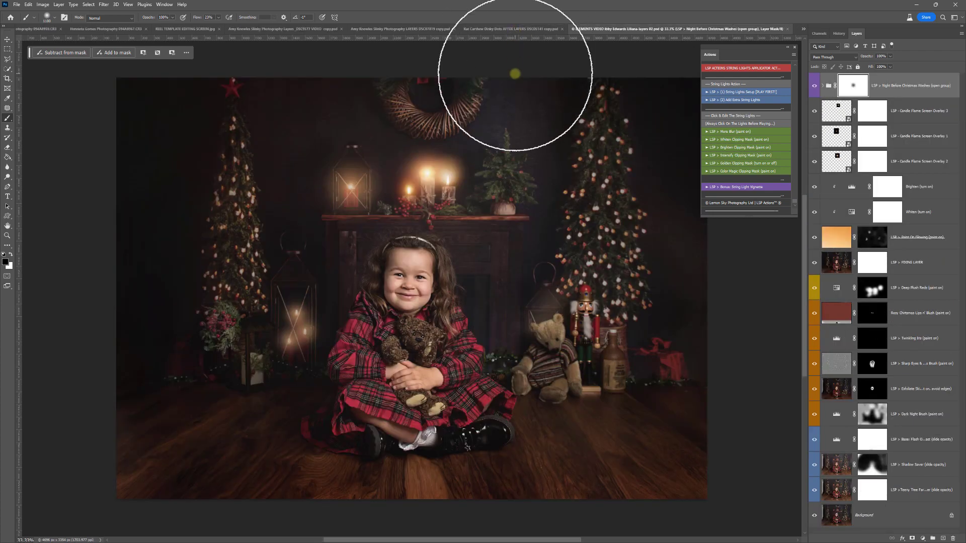
click(736, 93)
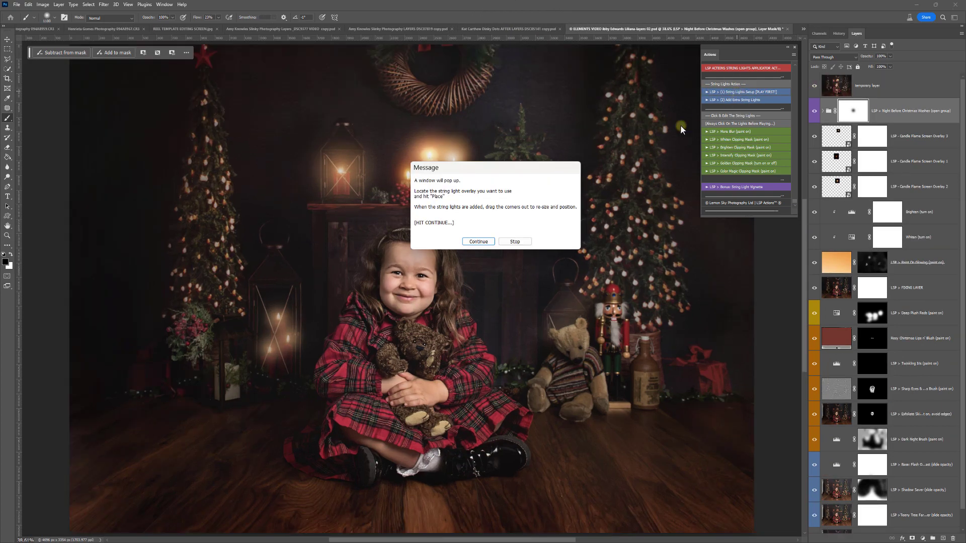
click(484, 244)
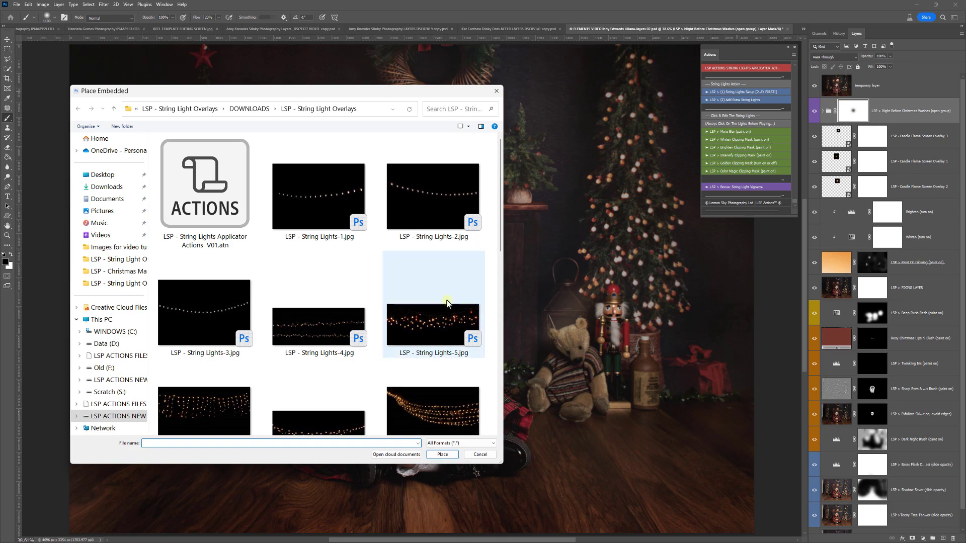
double_click(443, 200)
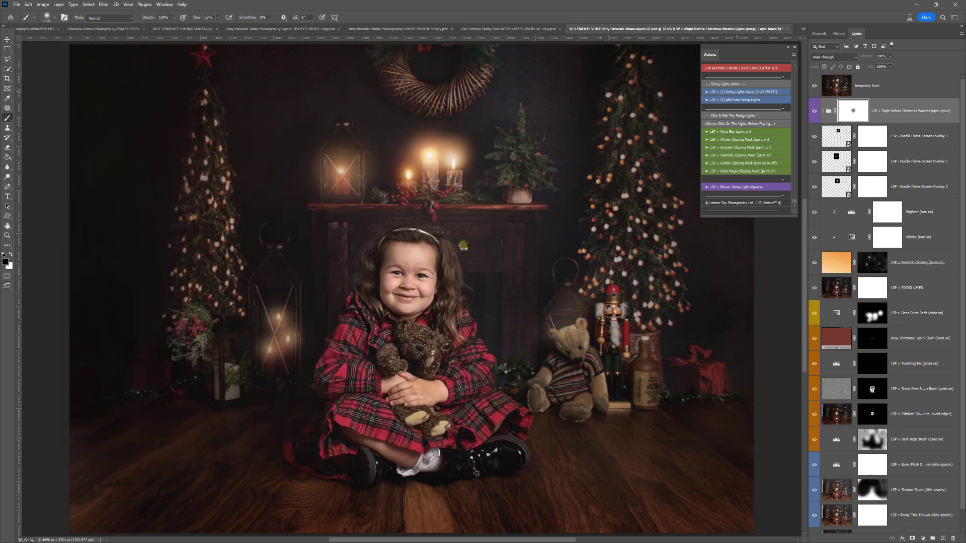
- Position the hanging bulbs across the upper part of the photo, commit the placement and finish the setup action
drag(505, 336, 514, 197)
double_click(515, 204)
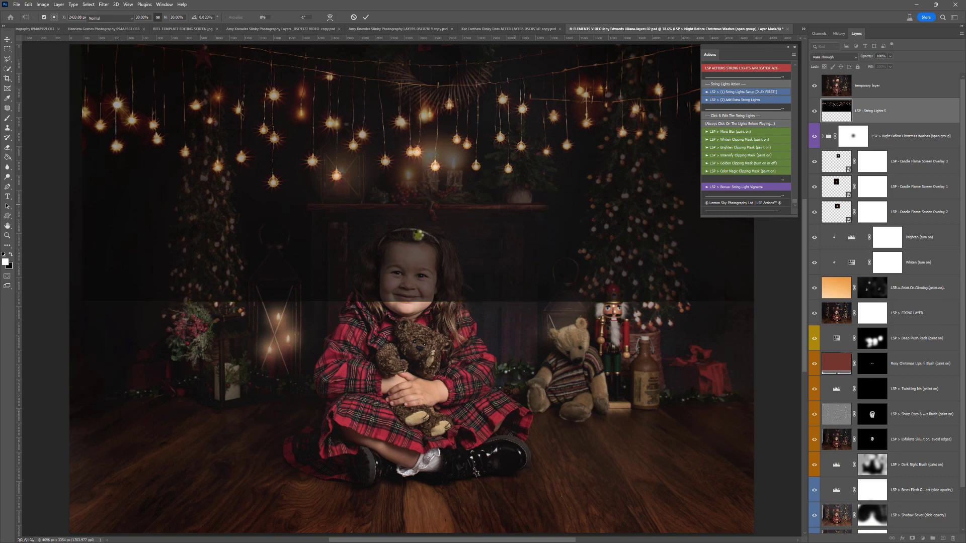
key(Return)
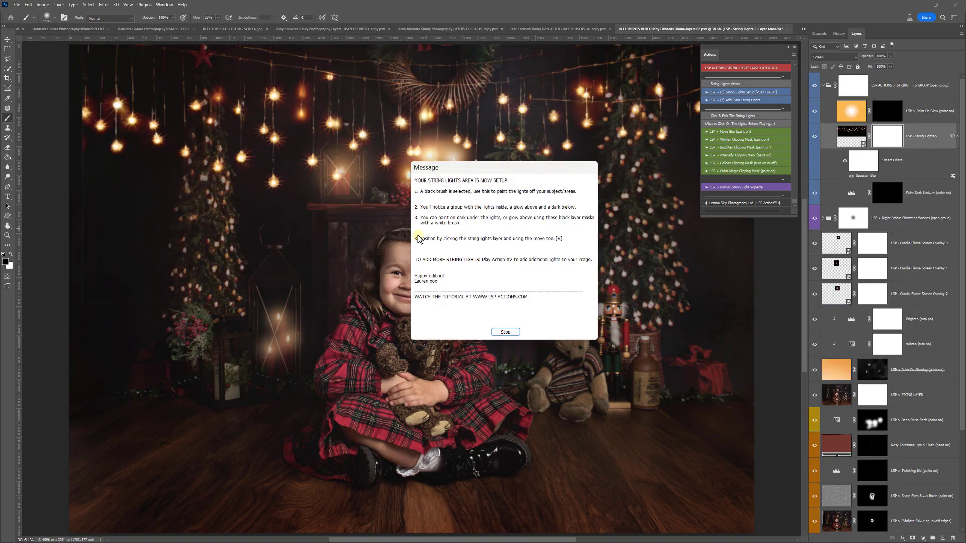
click(504, 333)
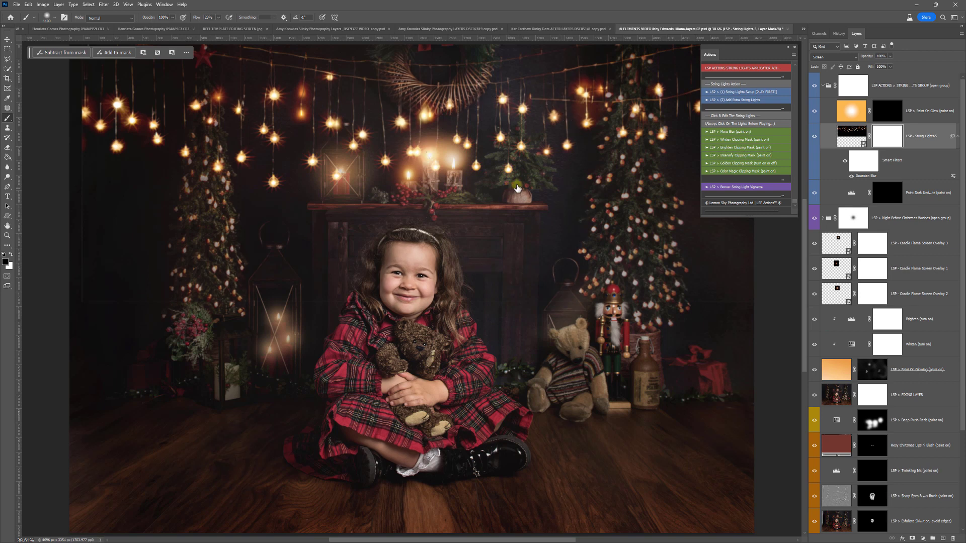
- Paint white on the Paint On Glow and Paint Dark Under Lights masks around the hanging bulbs
click(864, 122)
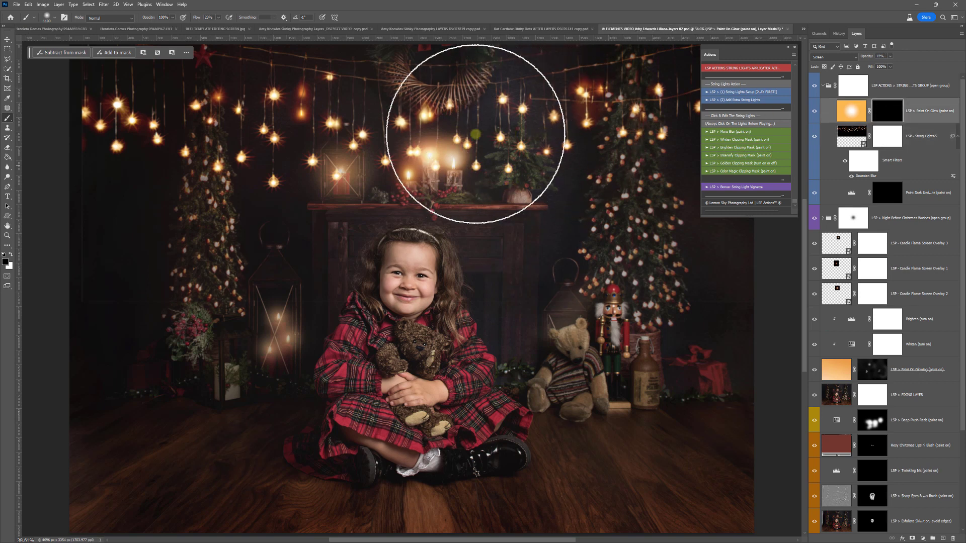
key(x)
click(305, 137)
click(200, 147)
click(661, 110)
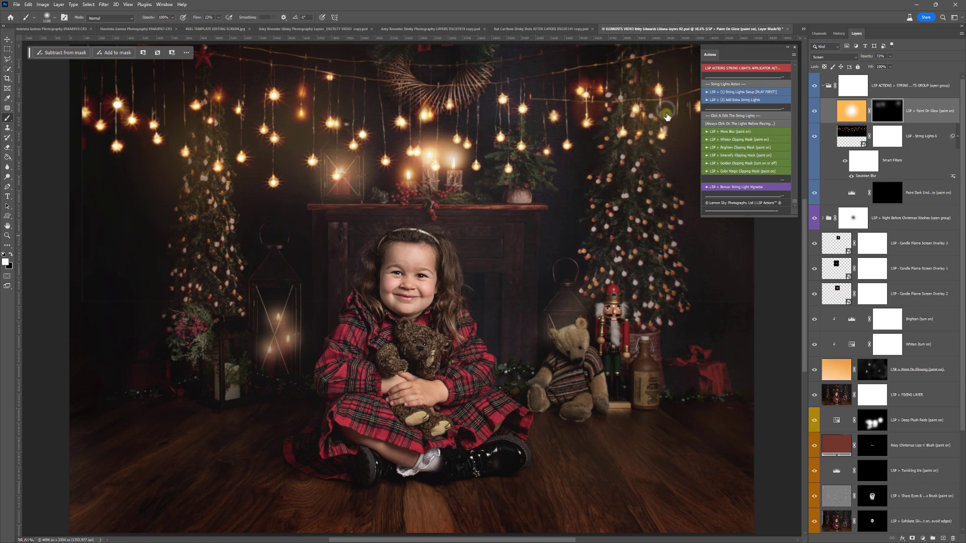
click(894, 202)
mouse_move(427, 129)
mouse_down()
mouse_move(361, 168)
mouse_move(260, 186)
mouse_move(213, 181)
mouse_move(243, 82)
mouse_move(465, 102)
mouse_move(649, 106)
mouse_up()
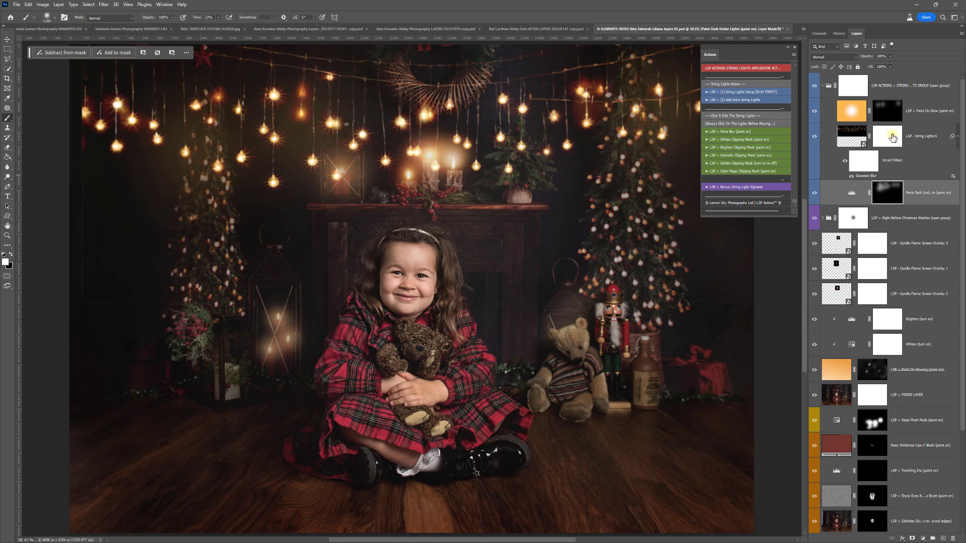
- Slightly increase the Gaussian Blur radius on the hanging bulbs overlay
click(890, 141)
double_click(863, 176)
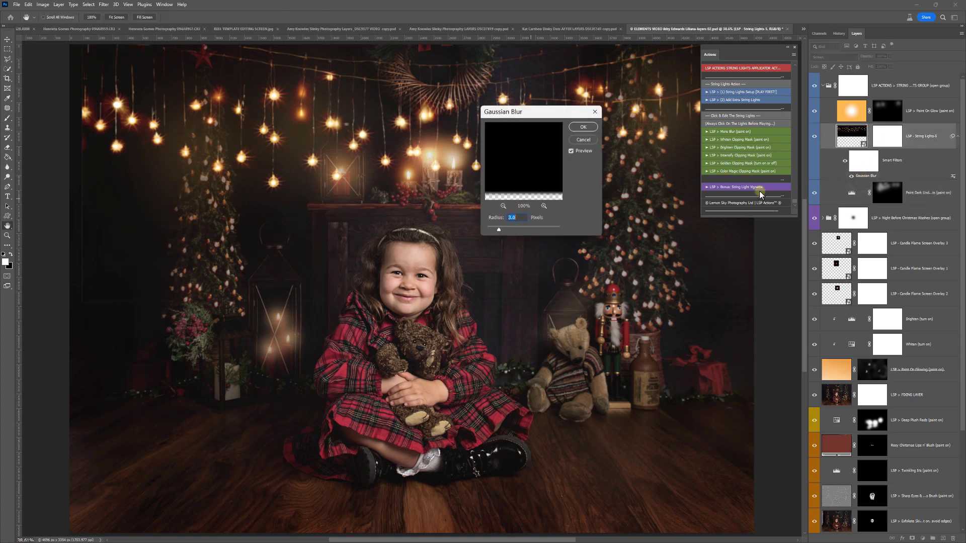
mouse_move(497, 230)
mouse_down()
mouse_move(489, 231)
mouse_move(500, 230)
mouse_up()
click(581, 127)
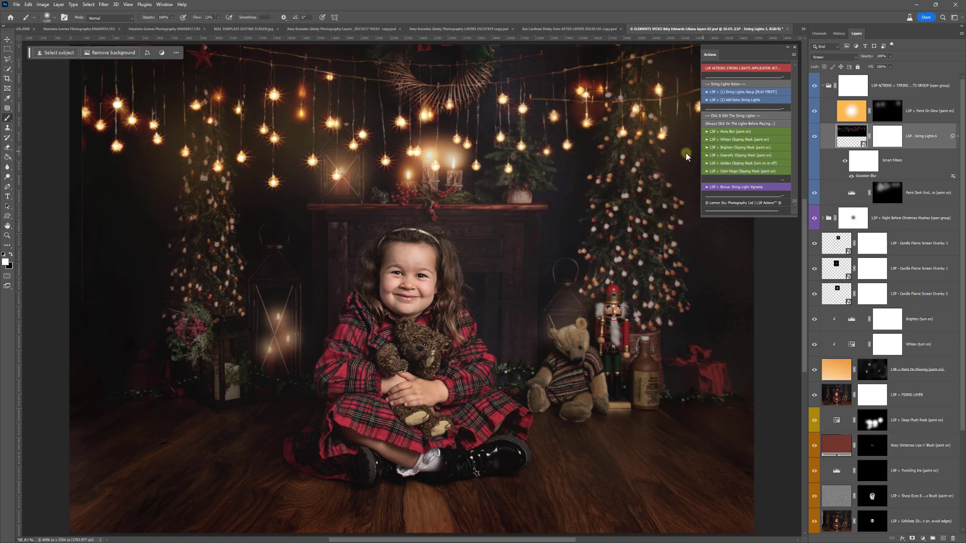
- Run the Golden Clipping Mask action on the hanging bulbs and toggle its layer to compare the colour, leaving it on
click(737, 164)
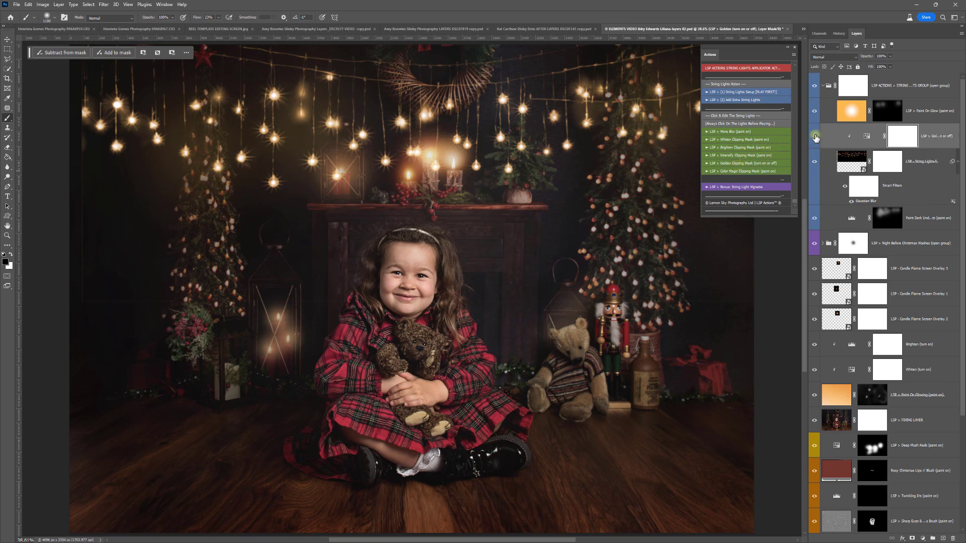
click(815, 137)
click(814, 137)
click(815, 136)
click(814, 136)
- Toggle the string lights group's visibility to compare the teddy bear photo with and without the lights
click(816, 88)
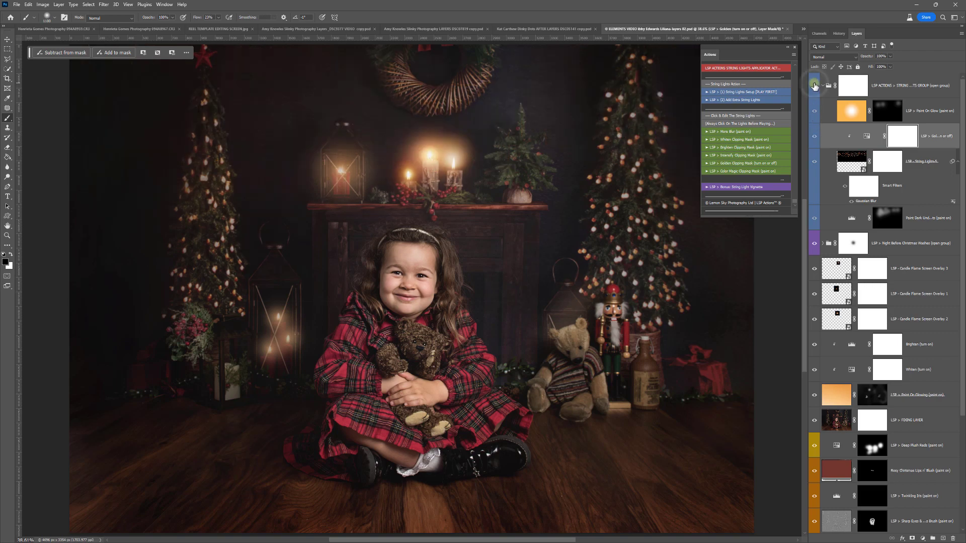
click(815, 88)
click(815, 87)
click(816, 88)
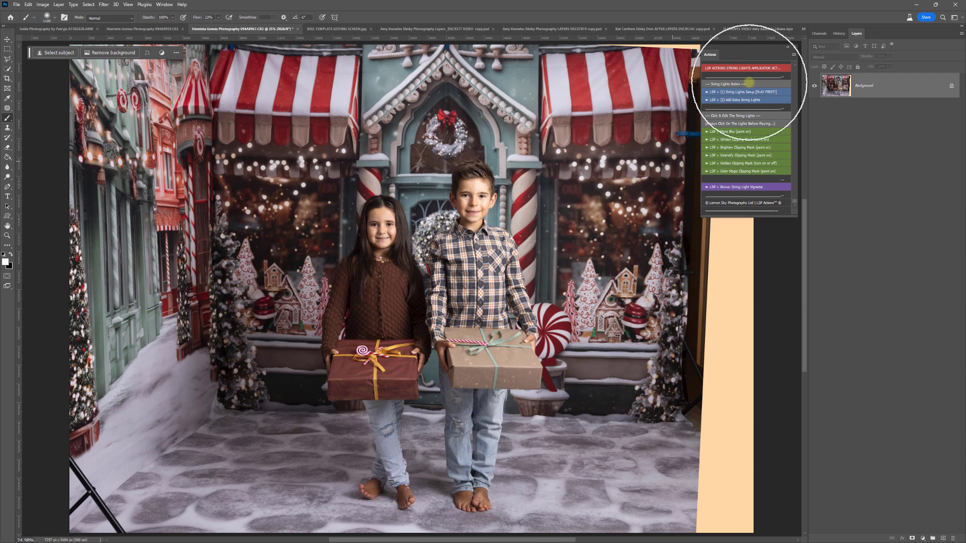
- Crop most of the peach strip off the right side of the photo of the boy and girl holding gifts
key(c)
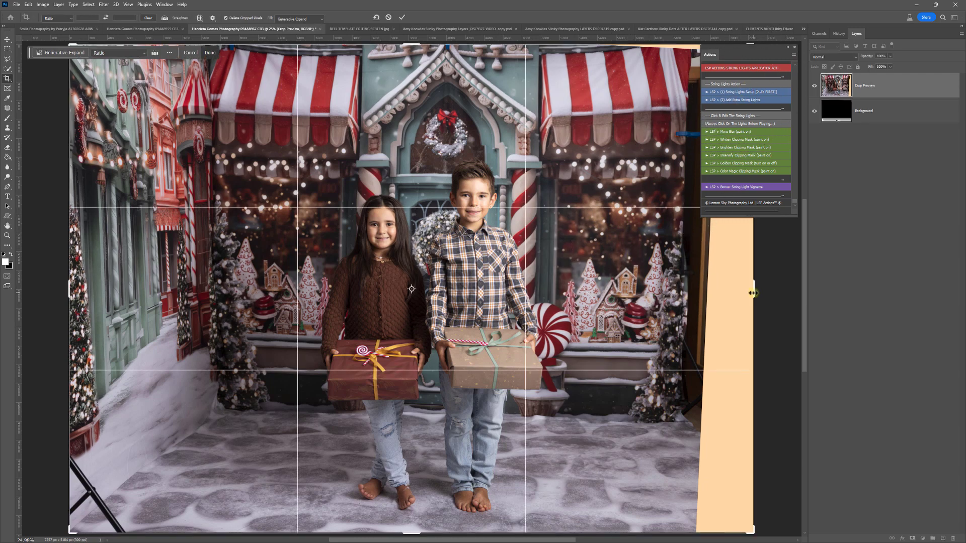
drag(754, 293, 701, 293)
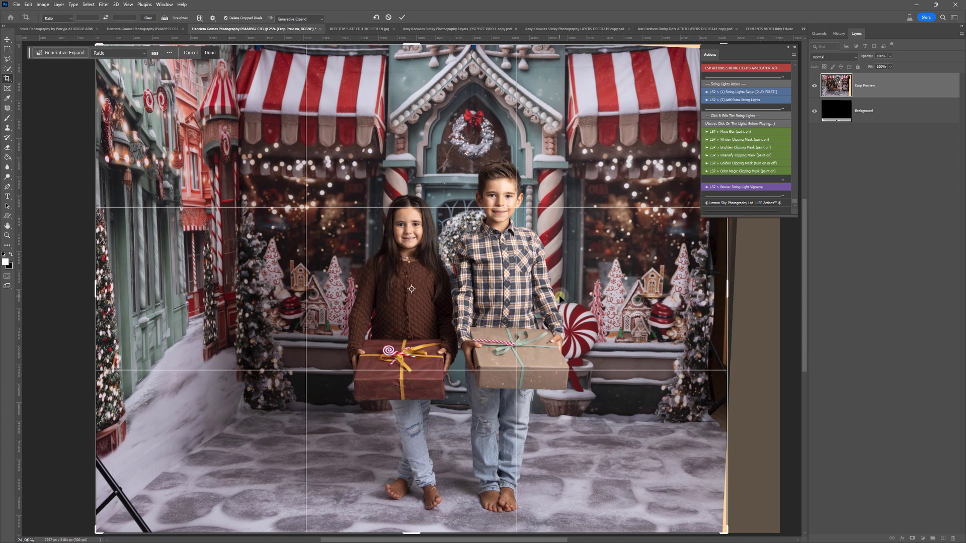
key(Return)
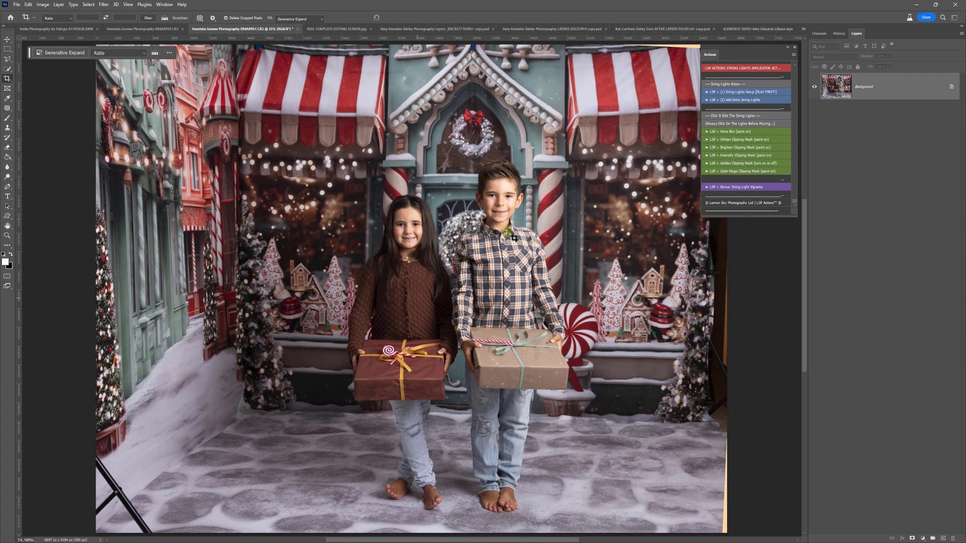
- Run the String Lights Setup action on the photo of the two children and place the LSP - String Lights-13.jpg overlay
click(720, 96)
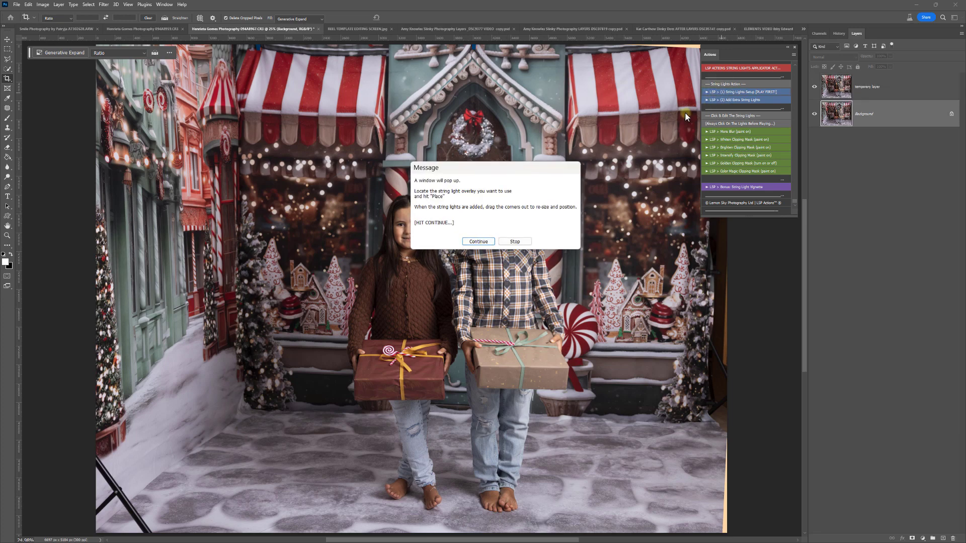
click(485, 243)
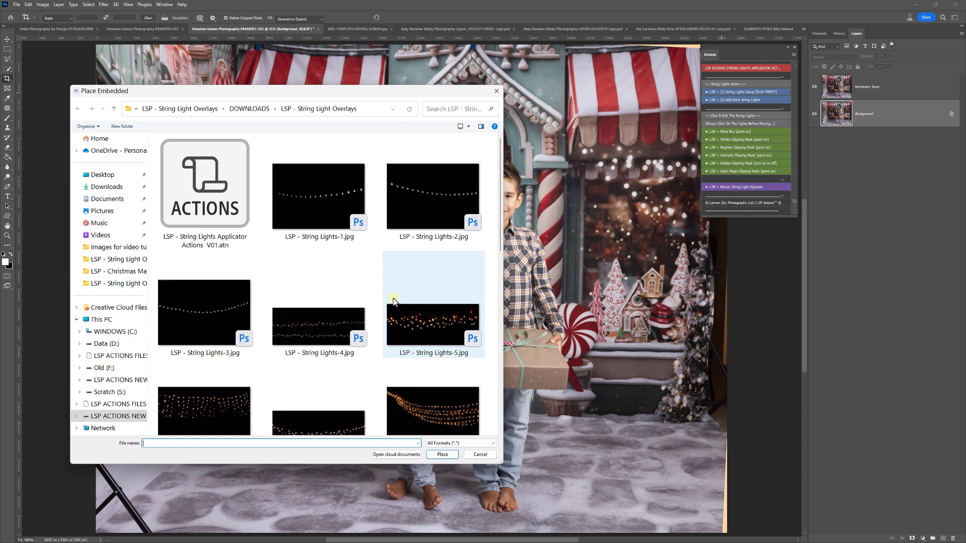
scroll(393, 301, down, 1)
scroll(393, 298, down, 4)
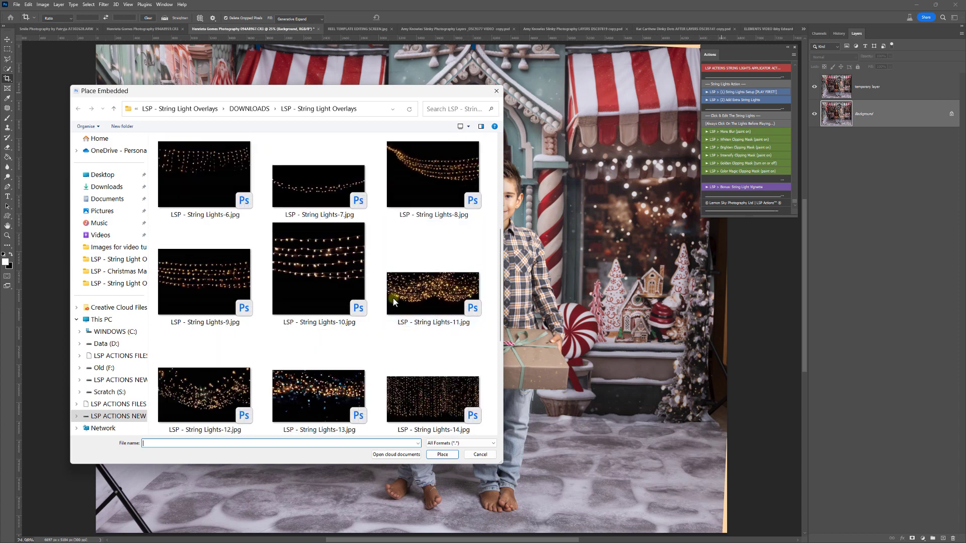
scroll(394, 301, down, 2)
scroll(394, 301, down, 2)
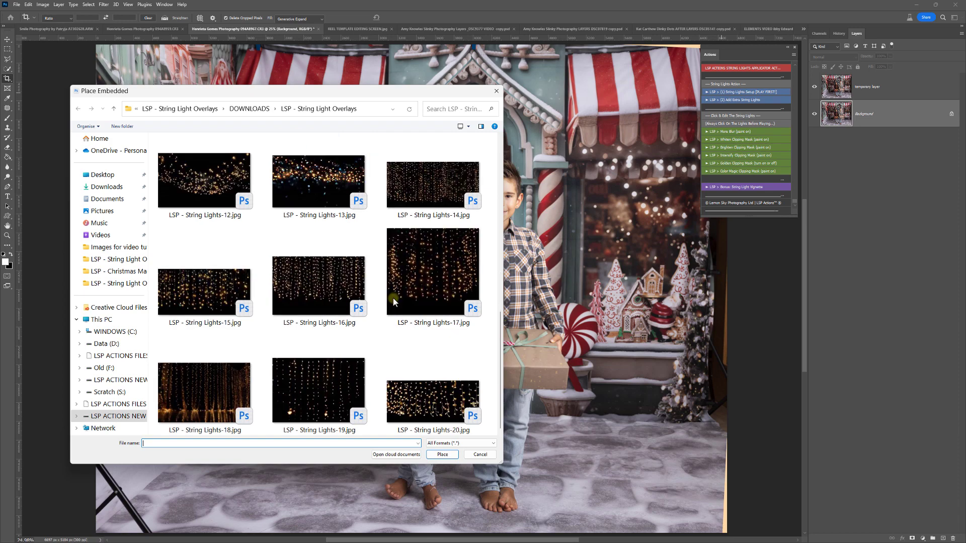
double_click(319, 184)
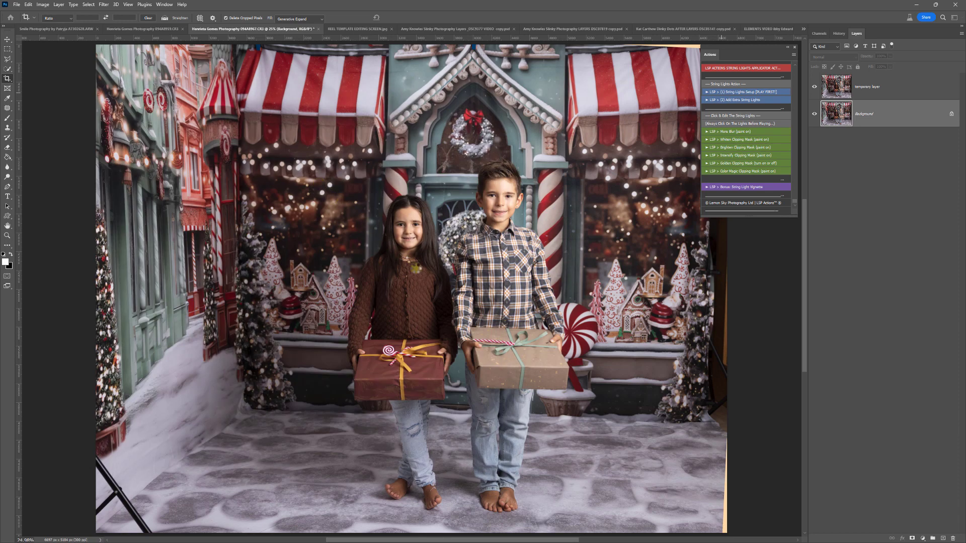
- Enlarge the placed string lights overlay to about 244% and position it across the upper part of the photo
drag(348, 220, 276, 194)
drag(352, 243, 729, 455)
drag(559, 390, 552, 270)
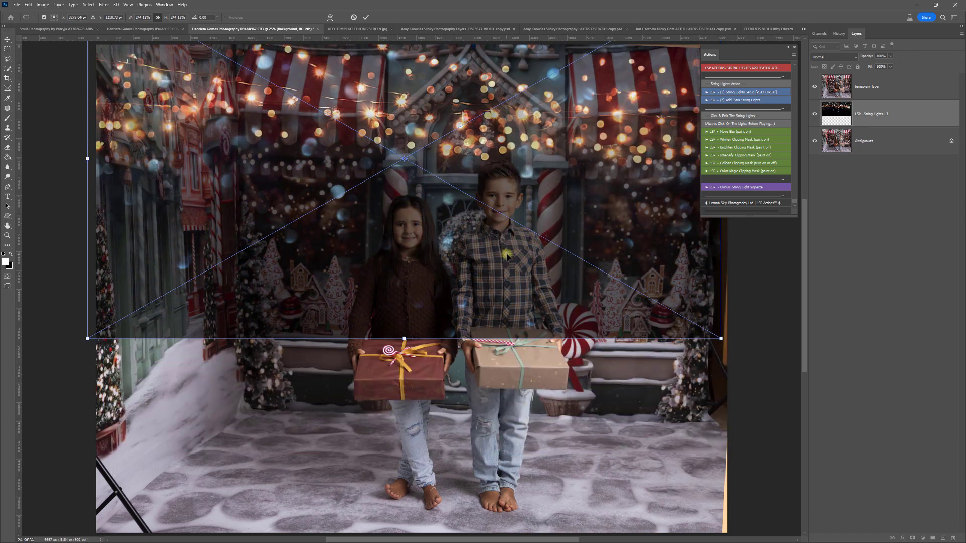
double_click(507, 254)
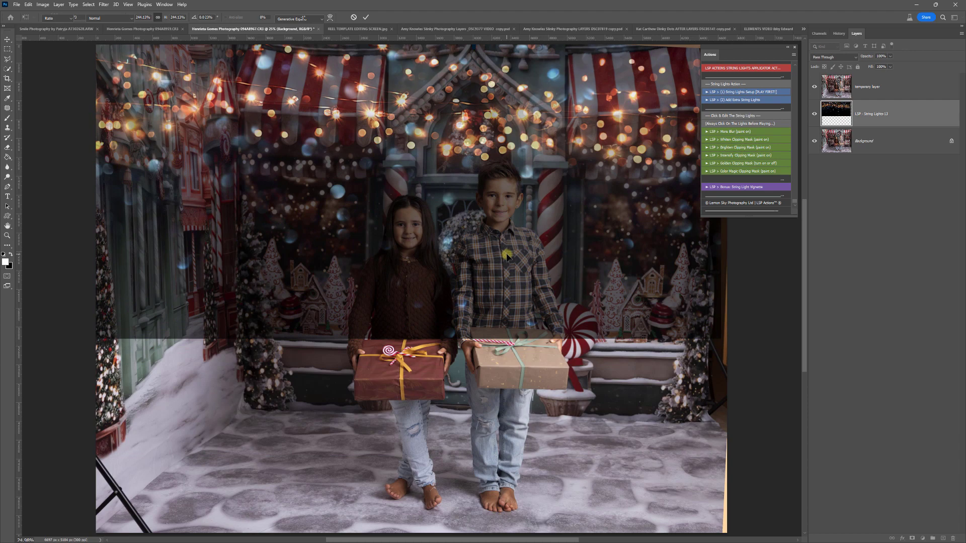
key(Return)
click(505, 331)
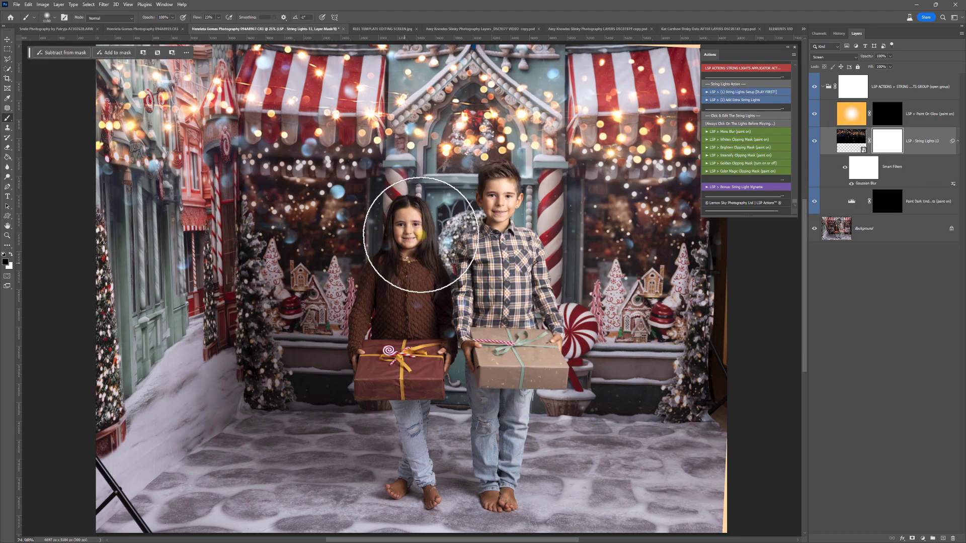
- Mask the string lights off the two children and adjust the overlay's Gaussian Blur radius
mouse_move(479, 188)
mouse_down()
mouse_move(514, 204)
mouse_move(509, 294)
mouse_move(550, 235)
mouse_move(578, 247)
mouse_up()
double_click(866, 184)
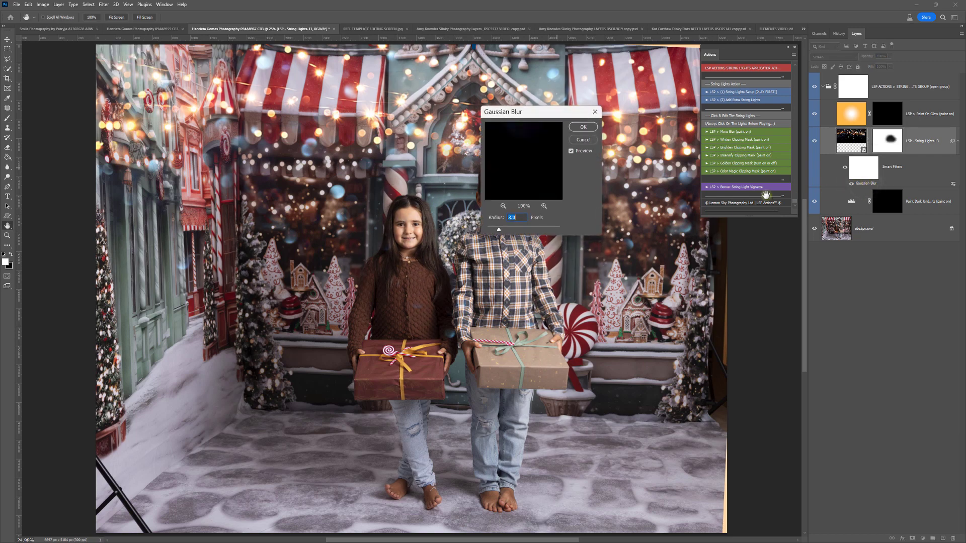
drag(487, 229, 492, 230)
click(582, 128)
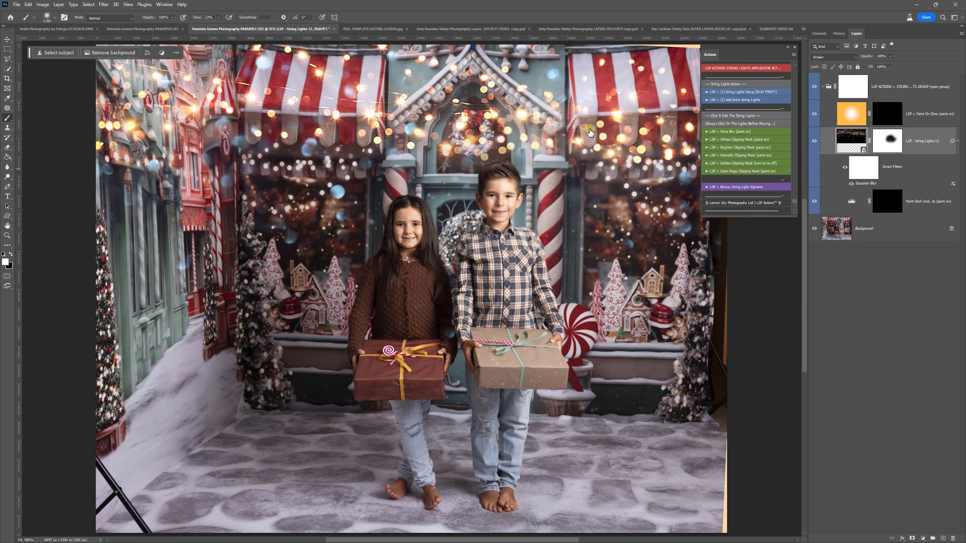
- Paint white on the Paint Dark Under Lights mask with a large soft brush across the upper backdrop
click(889, 205)
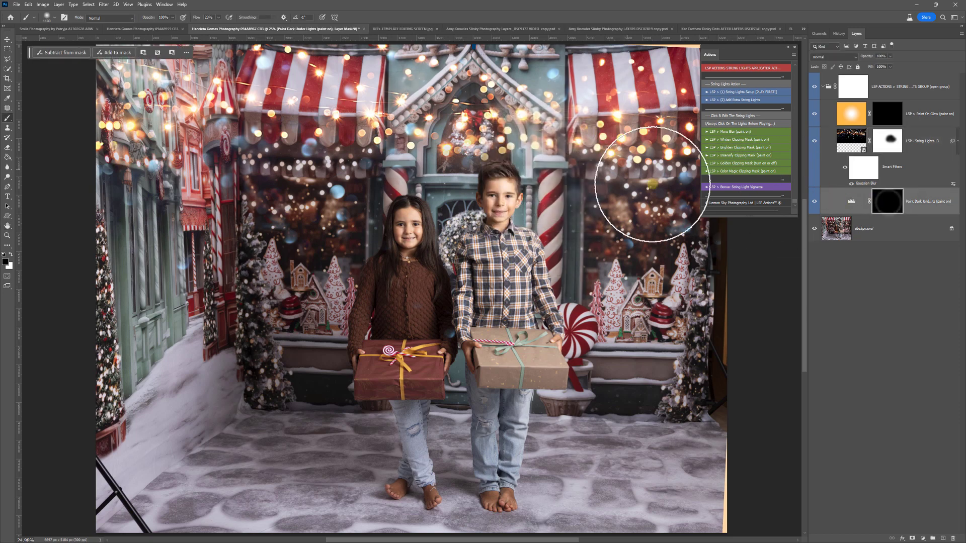
right_click(558, 180)
mouse_move(638, 195)
mouse_down()
mouse_move(690, 195)
mouse_move(641, 195)
mouse_up()
click(889, 196)
key(x)
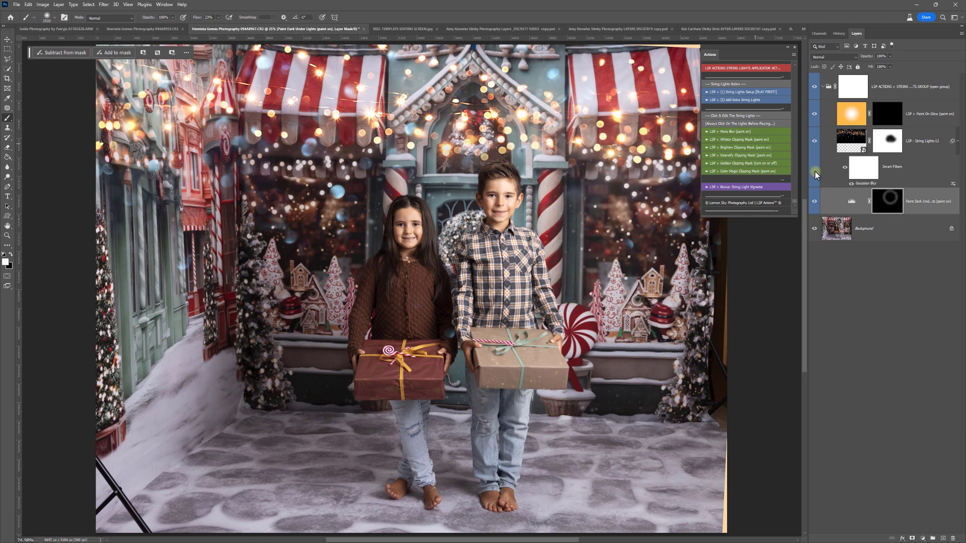
mouse_move(551, 101)
mouse_down()
mouse_move(642, 107)
mouse_move(548, 135)
mouse_move(414, 142)
mouse_move(434, 142)
mouse_move(422, 149)
mouse_move(314, 145)
mouse_move(307, 98)
mouse_move(280, 104)
mouse_move(294, 116)
mouse_move(585, 120)
mouse_move(630, 142)
mouse_move(485, 110)
mouse_move(388, 113)
mouse_up()
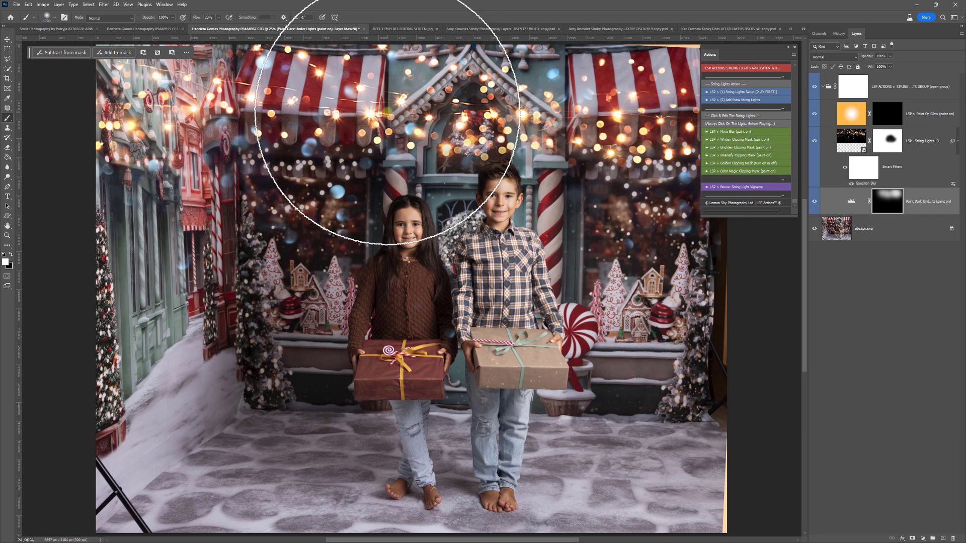
key(bracketleft)
key(bracketleft)
key(bracketleft)
key(bracketleft)
key(bracketleft)
key(bracketleft)
key(bracketleft)
key(bracketleft)
key(bracketleft)
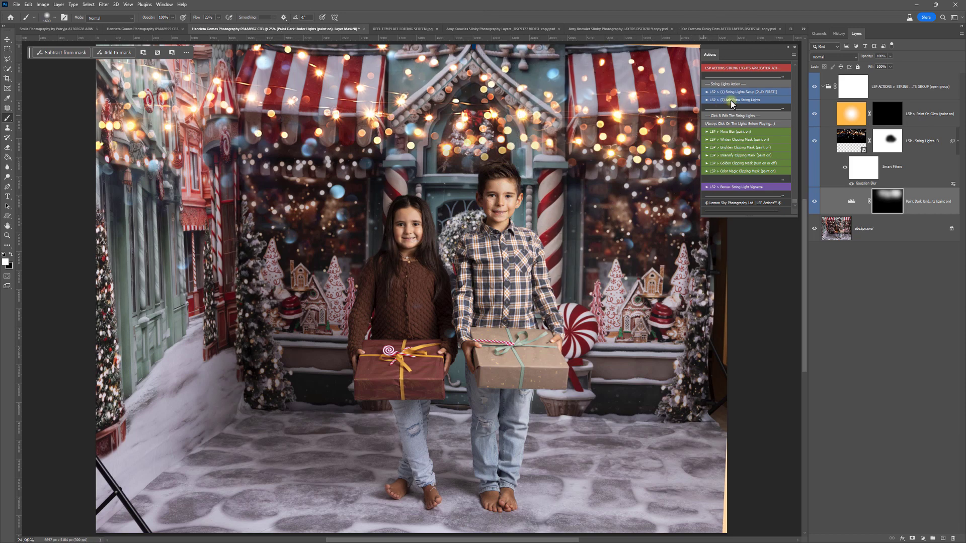
- Run the Add Extra String Lights action, place LSP - String Lights-15.jpg and enlarge it over the upper two thirds of the photo
click(731, 101)
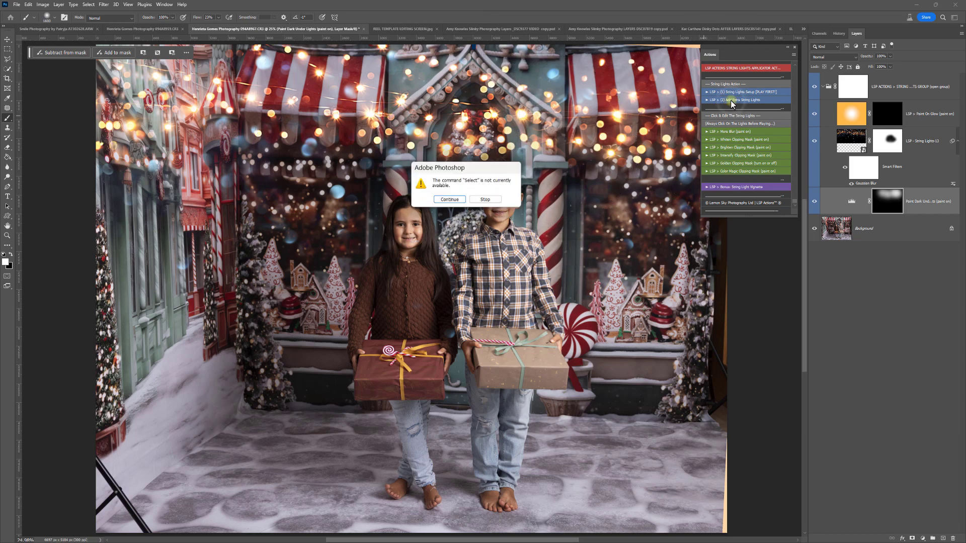
click(463, 197)
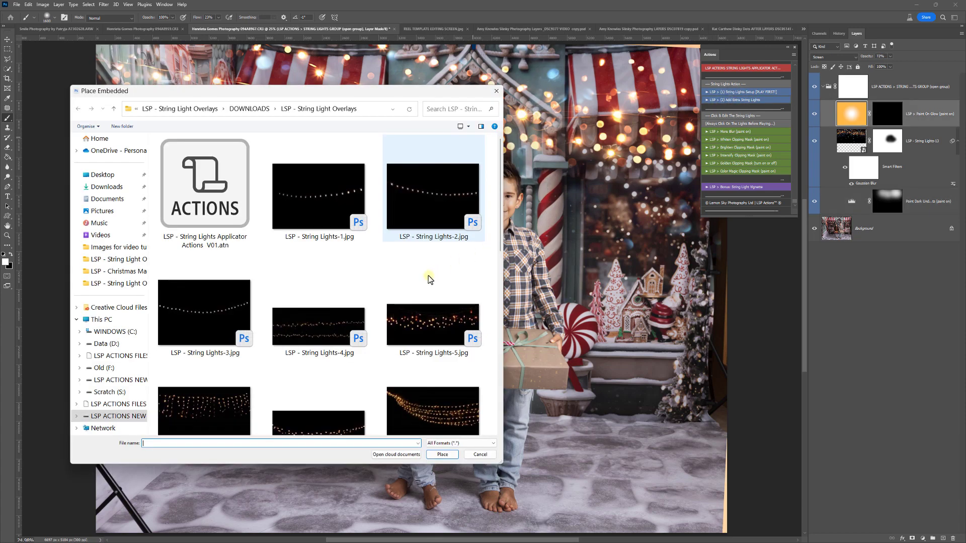
scroll(427, 277, down, 4)
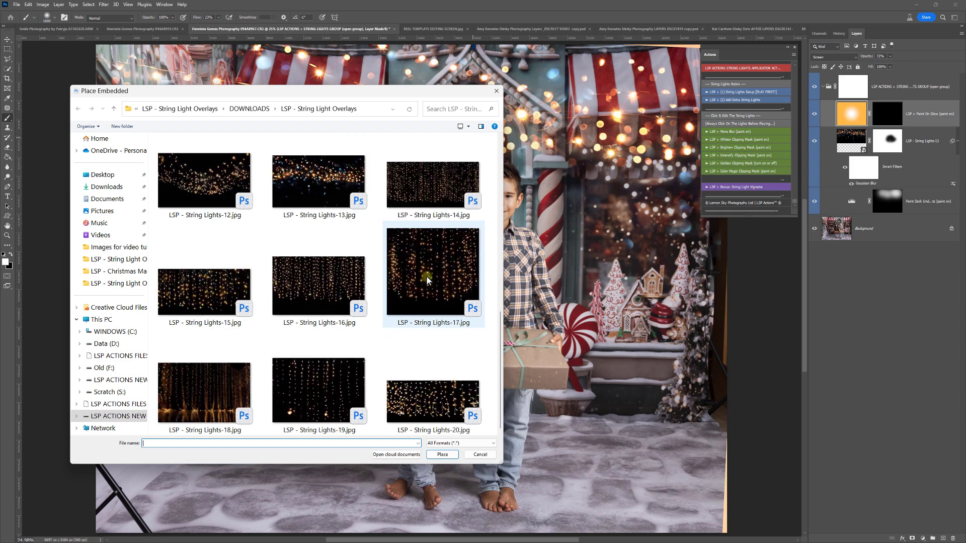
double_click(192, 295)
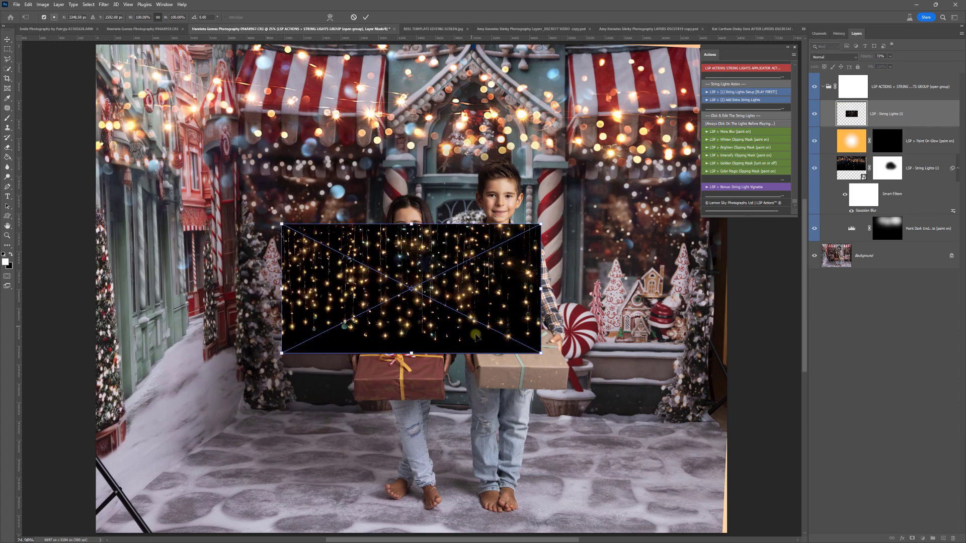
mouse_move(476, 336)
mouse_down()
mouse_move(374, 278)
mouse_move(247, 176)
mouse_move(197, 192)
mouse_move(336, 361)
mouse_move(438, 227)
mouse_move(472, 309)
mouse_move(479, 452)
mouse_move(473, 353)
mouse_up()
double_click(444, 326)
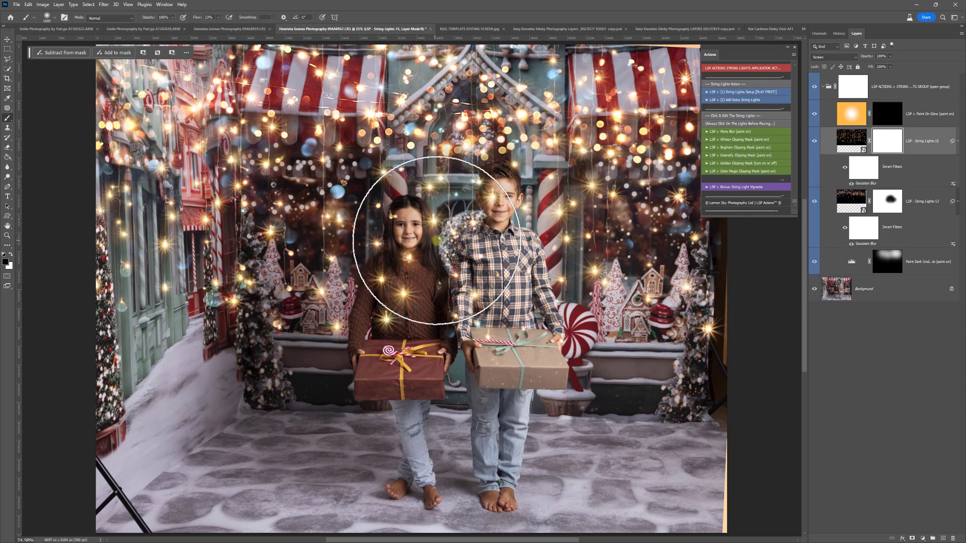
- Mask the extra string lights off the girl, the boy and their gifts with a smaller brush at 86% flow
key(bracketleft)
key(bracketleft)
key(bracketleft)
key(bracketleft)
key(bracketleft)
key(bracketleft)
key(bracketleft)
key(bracketleft)
key(bracketleft)
key(bracketleft)
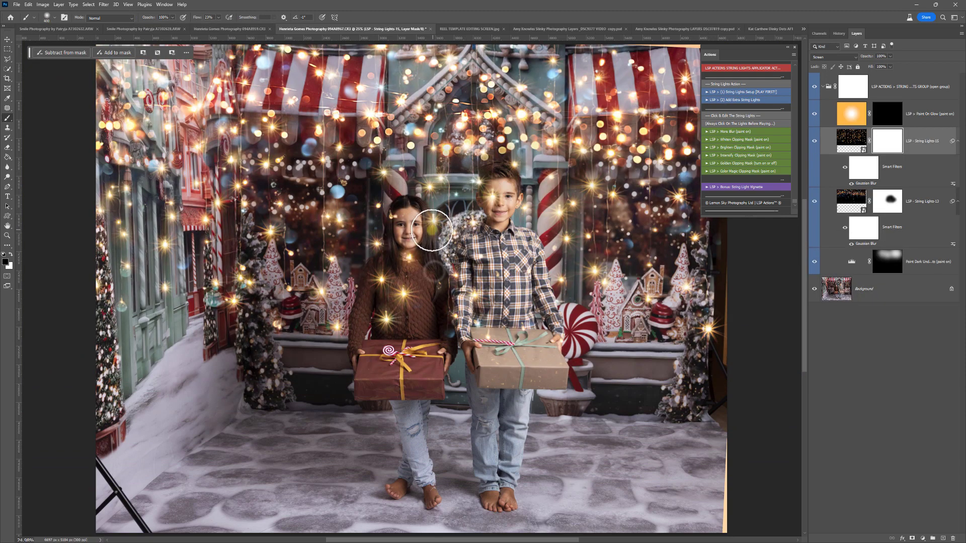
click(397, 197)
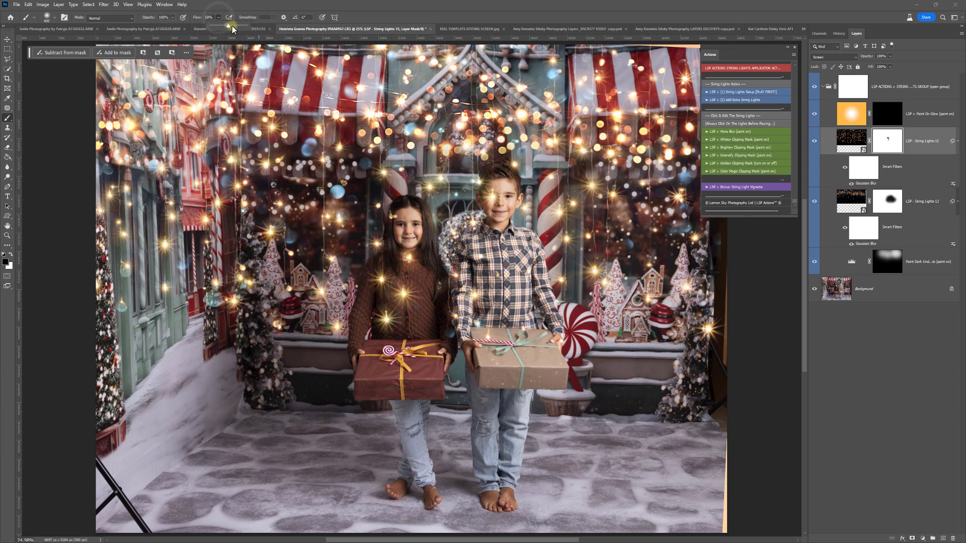
drag(232, 27, 245, 26)
right_click(342, 150)
mouse_move(386, 294)
mouse_down()
mouse_move(392, 323)
mouse_move(409, 317)
mouse_up()
mouse_move(406, 214)
mouse_down()
mouse_move(407, 263)
mouse_move(416, 220)
mouse_move(423, 282)
mouse_move(472, 321)
mouse_up()
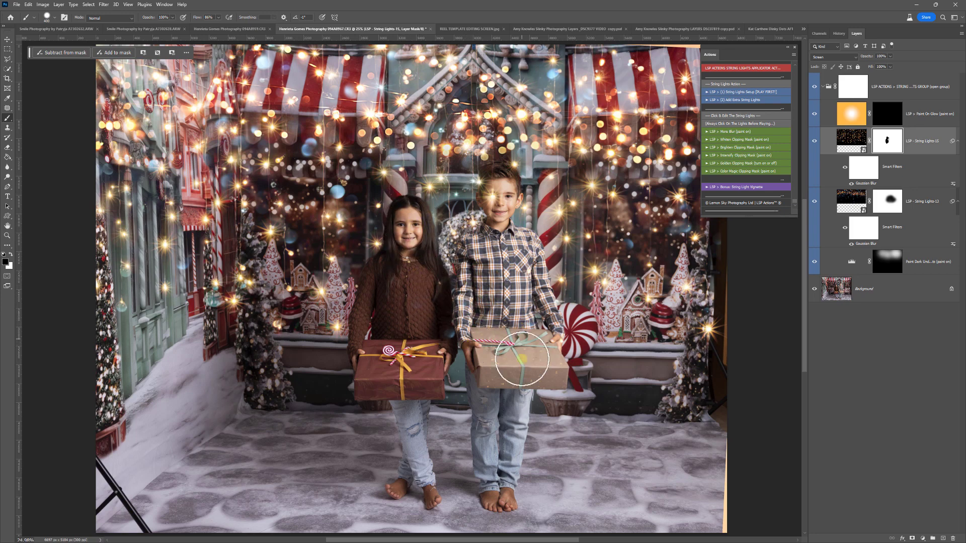
mouse_move(497, 188)
mouse_down()
mouse_move(496, 251)
mouse_move(497, 233)
mouse_move(474, 248)
mouse_up()
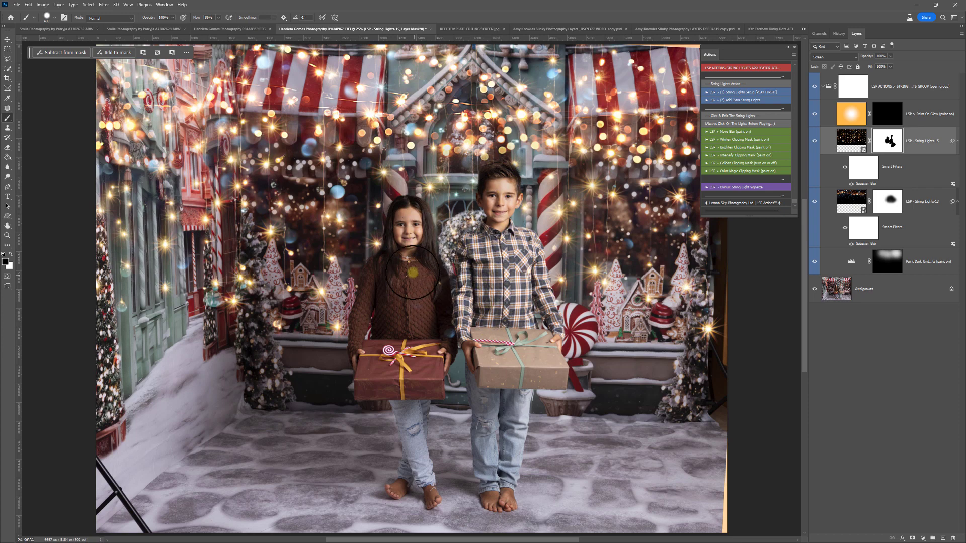
right_click(421, 302)
mouse_move(479, 336)
mouse_down()
mouse_move(447, 331)
mouse_move(491, 320)
mouse_up()
- Paint white on the Paint On Glow mask with a large soft brush at 25% flow over the lights beside the children
click(199, 18)
drag(198, 15, 224, 17)
click(894, 112)
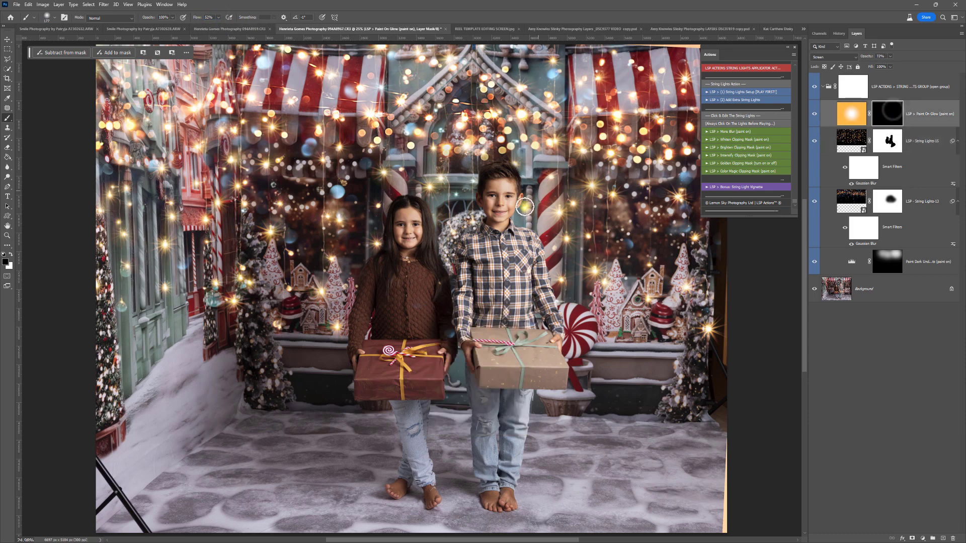
right_click(473, 222)
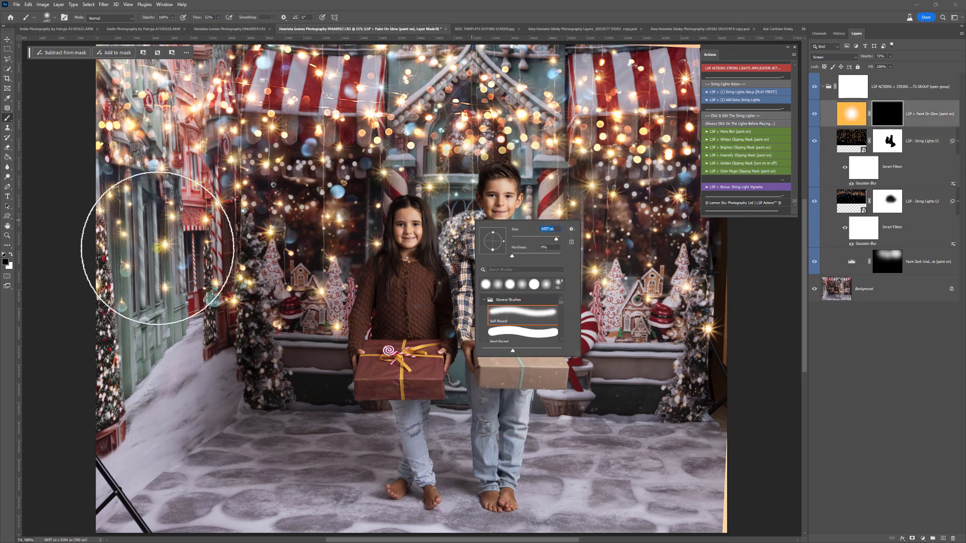
click(12, 254)
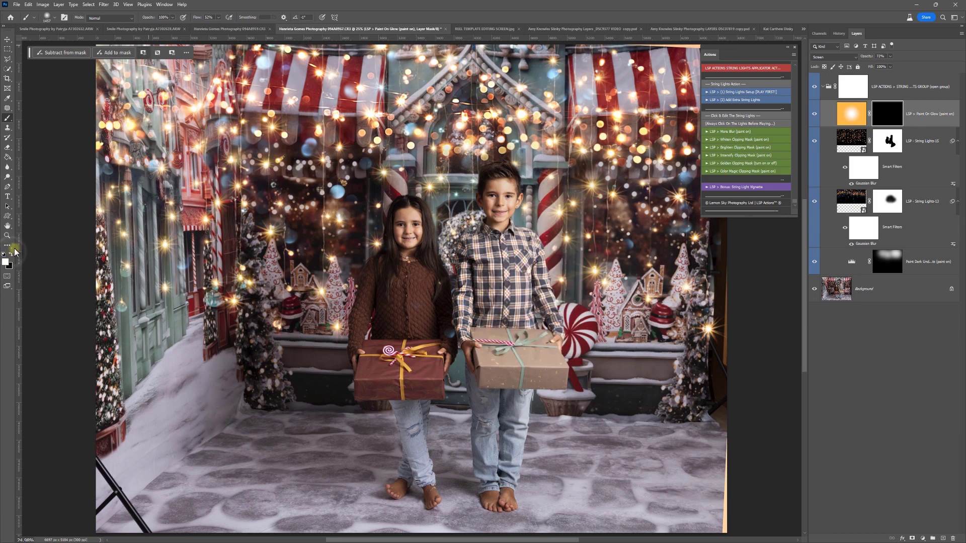
click(208, 17)
text(25)
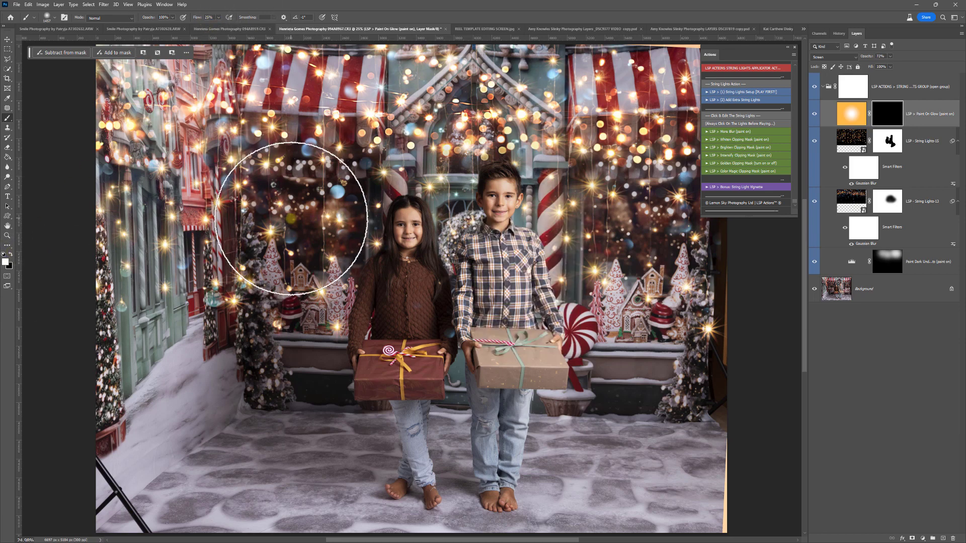
click(293, 217)
click(215, 278)
mouse_move(610, 229)
mouse_down()
mouse_move(579, 130)
mouse_move(582, 148)
mouse_up()
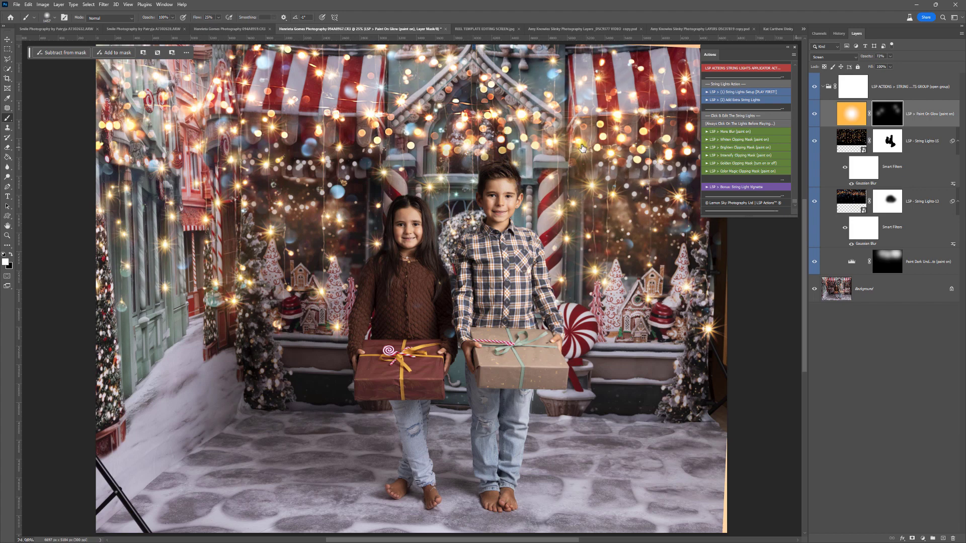
- Collapse the string lights group and toggle its visibility to compare the photo of the two children with and without lights
click(824, 87)
click(814, 86)
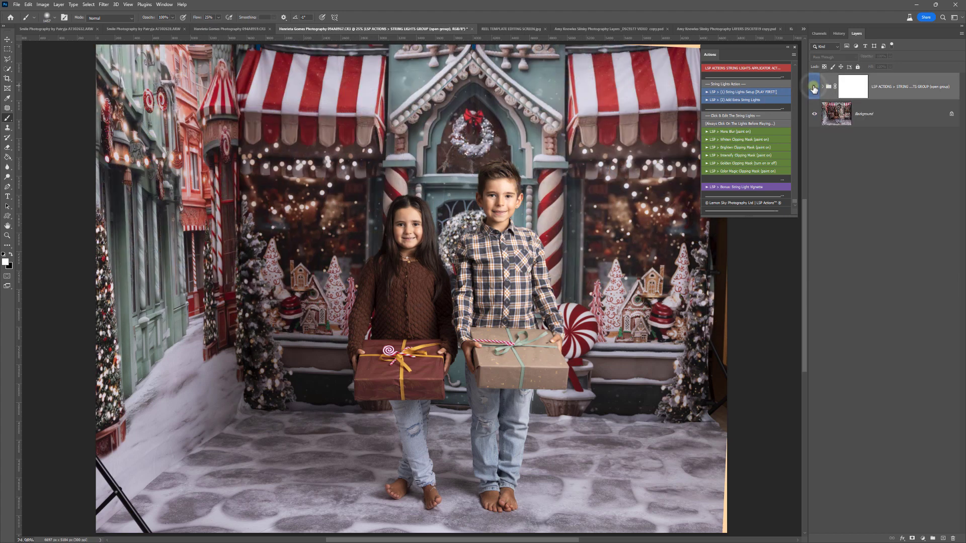
click(815, 86)
click(814, 86)
click(815, 87)
click(815, 86)
click(814, 87)
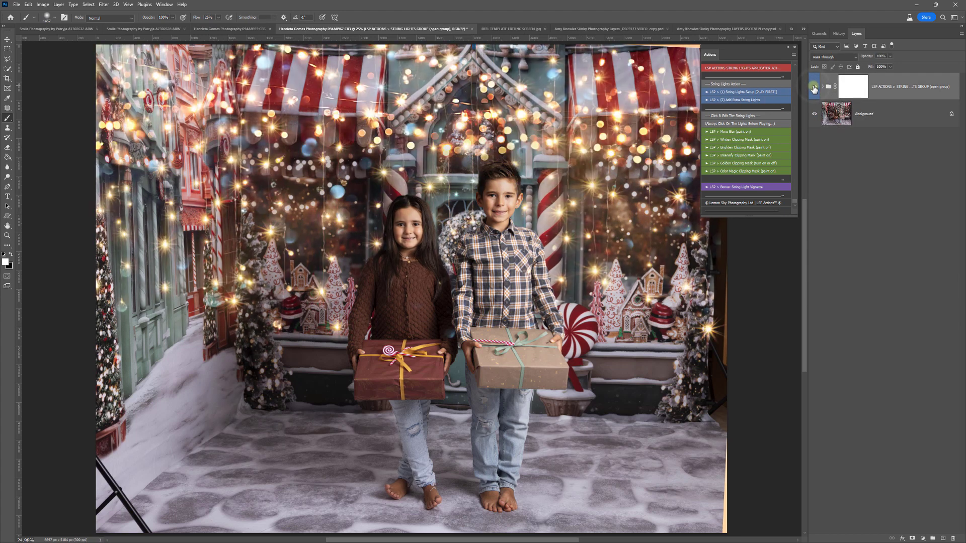
click(815, 87)
click(815, 87)
- In the photo of the boy in the red reindeer sweater, run the String Lights Setup action and place LSP - String Lights-4.jpg
click(218, 28)
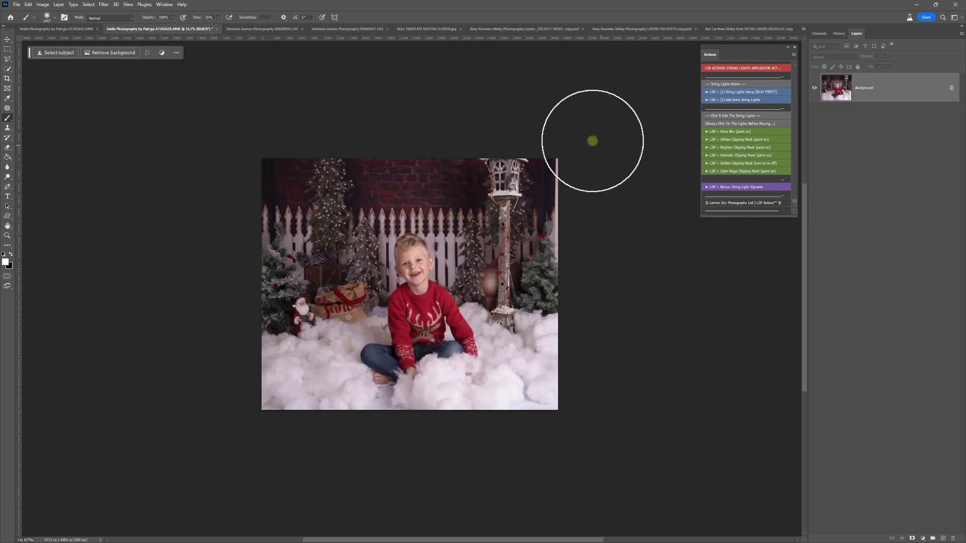
key(z)
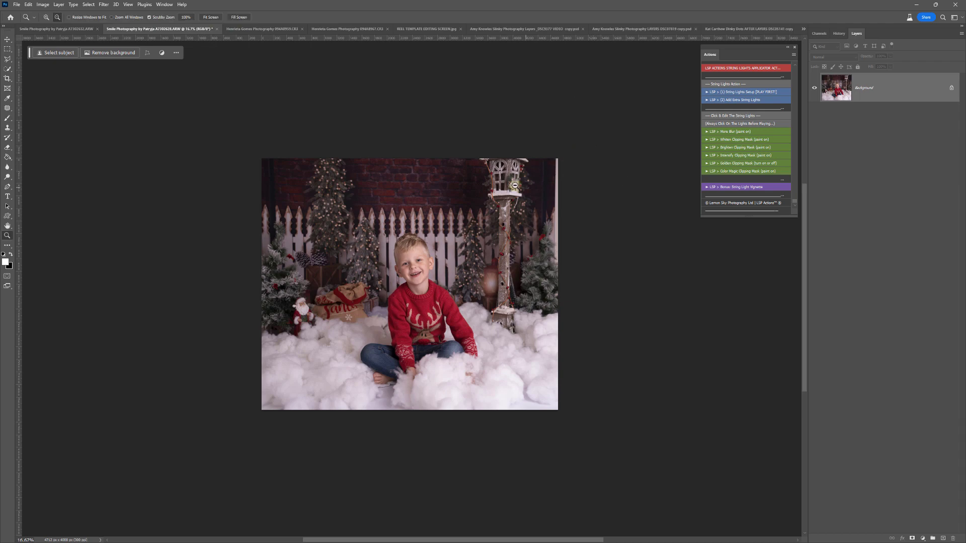
drag(439, 229, 456, 231)
scroll(457, 231, down, 1)
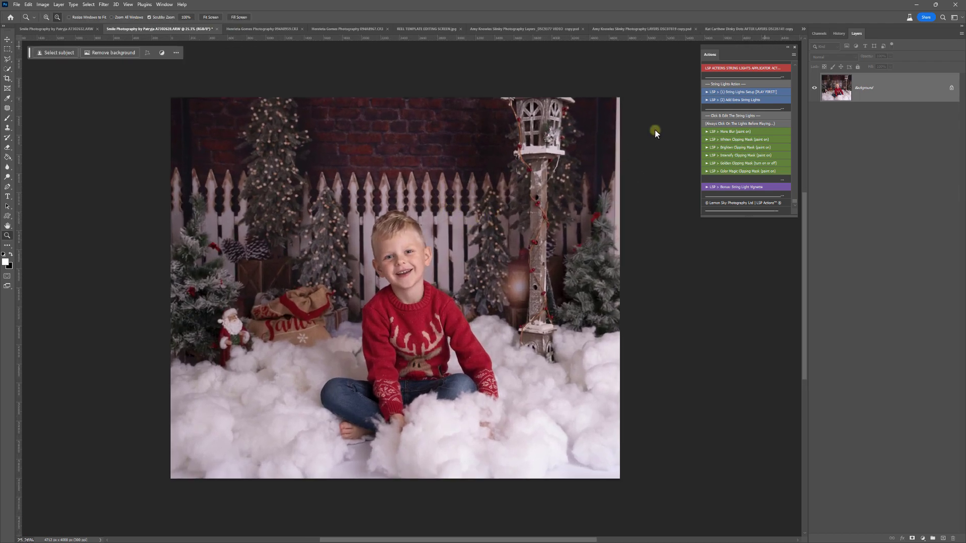
click(731, 91)
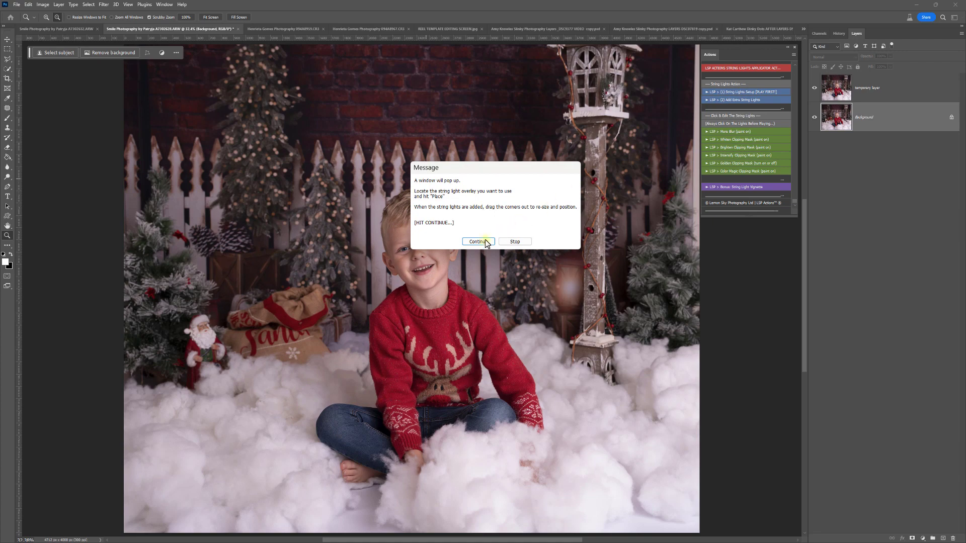
click(478, 241)
scroll(417, 275, down, 2)
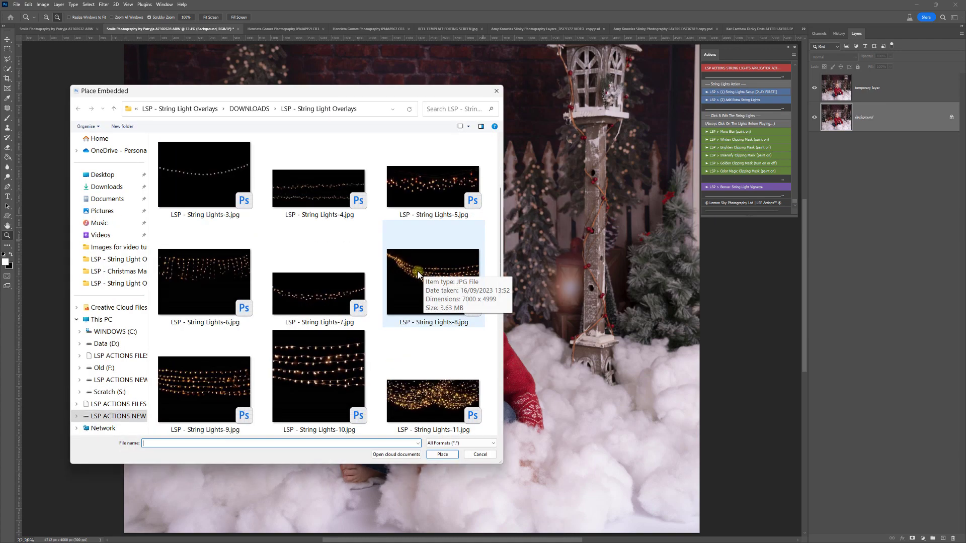
double_click(319, 187)
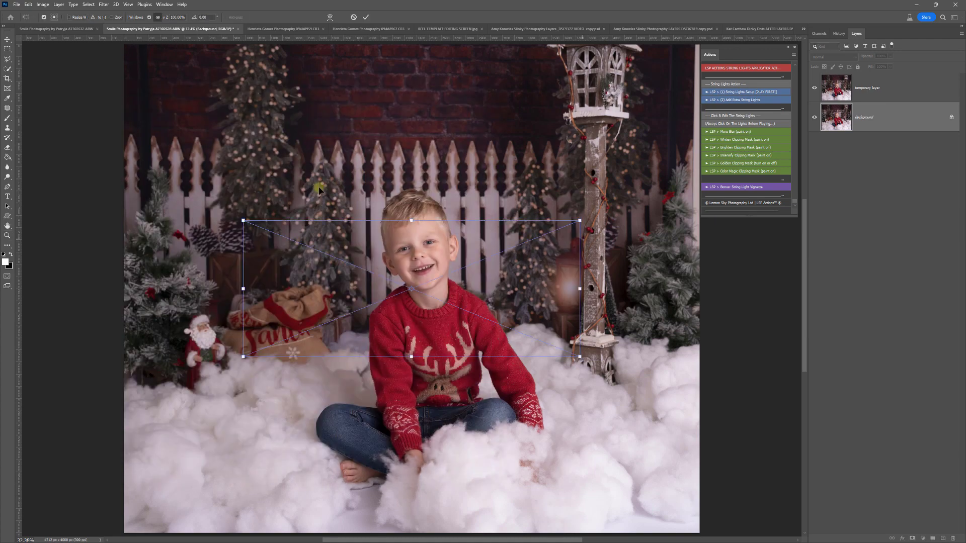
- Enlarge the string lights overlay to about 175%, position it across the upper part of the boy's photo and finish the setup action
drag(412, 221, 411, 119)
drag(442, 270, 435, 128)
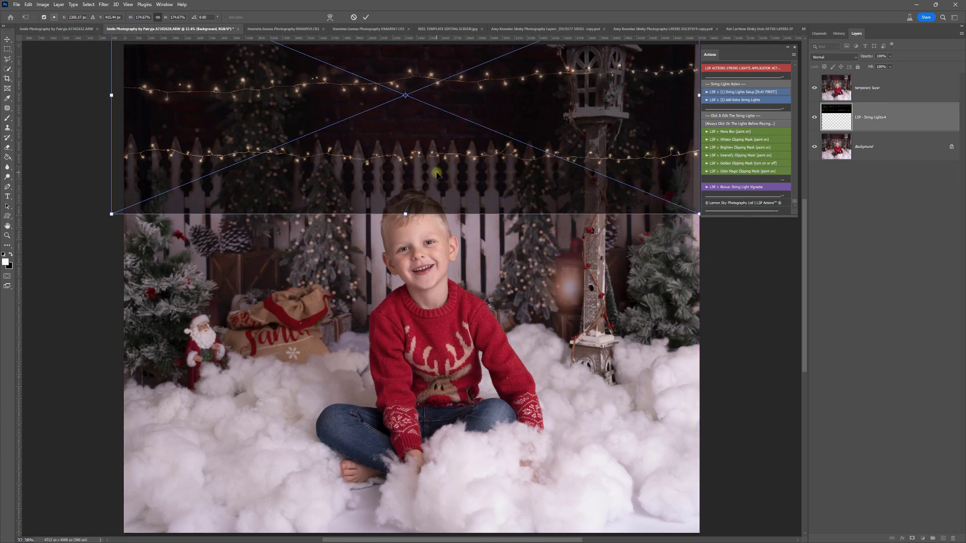
click(485, 233)
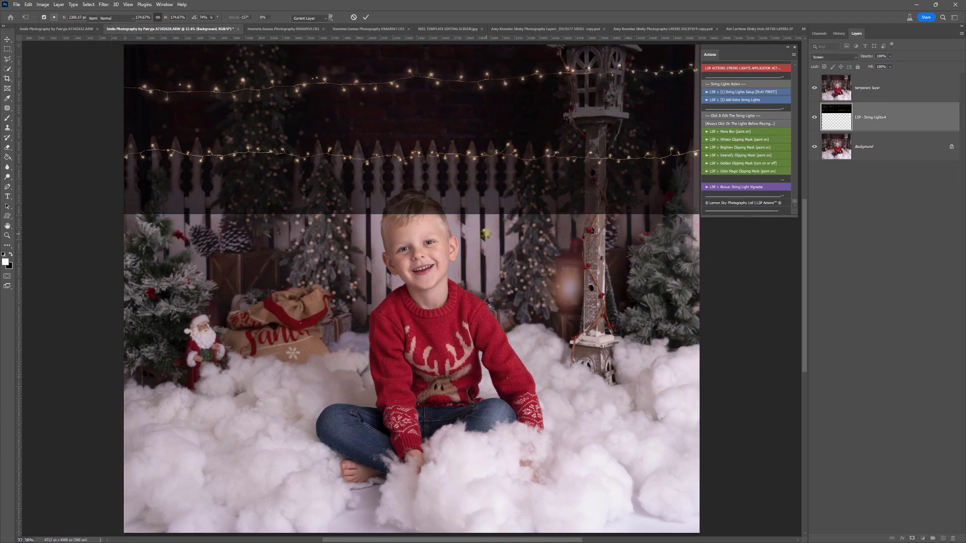
click(502, 327)
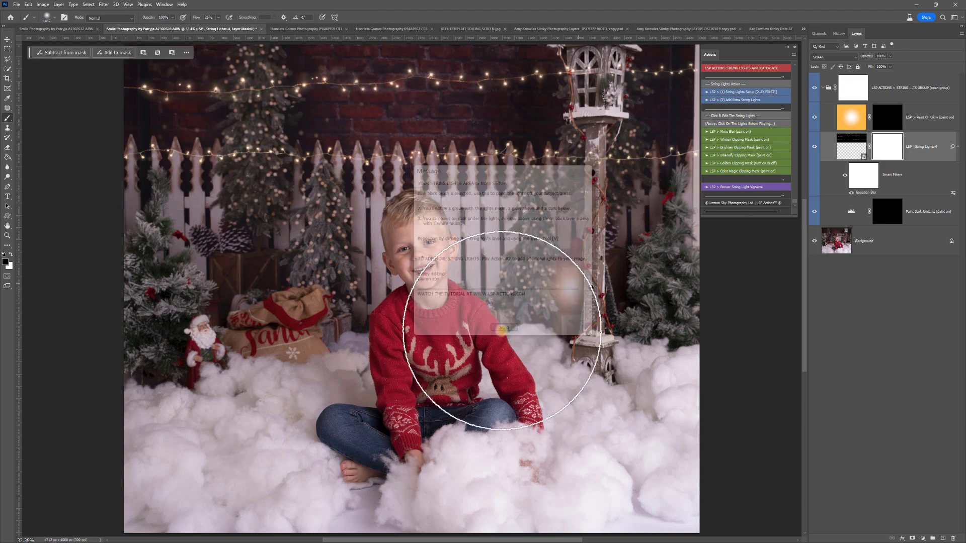
- Paint white on the Paint Dark Under Lights mask with a large soft brush at 25% flow across the wall, fence and trees
click(862, 224)
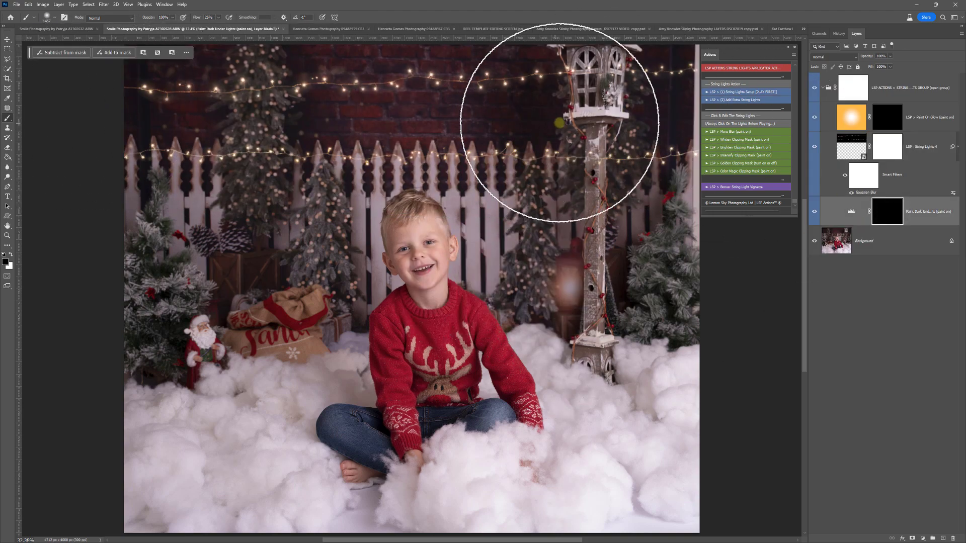
key(x)
drag(559, 122, 86, 119)
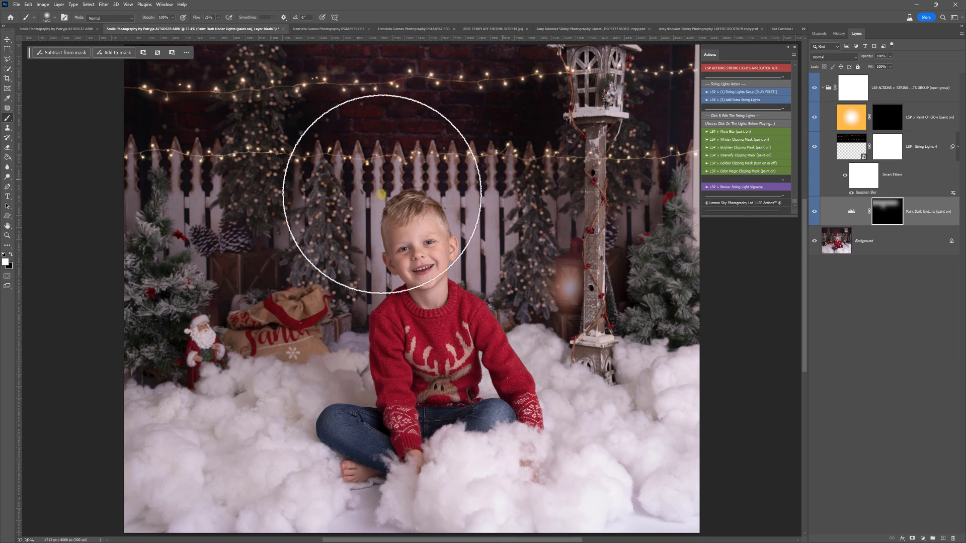
mouse_move(383, 194)
mouse_down()
mouse_move(532, 218)
mouse_move(514, 229)
mouse_move(532, 258)
mouse_move(507, 274)
mouse_move(325, 269)
mouse_move(305, 219)
mouse_move(279, 217)
mouse_up()
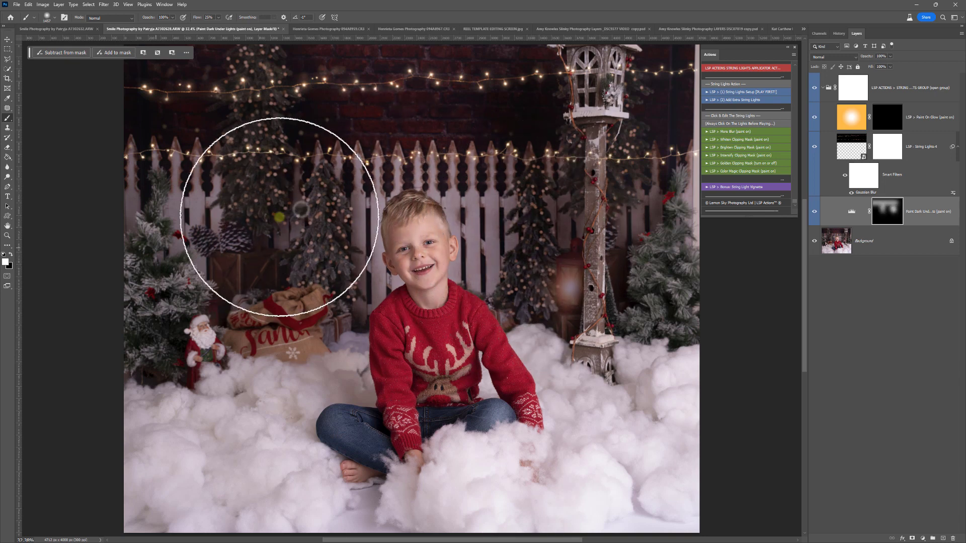
scroll(402, 108, up, 1)
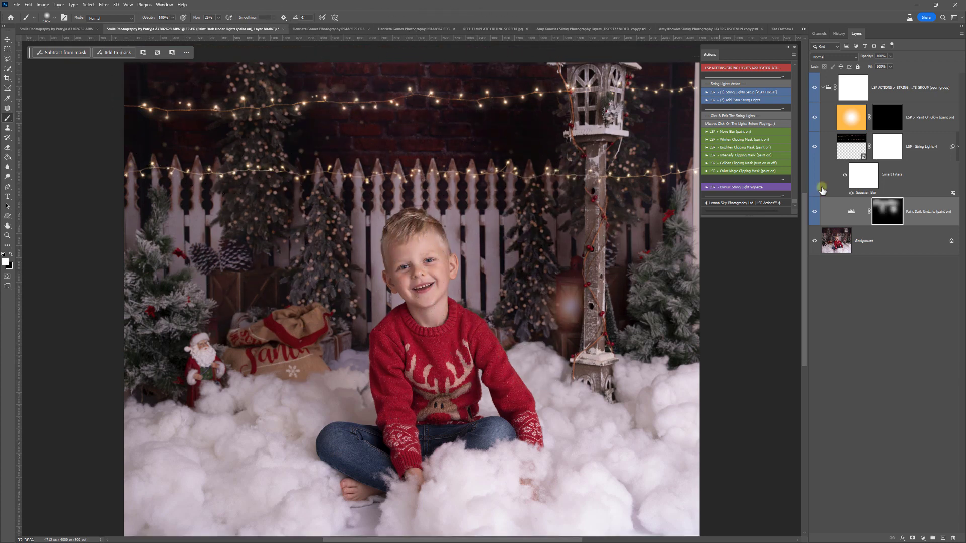
- Raise the string lights' Gaussian Blur radius slightly, and paint white on the Paint On Glow mask around the lights above the boy
double_click(864, 193)
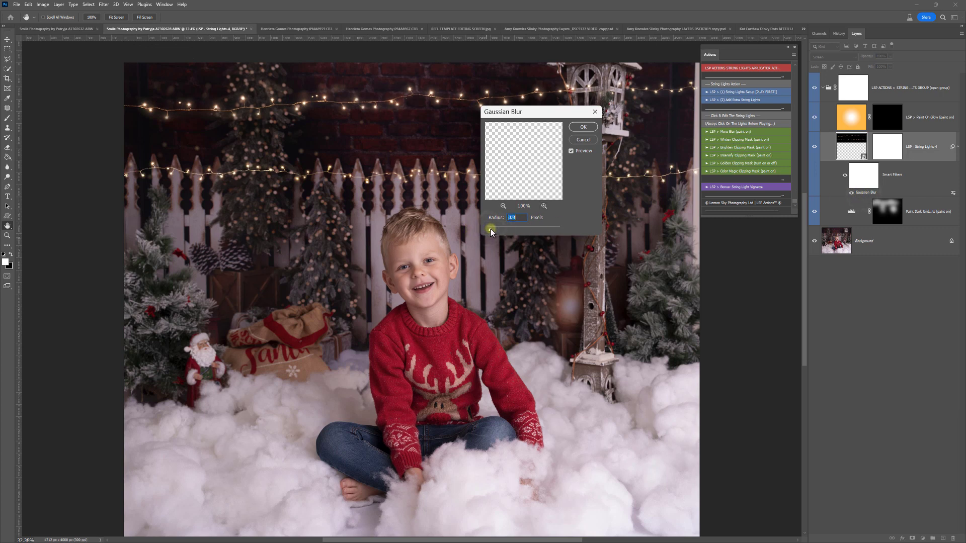
click(581, 127)
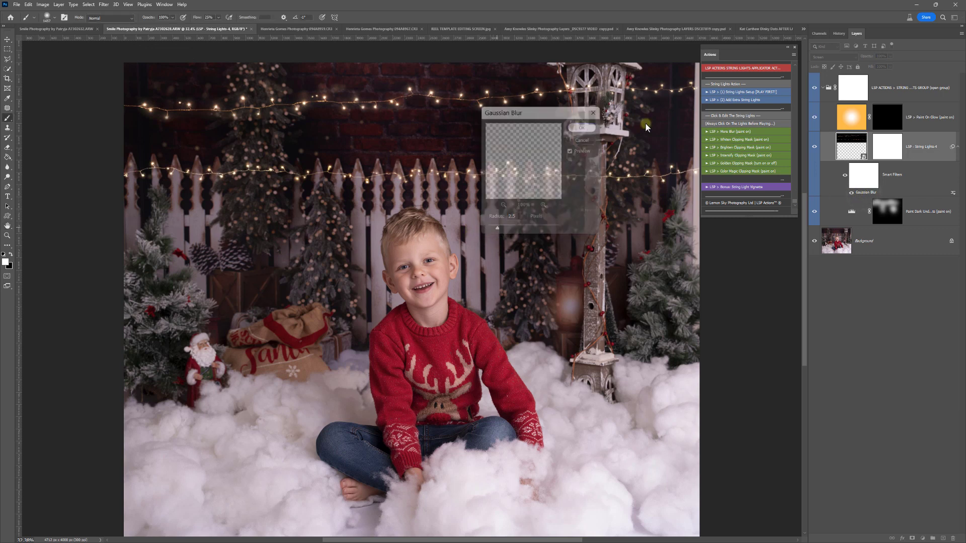
click(887, 117)
click(525, 119)
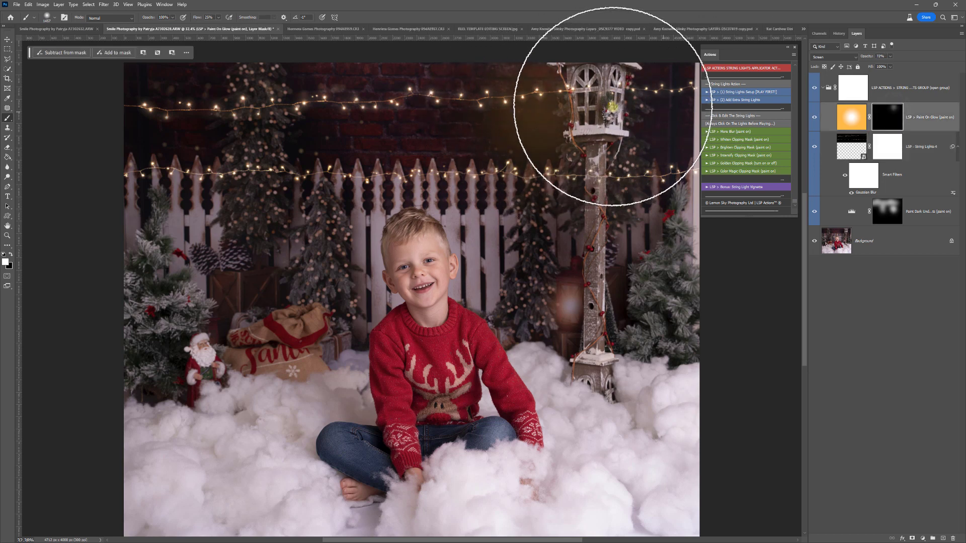
click(613, 106)
click(266, 133)
click(384, 117)
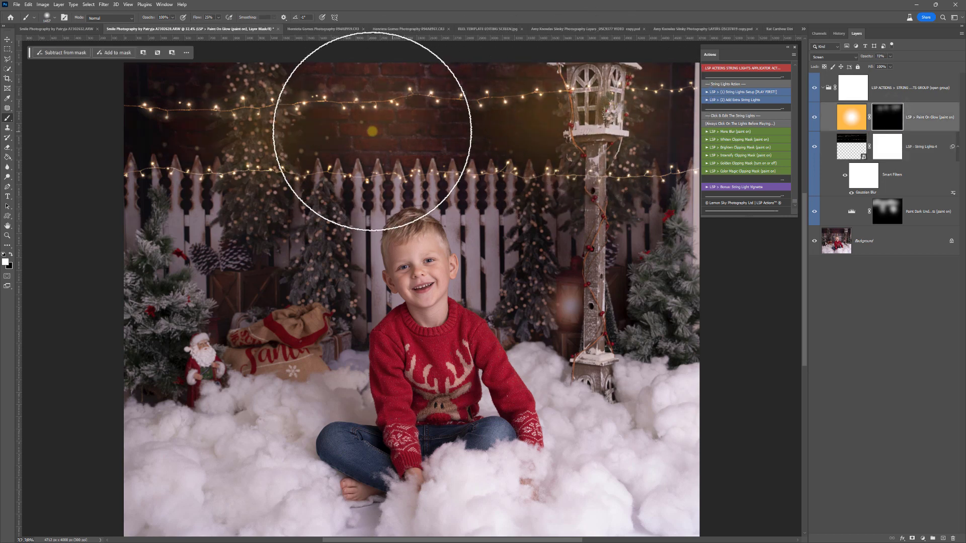
- Paint black at 25% flow on the Paint On Glow mask to soften the glow along the upper background
key(x)
click(251, 141)
click(321, 87)
click(486, 115)
mouse_move(487, 121)
mouse_down()
mouse_move(627, 115)
mouse_move(586, 113)
mouse_up()
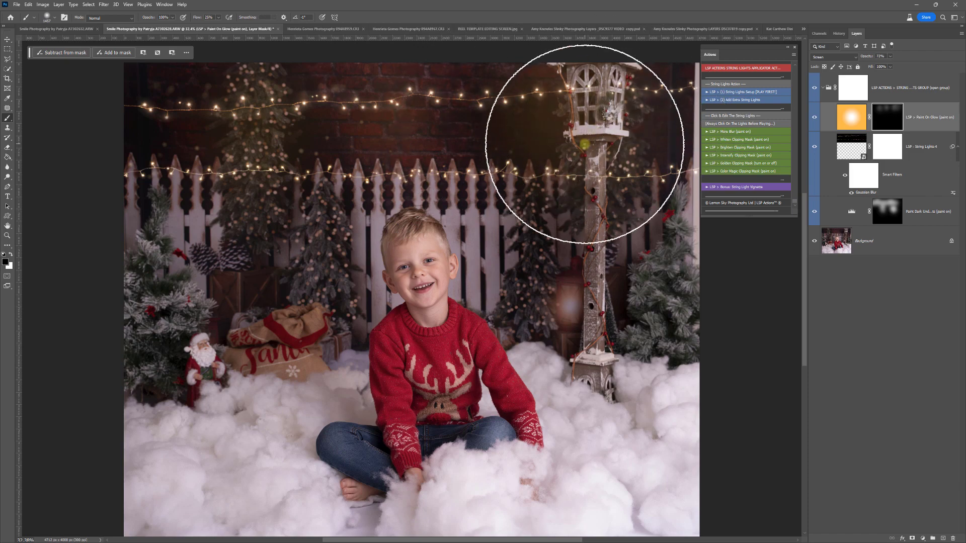
- Toggle the string lights group's visibility to compare the boy's photo with and without the lights
double_click(814, 90)
click(813, 91)
click(814, 90)
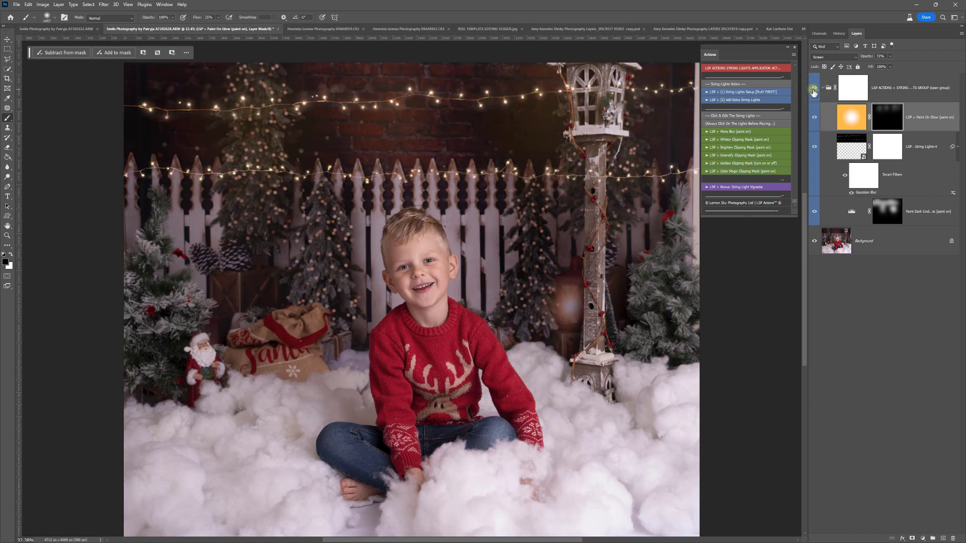
- Switch to the photo of the three girls in white, then collapse and hide its existing string lights group
click(28, 30)
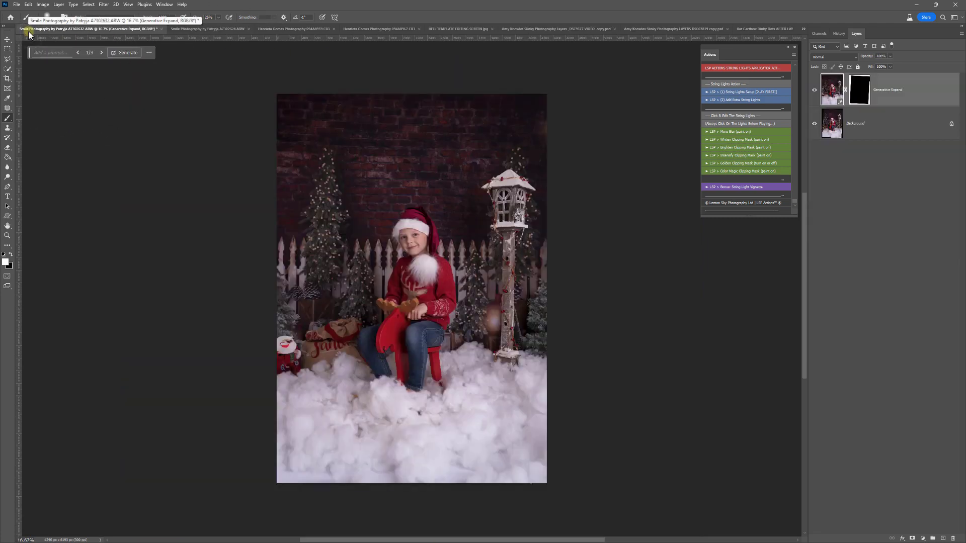
click(563, 30)
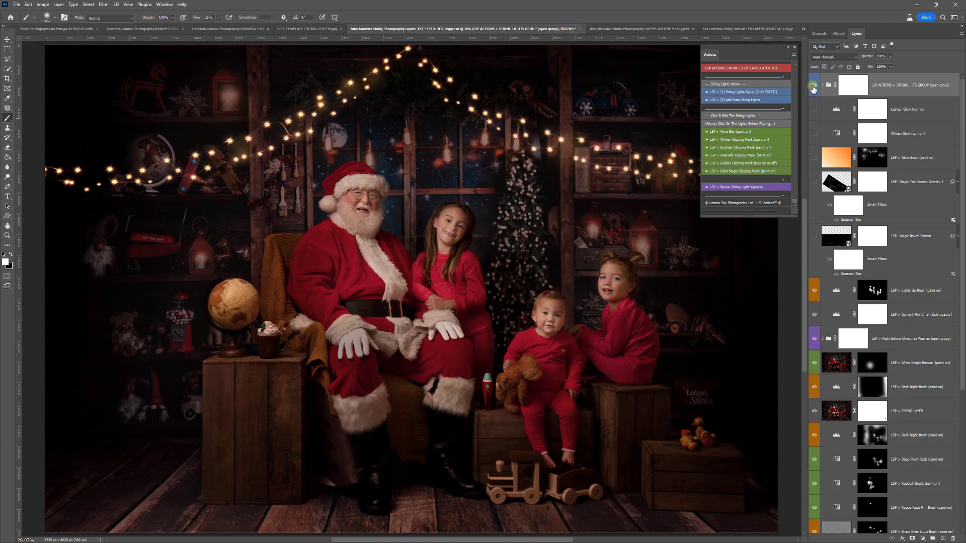
click(627, 30)
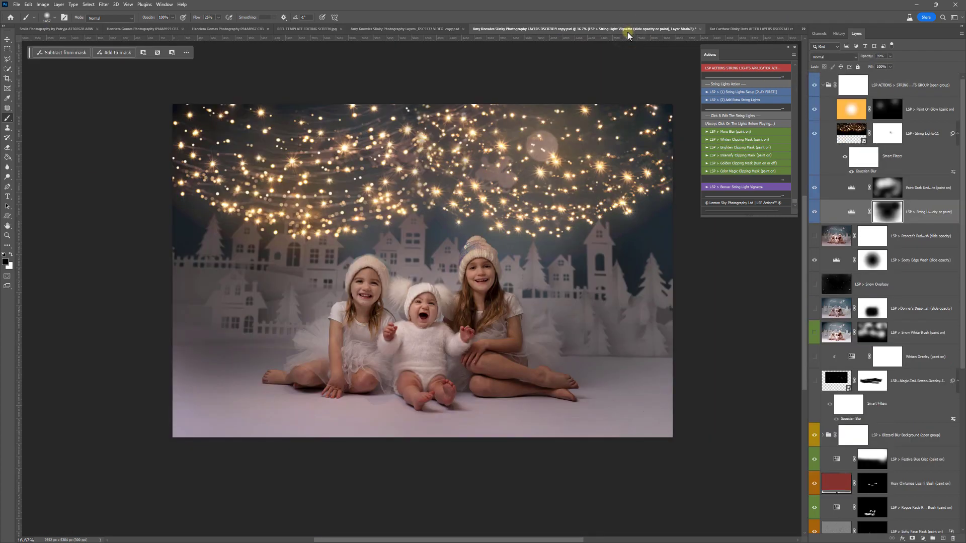
click(822, 85)
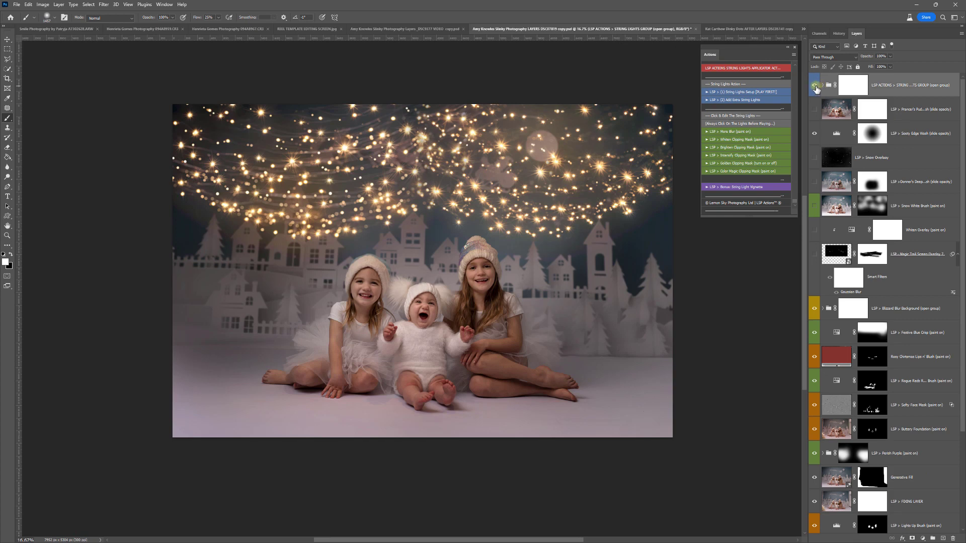
click(815, 89)
mouse_move(901, 86)
mouse_down()
mouse_move(886, 528)
mouse_move(889, 85)
mouse_up()
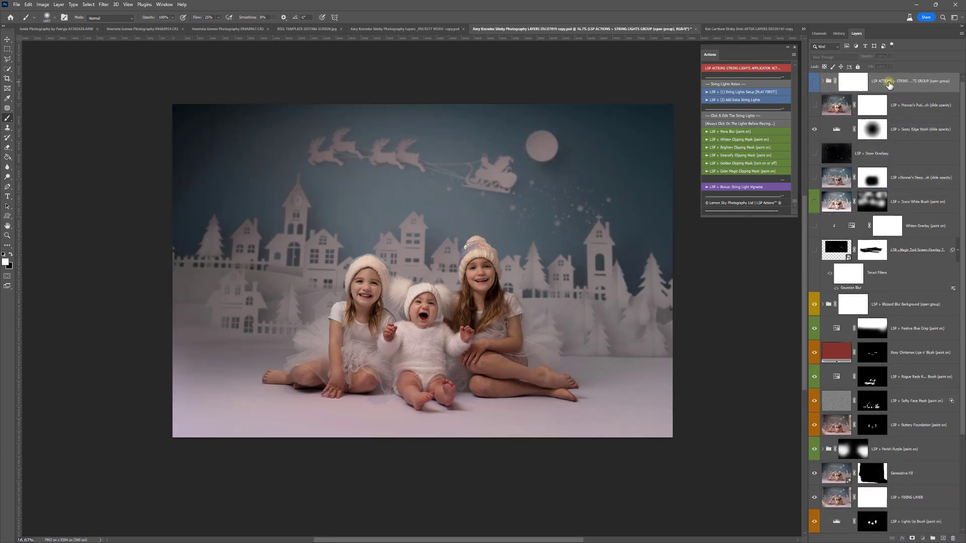
- Run the String Lights Setup action on the three girls' photo and place LSP - String Lights-18.jpg
click(734, 94)
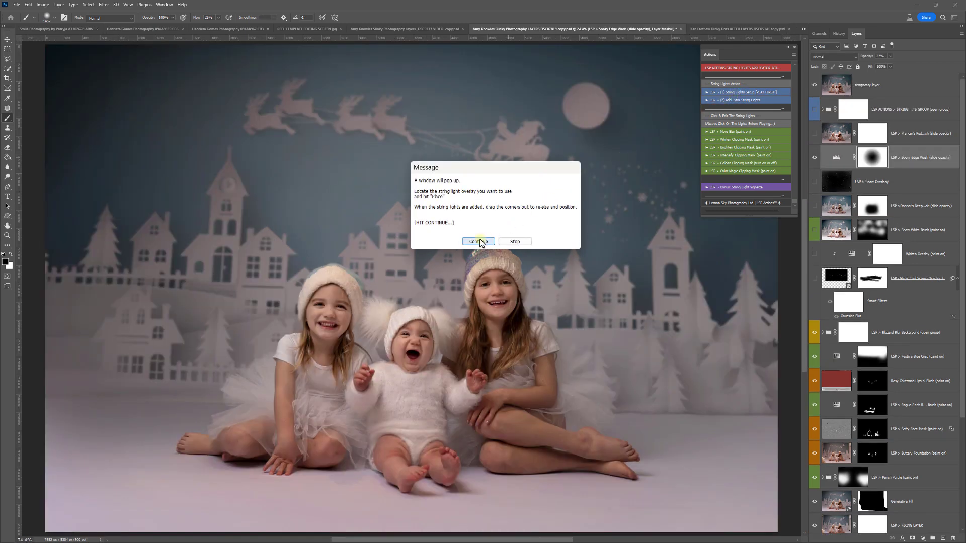
click(479, 241)
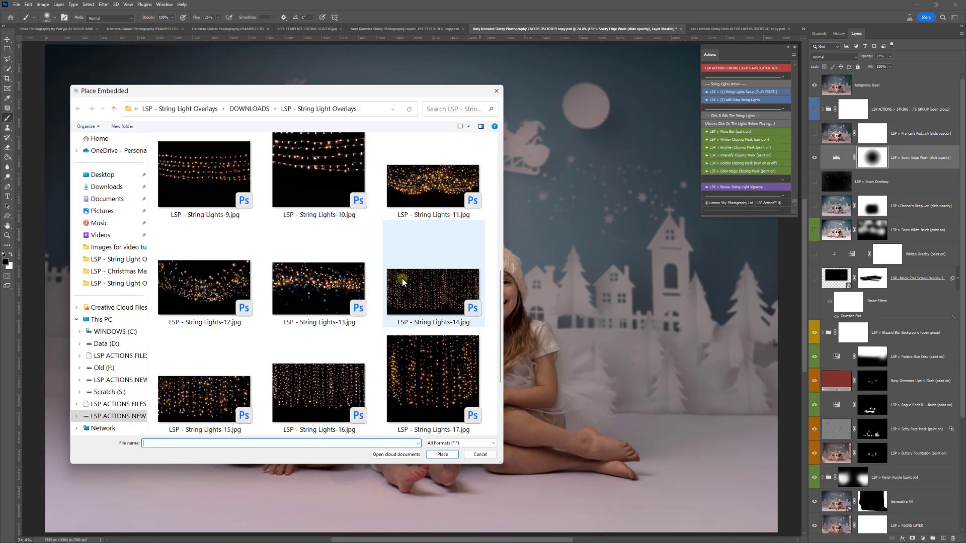
scroll(402, 279, down, 2)
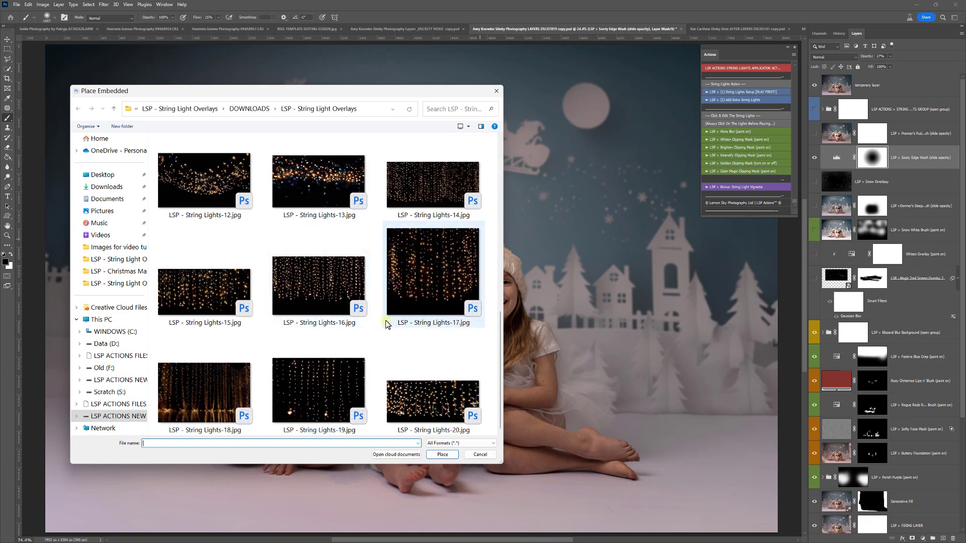
double_click(213, 394)
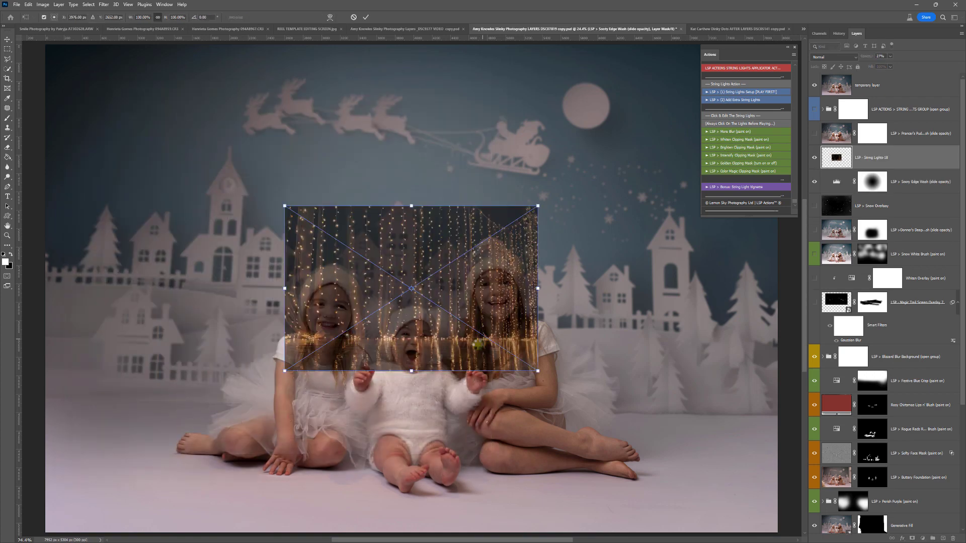
- Enlarge the curtain lights overlay to span the photo's width, set its light base behind the girls on the floor, and finish the setup
drag(425, 355, 410, 542)
drag(412, 475, 527, 417)
drag(281, 428, 176, 437)
double_click(469, 396)
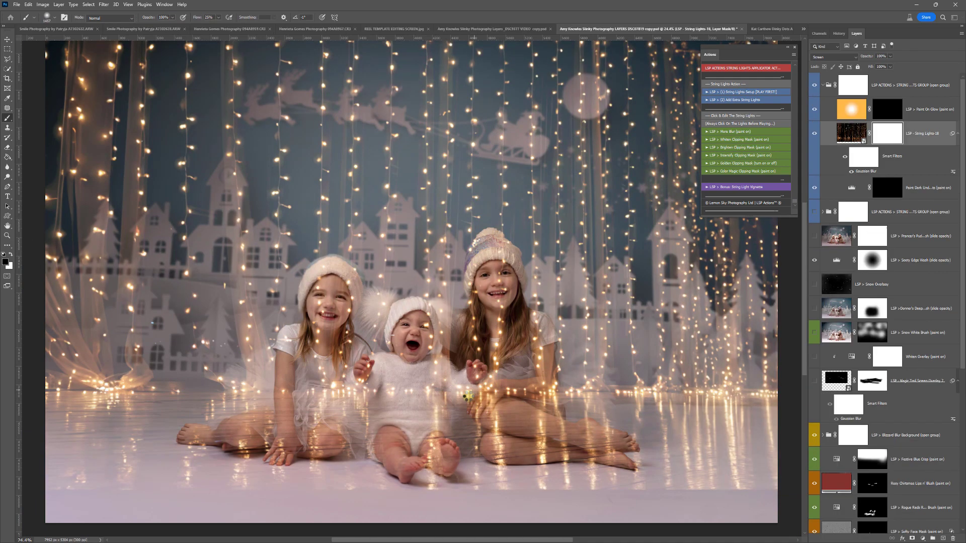
click(498, 332)
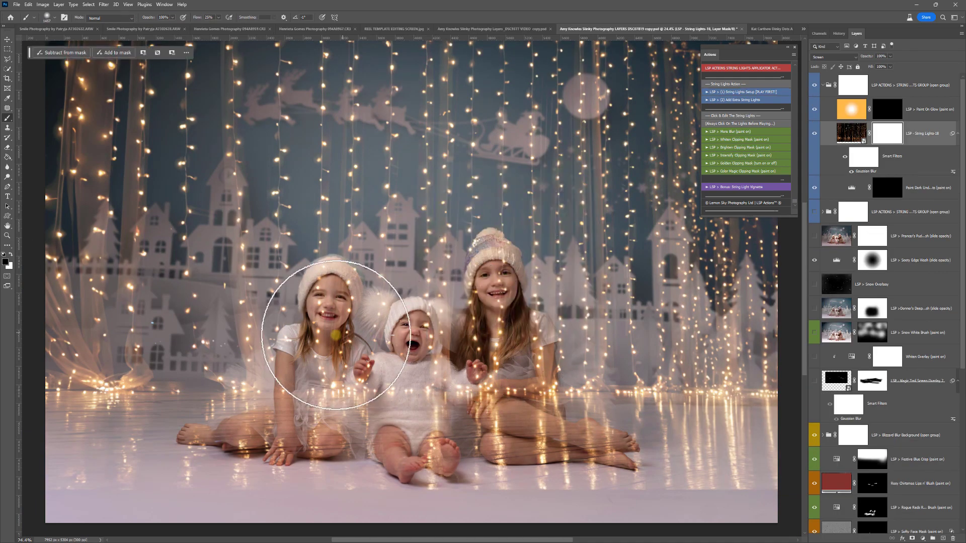
- Mask the curtain lights off the three girls by painting black with a smaller soft brush at 63% flow
key(bracketleft)
key(bracketleft)
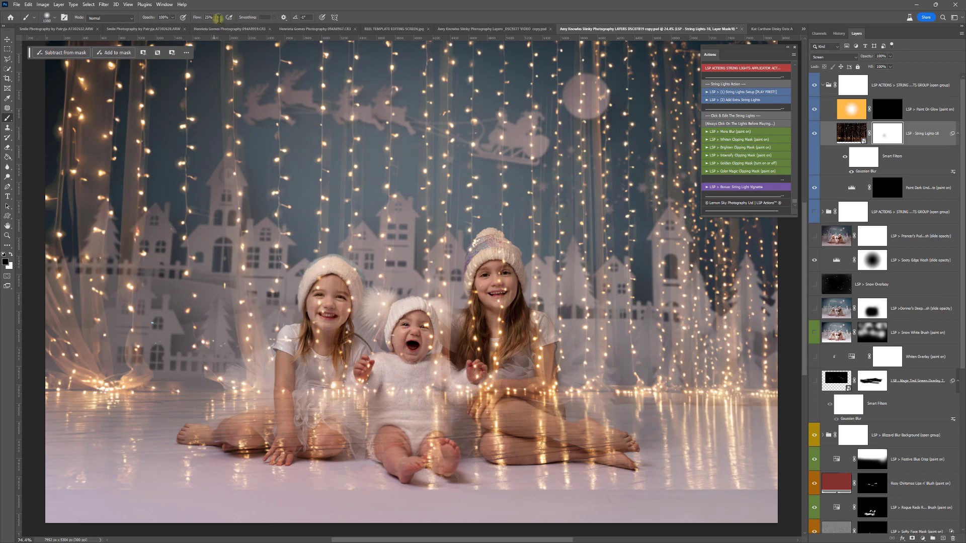
click(233, 25)
click(331, 348)
key(bracketleft)
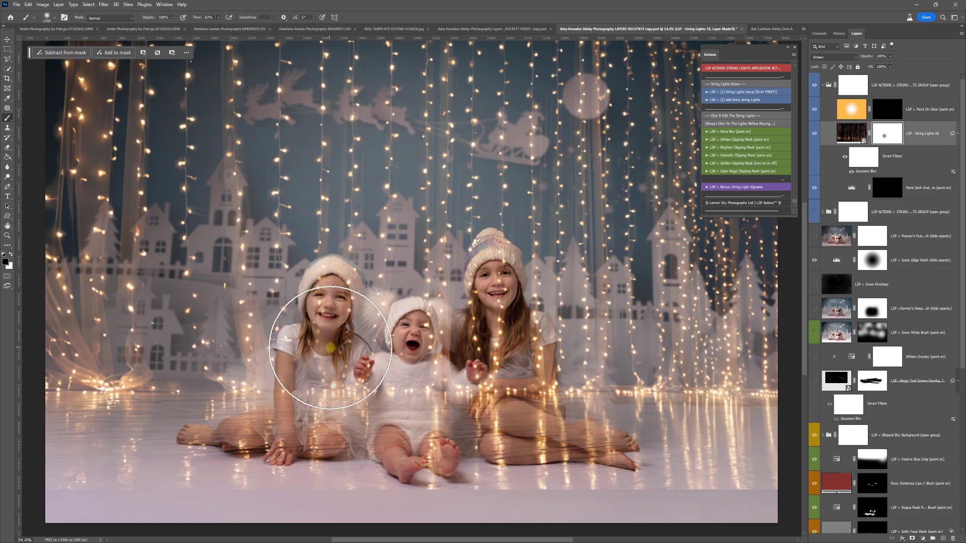
key(bracketleft)
key(bracketleft)
mouse_move(327, 345)
mouse_down()
mouse_move(339, 292)
mouse_move(326, 365)
mouse_move(301, 348)
mouse_move(283, 387)
mouse_move(268, 371)
mouse_move(263, 390)
mouse_move(242, 391)
mouse_move(208, 427)
mouse_move(184, 428)
mouse_move(297, 448)
mouse_move(360, 394)
mouse_move(401, 409)
mouse_up()
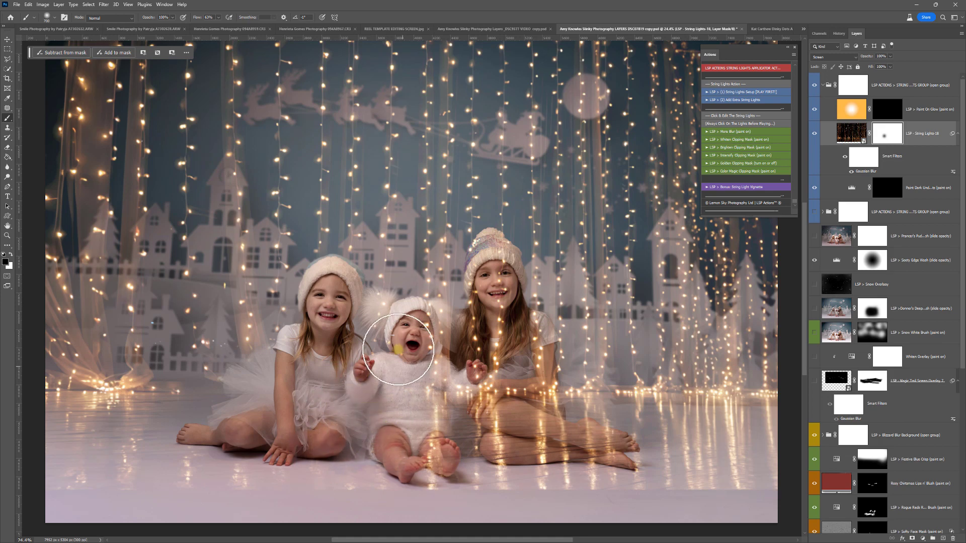
mouse_move(398, 350)
mouse_down()
mouse_move(399, 319)
mouse_move(388, 318)
mouse_move(397, 337)
mouse_move(425, 317)
mouse_move(448, 346)
mouse_move(491, 323)
mouse_move(495, 264)
mouse_move(516, 304)
mouse_move(520, 342)
mouse_move(532, 337)
mouse_move(525, 372)
mouse_move(545, 445)
mouse_move(595, 453)
mouse_move(496, 470)
mouse_move(565, 483)
mouse_move(260, 489)
mouse_move(276, 469)
mouse_move(278, 439)
mouse_move(250, 432)
mouse_move(238, 449)
mouse_move(215, 453)
mouse_up()
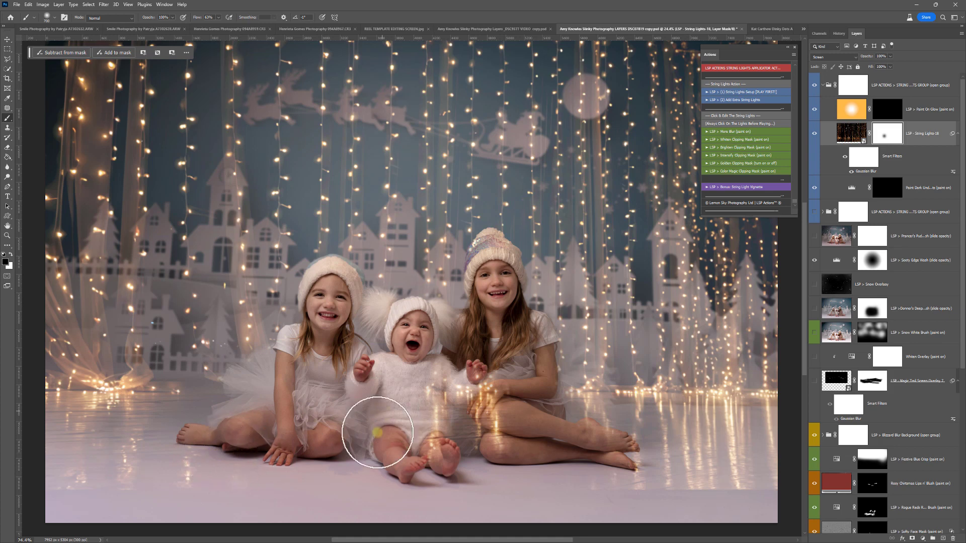
mouse_move(377, 433)
mouse_down()
mouse_move(494, 443)
mouse_move(507, 423)
mouse_move(496, 324)
mouse_move(502, 270)
mouse_up()
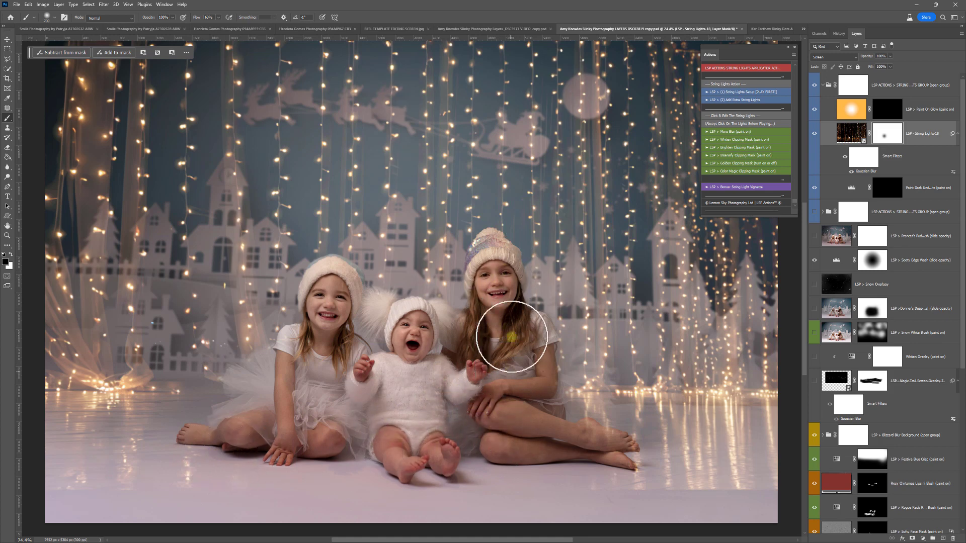
- Mask the curtain lights off the tallest girl's hair and legs, and off the foreground floor with a much larger soft brush
mouse_move(511, 336)
mouse_down()
mouse_move(524, 399)
mouse_move(571, 443)
mouse_up()
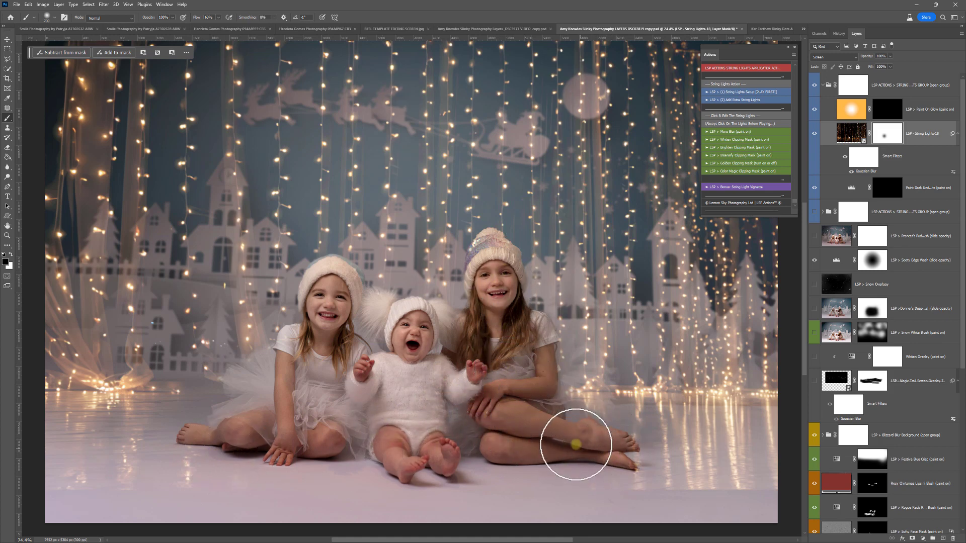
right_click(561, 420)
click(691, 518)
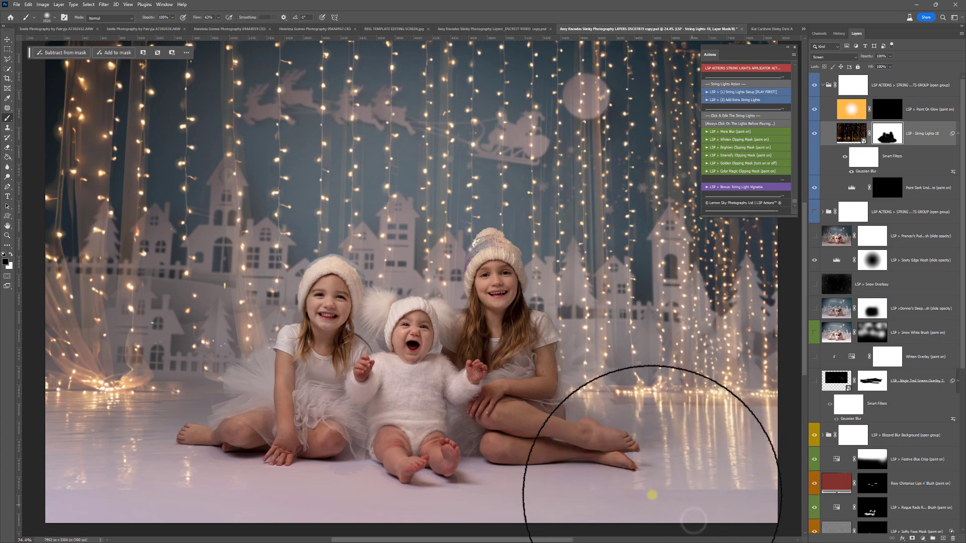
alt+click(584, 453)
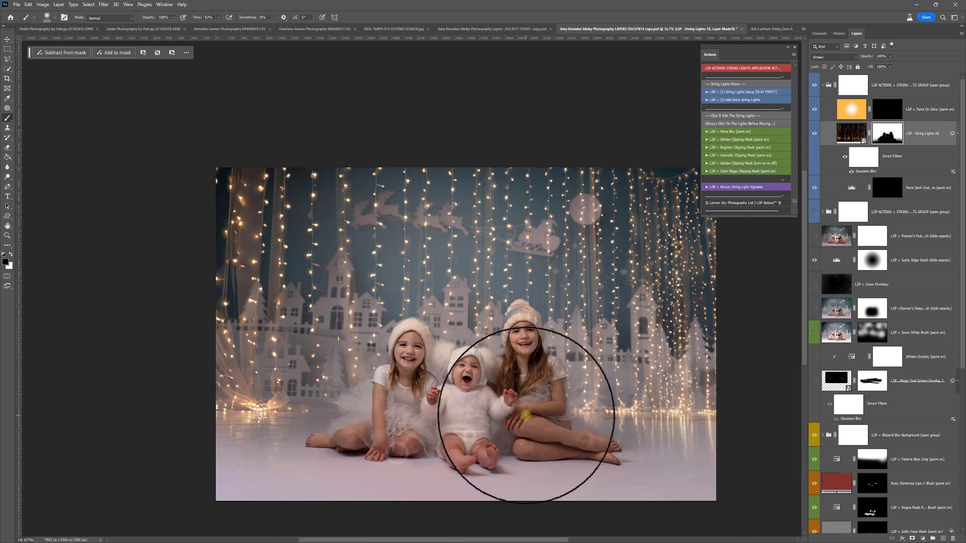
- Compare the whole photo with and without the new string lights group
key(z)
alt+click(518, 397)
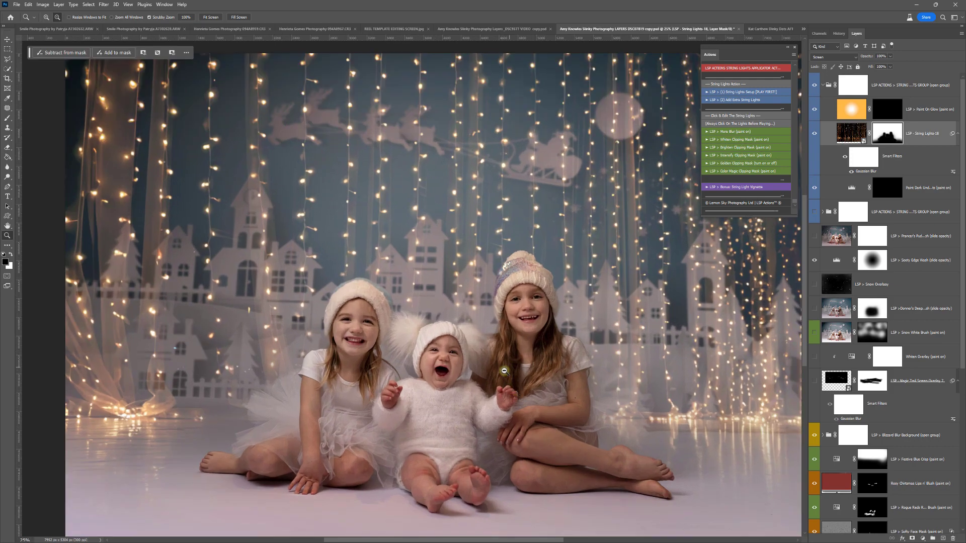
click(505, 371)
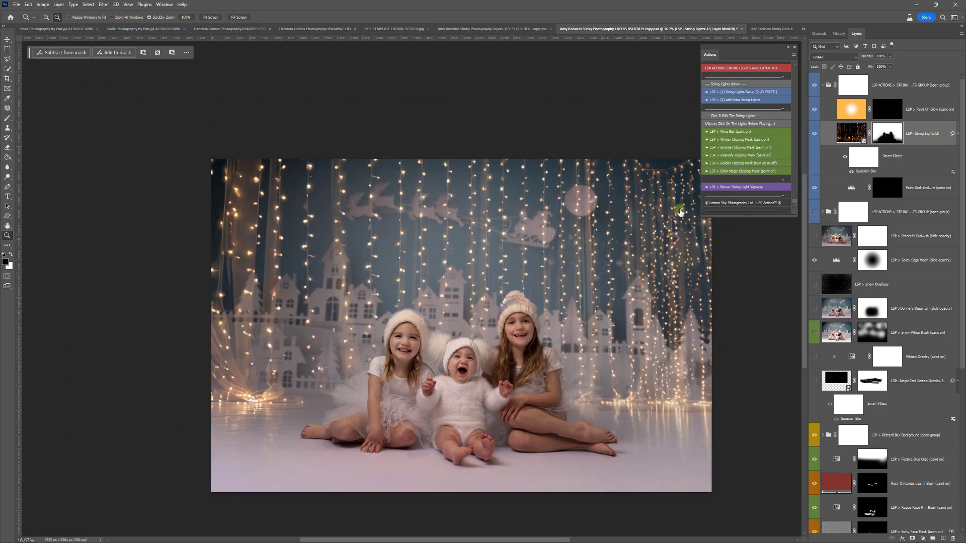
click(815, 85)
click(815, 85)
- Paint white on the Paint Dark Under Lights mask with a large soft brush to darken the middle and left of the backdrop
click(887, 187)
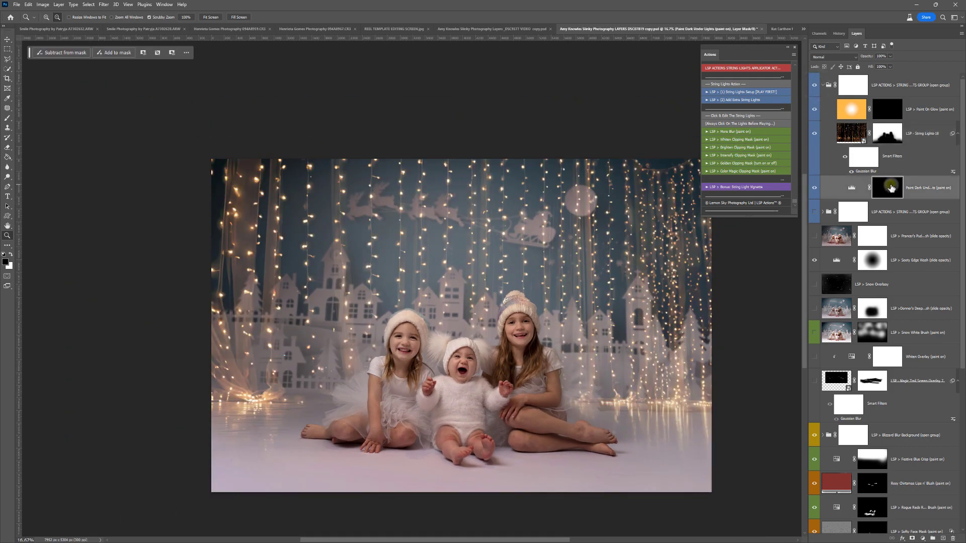
key(b)
key(x)
click(490, 301)
click(443, 296)
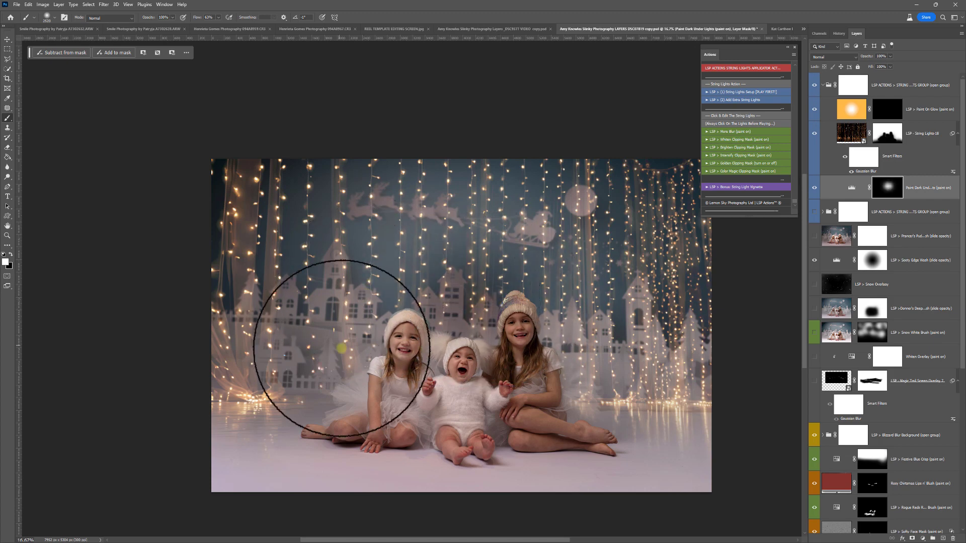
click(340, 351)
mouse_move(263, 376)
mouse_down()
mouse_move(268, 347)
mouse_move(229, 311)
mouse_move(311, 252)
mouse_move(327, 206)
mouse_move(251, 82)
mouse_up()
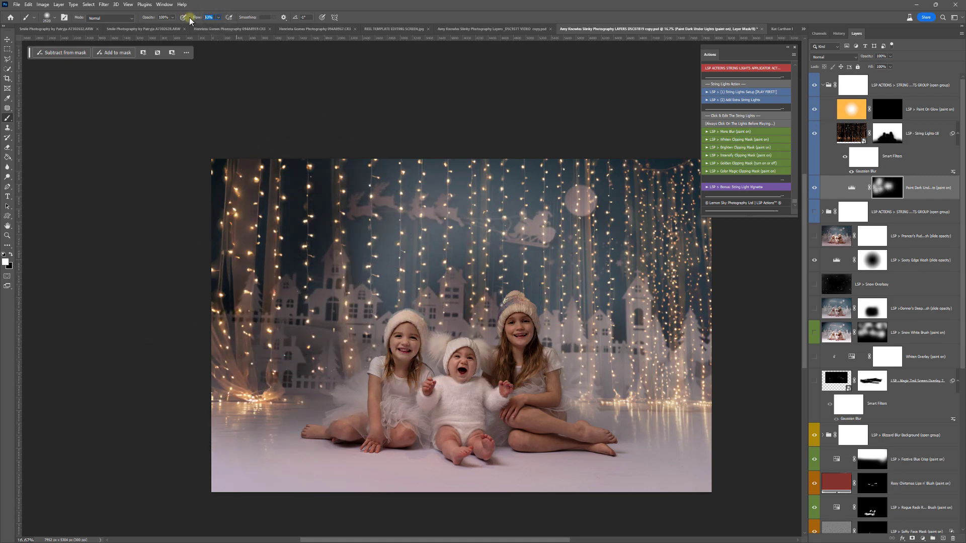
- Set the brush flow to 25% and paint black on the darkening mask to soften the effect over the backdrop's upper-left area
text(25)
mouse_move(486, 205)
mouse_down()
mouse_move(673, 319)
mouse_move(632, 318)
mouse_move(579, 292)
mouse_move(541, 245)
mouse_move(487, 249)
mouse_move(590, 186)
mouse_move(584, 219)
mouse_move(526, 262)
mouse_move(458, 257)
mouse_move(440, 236)
mouse_move(444, 279)
mouse_move(349, 315)
mouse_move(283, 386)
mouse_move(303, 263)
mouse_move(285, 209)
mouse_up()
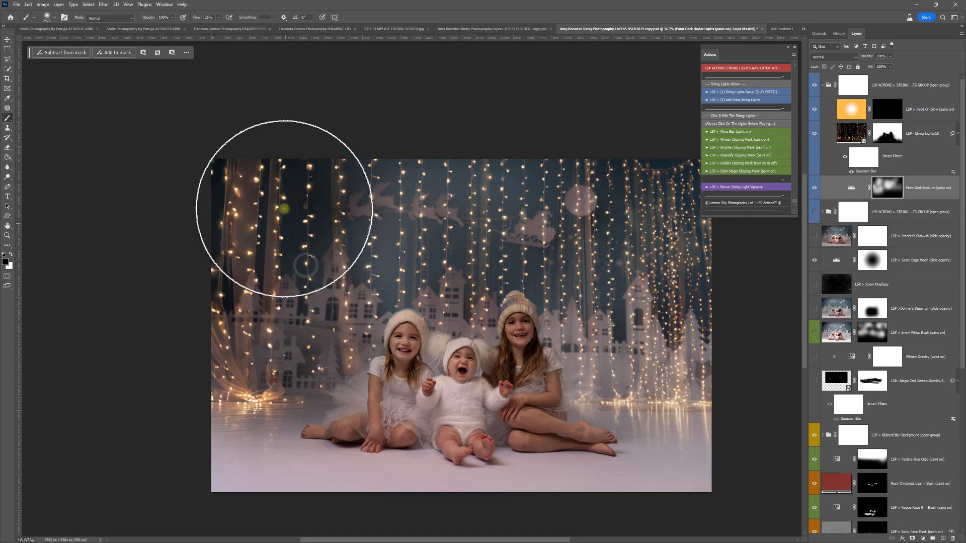
click(284, 209)
click(253, 232)
click(241, 180)
click(369, 220)
click(384, 263)
- Balance the darkening by painting white across the backdrop to its upper right, and black along its side edges and over the girls
key(x)
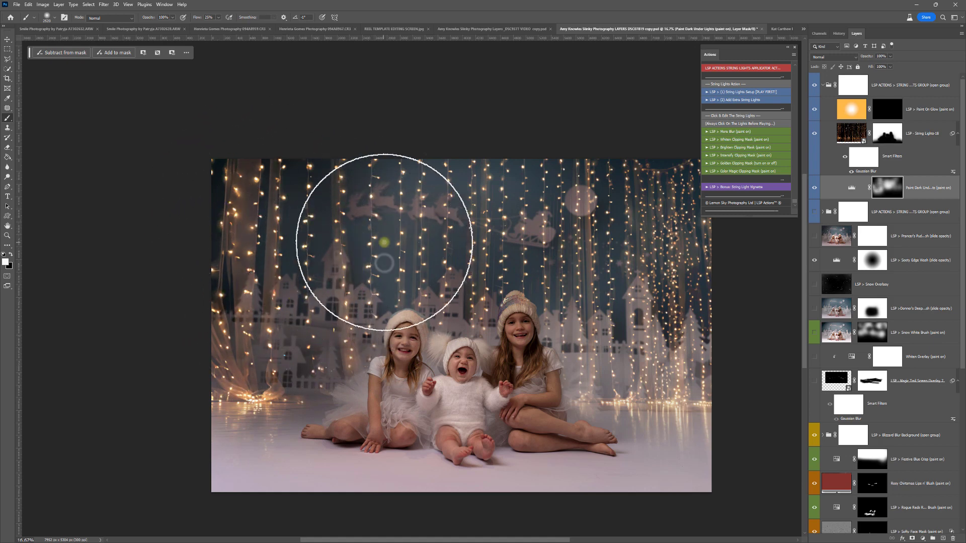
mouse_move(385, 241)
mouse_down()
mouse_move(478, 236)
mouse_move(448, 188)
mouse_move(572, 259)
mouse_move(605, 339)
mouse_move(687, 378)
mouse_move(639, 158)
mouse_up()
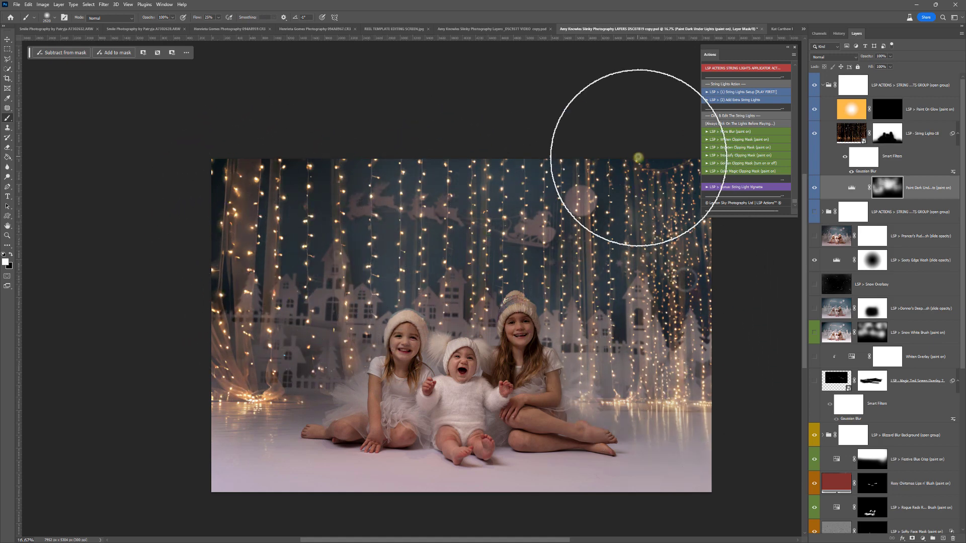
key(x)
click(651, 167)
click(684, 334)
click(313, 235)
click(231, 207)
click(215, 285)
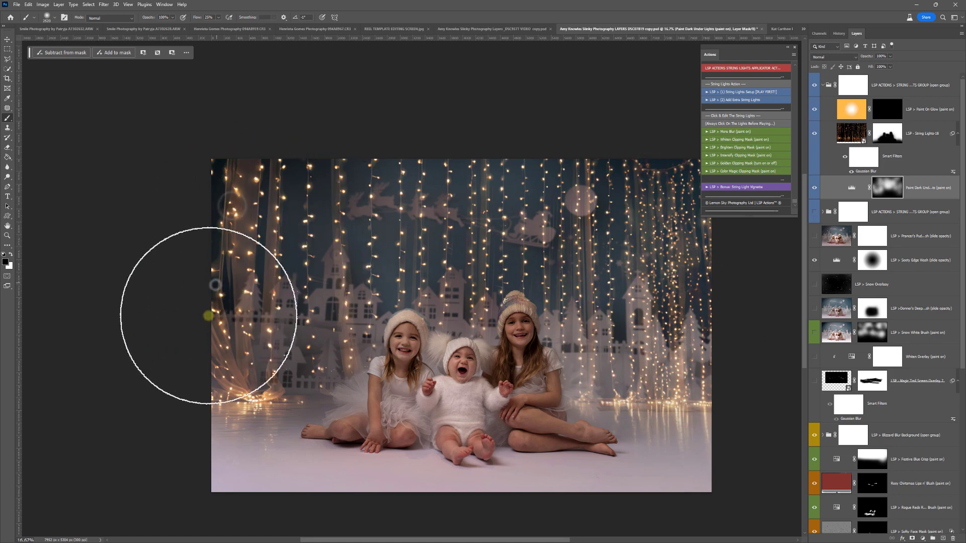
mouse_move(208, 315)
mouse_down()
mouse_move(213, 377)
mouse_move(400, 362)
mouse_move(430, 382)
mouse_move(553, 367)
mouse_move(521, 355)
mouse_move(486, 362)
mouse_move(443, 377)
mouse_up()
- Collapse the new string lights group and compare its look with the earlier string lights group by toggling their visibility
scroll(561, 300, down, 1)
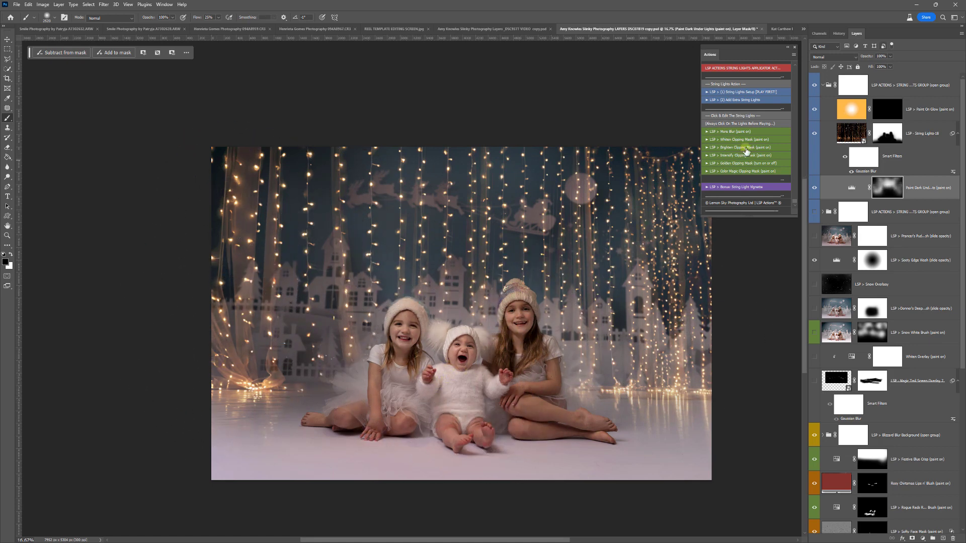
click(824, 86)
click(814, 86)
click(814, 109)
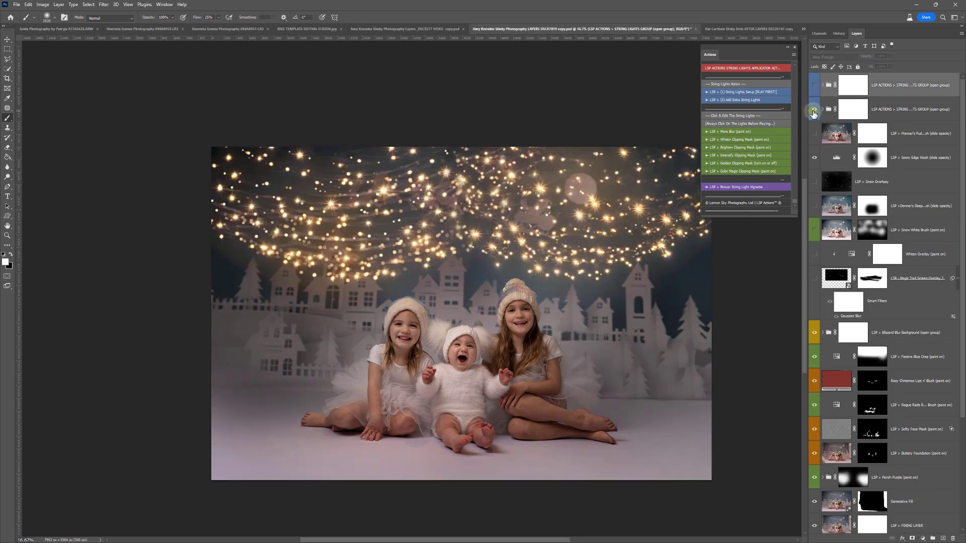
click(814, 109)
click(814, 85)
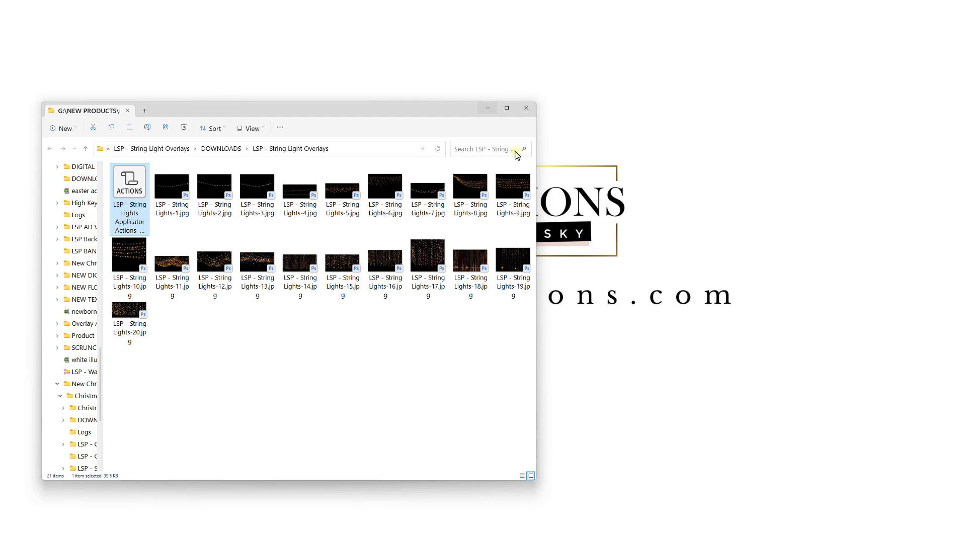
- Minimize the LSP - String Light Overlays folder window in File Explorer
click(487, 109)
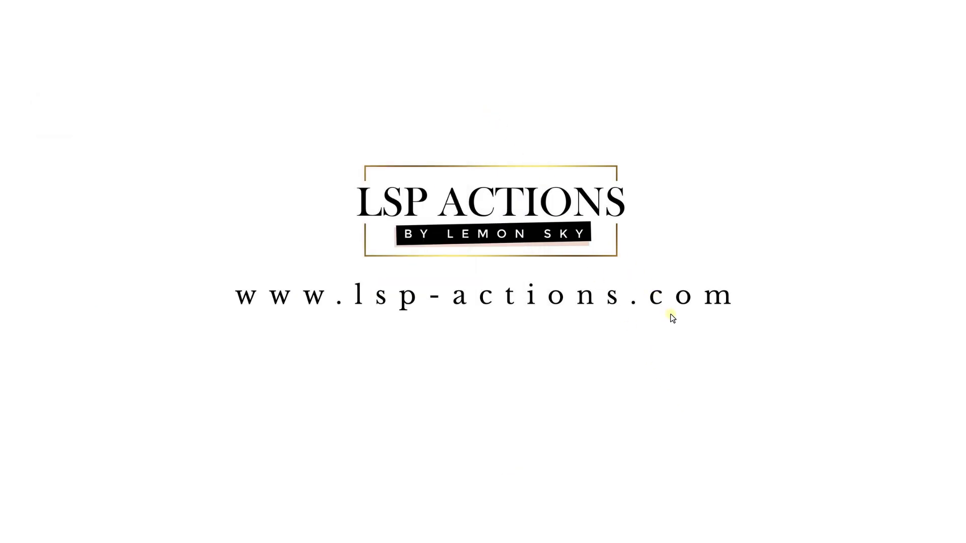